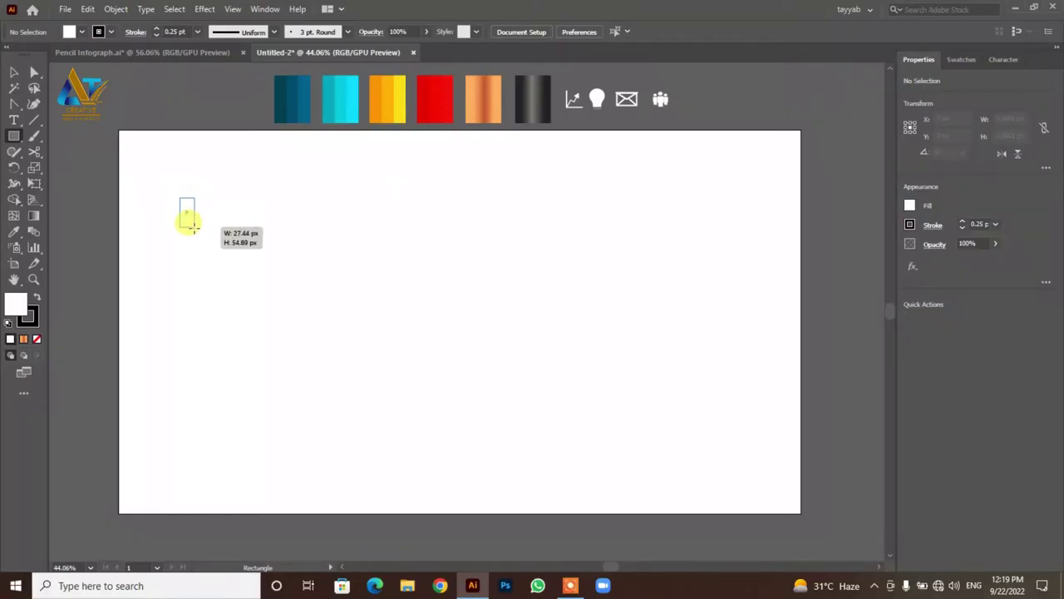
Draw a narrow upright 24.95 × 88.57 px rectangle near the artboard's top-left.
mouse_move(179, 198)
mouse_down()
mouse_move(191, 243)
mouse_move(199, 225)
mouse_up()
key(v)
Duplicate the rectangle into a grid three across and four rows high.
key(a)
key(v)
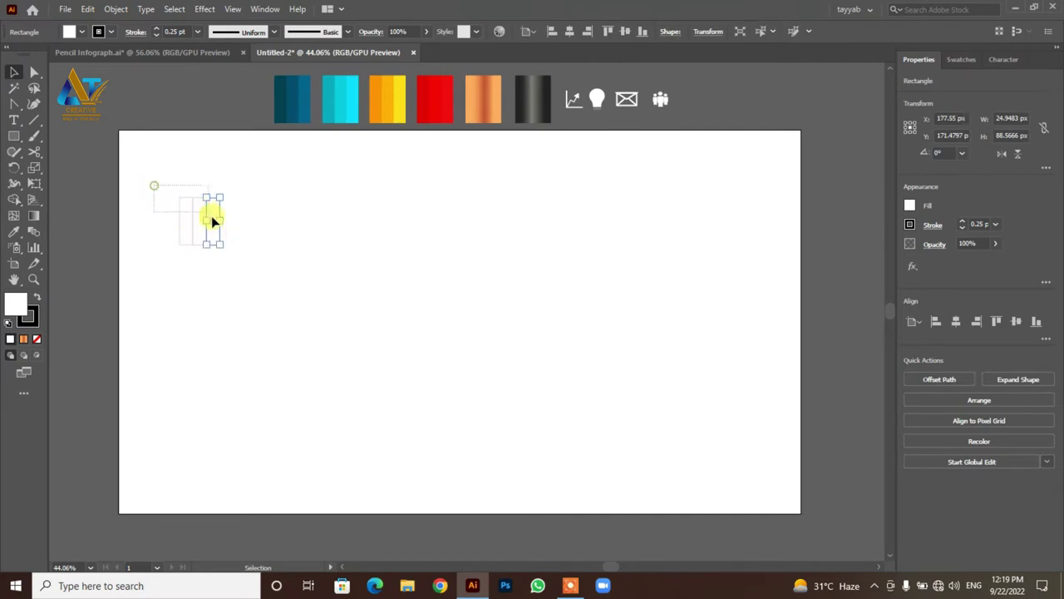
drag(241, 254, 240, 252)
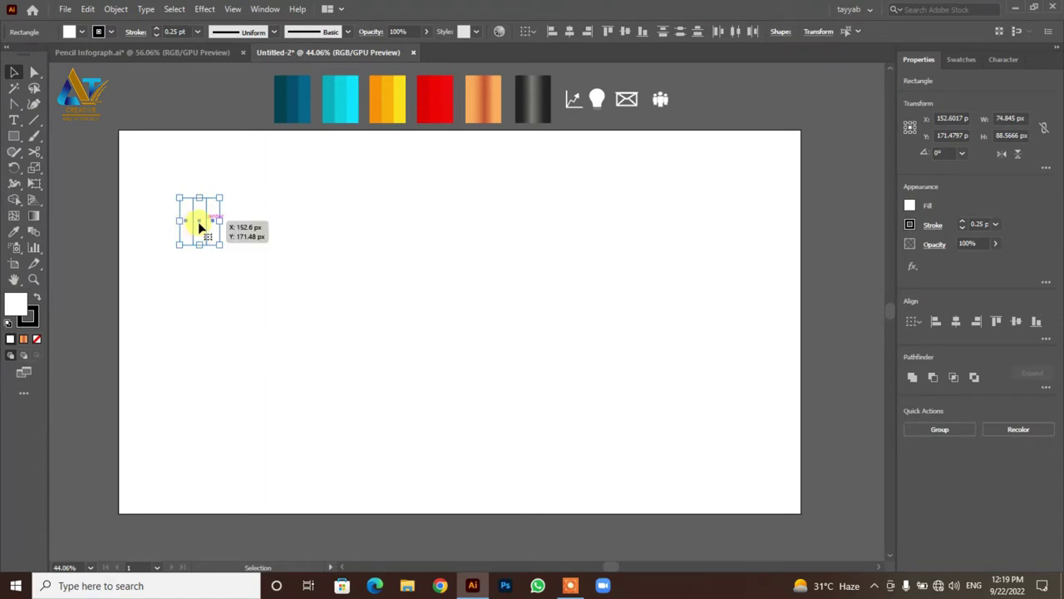
drag(199, 223, 199, 270)
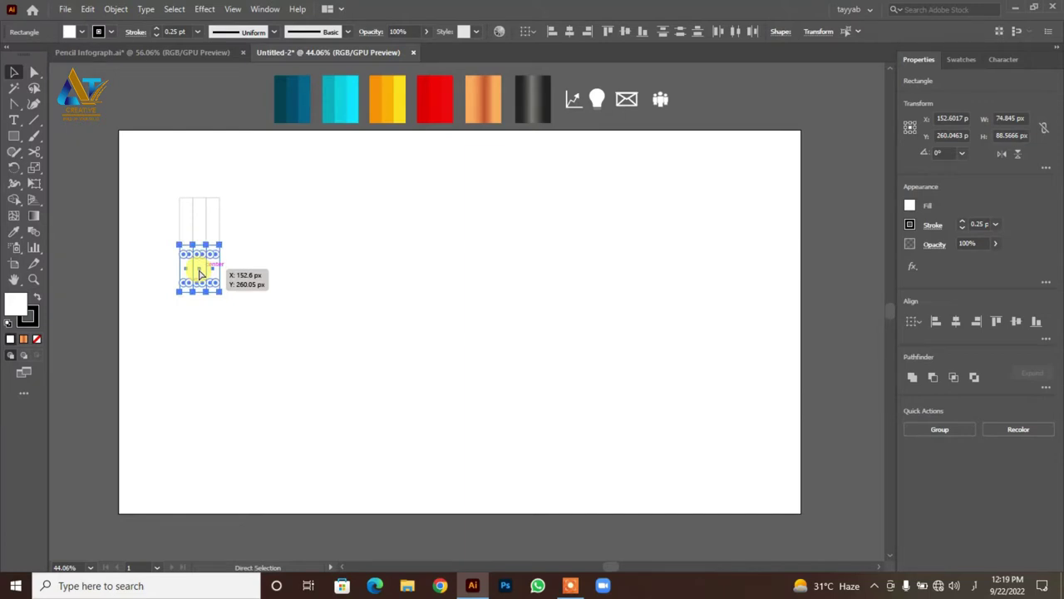
key(ctrl+d)
key(ctrl+d)
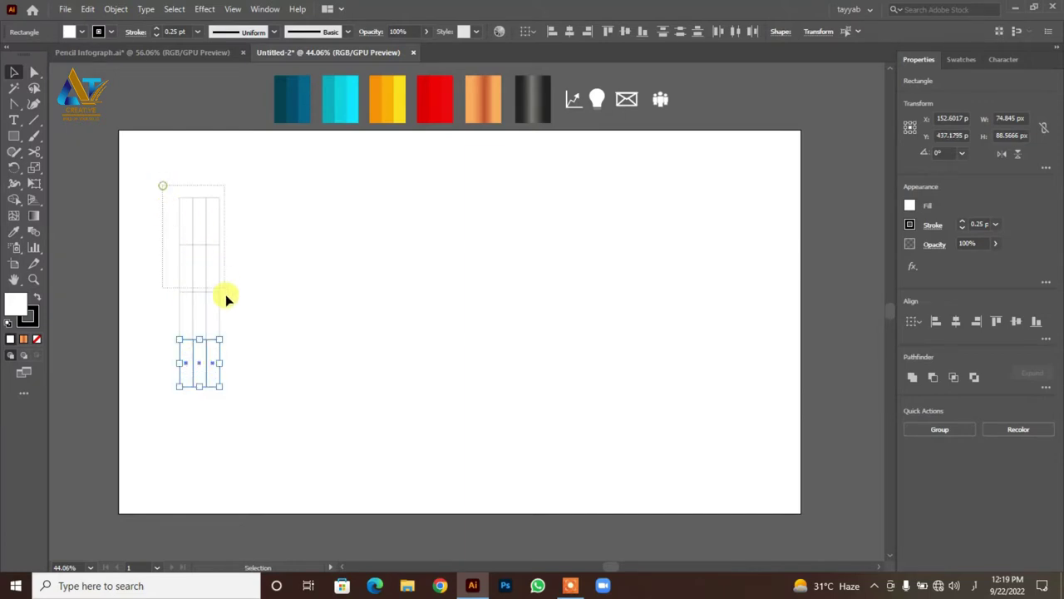
Move the rectangle grid toward the artboard centre and select its top-left cell.
drag(225, 295, 250, 386)
drag(200, 296, 431, 291)
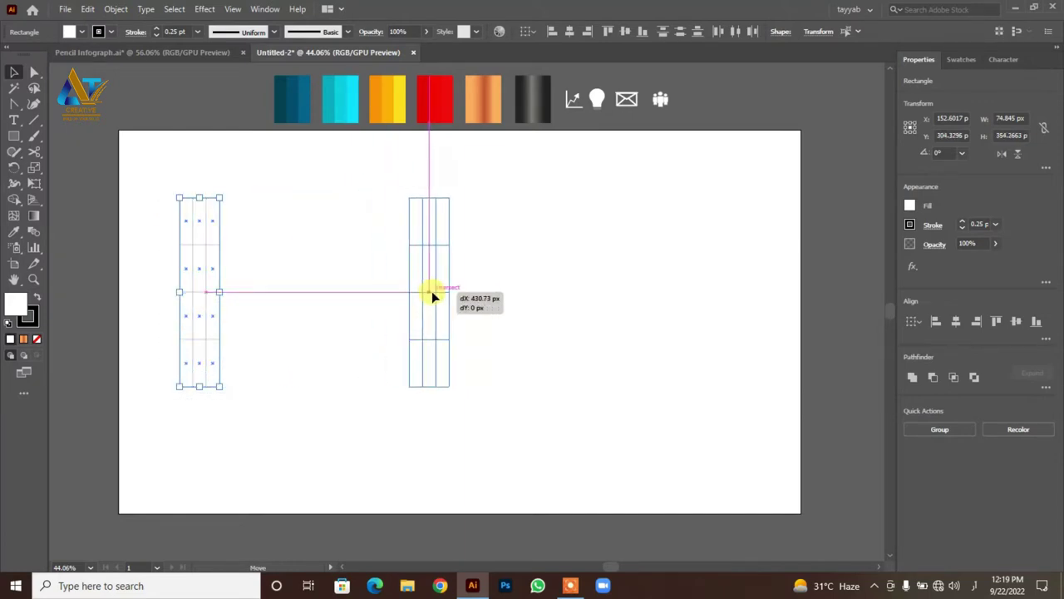
click(498, 277)
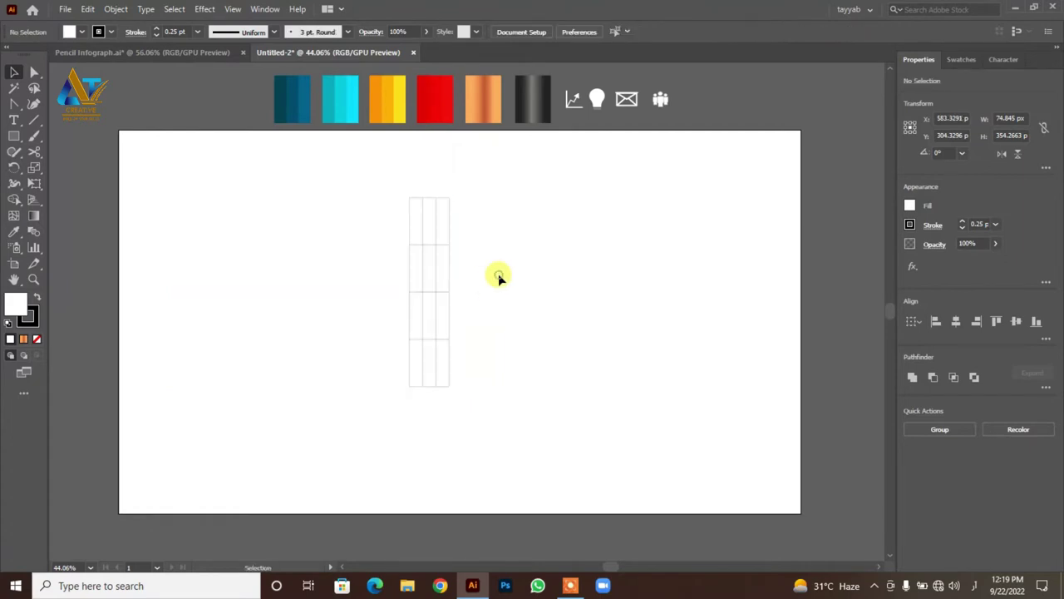
click(416, 217)
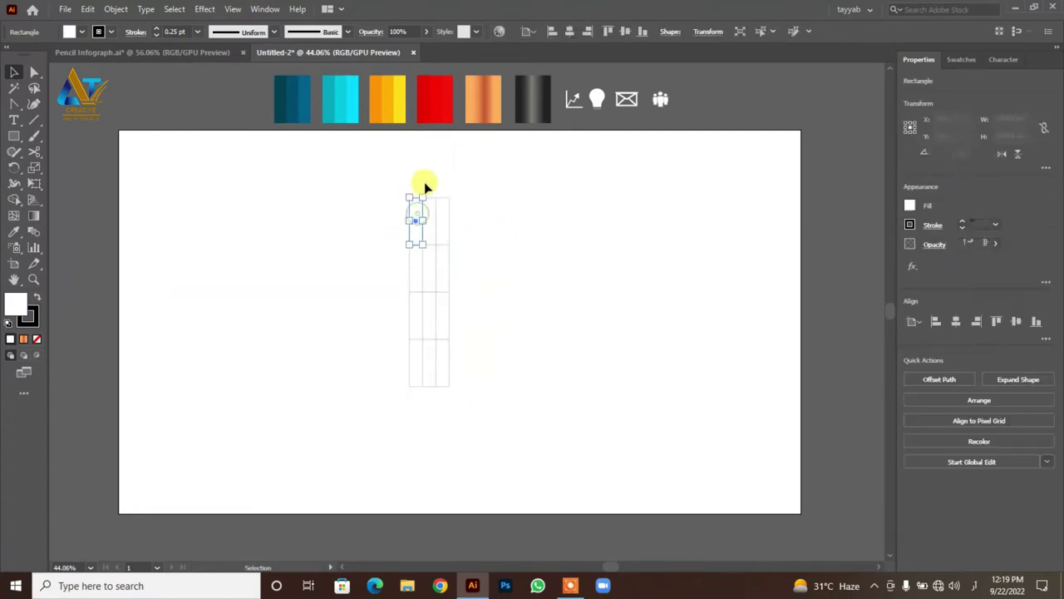
Fill the top row with dark teal, teal and lighter teal sampled from the swatches.
click(13, 233)
click(279, 79)
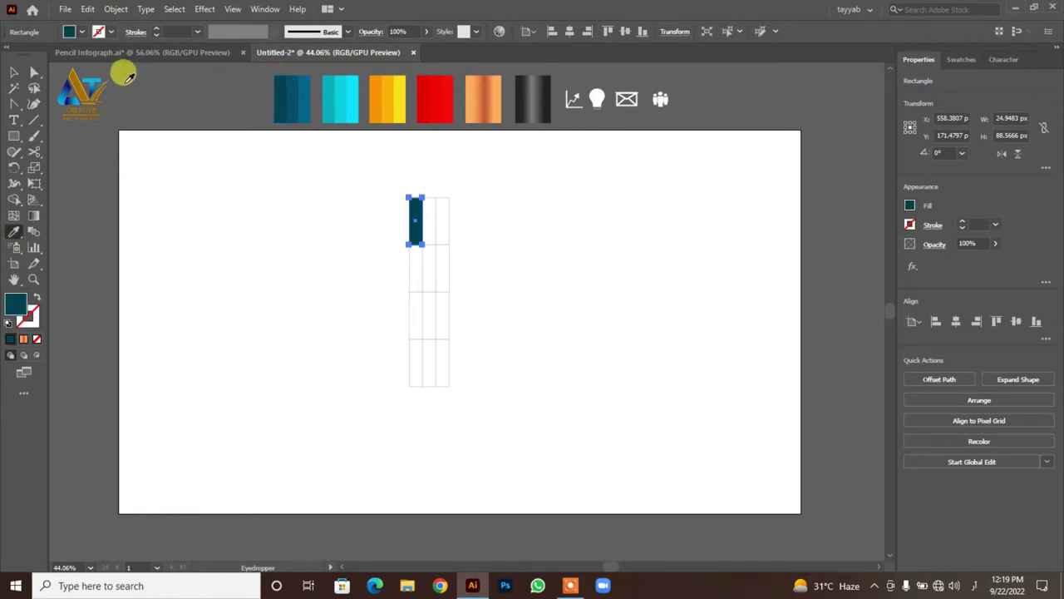
click(14, 72)
click(433, 226)
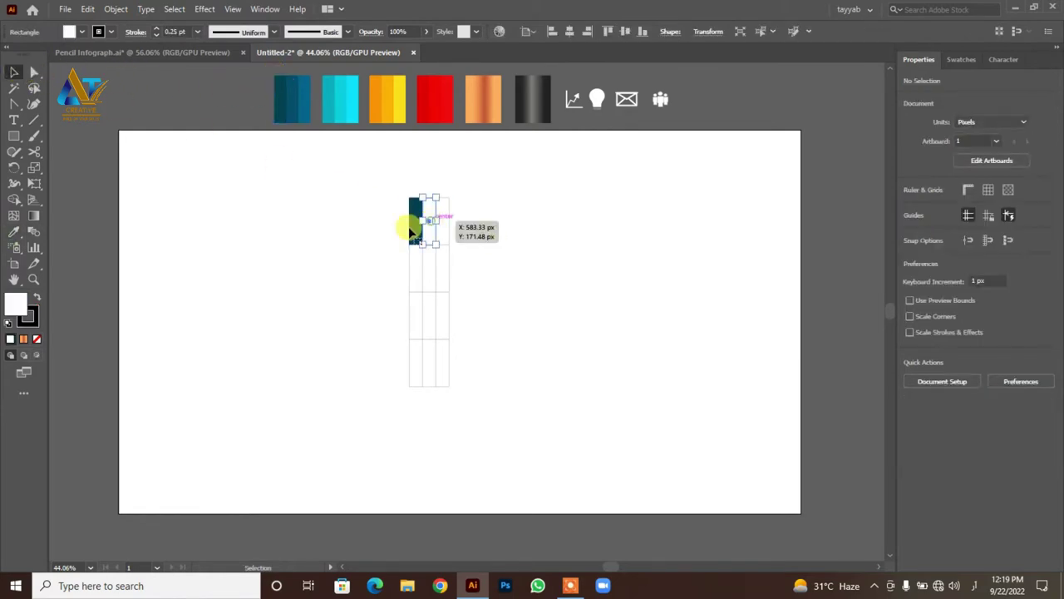
click(14, 233)
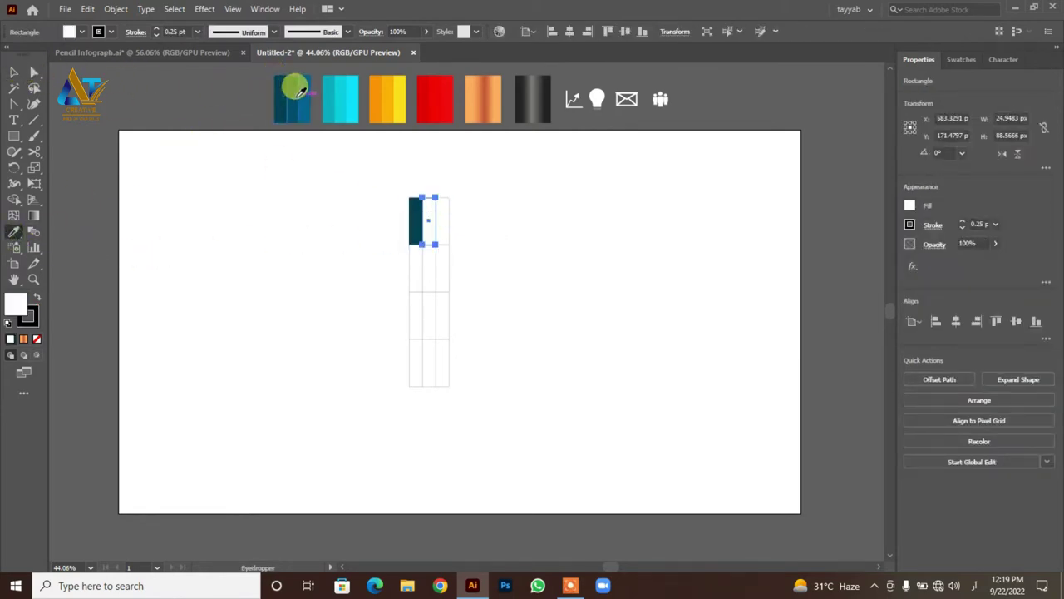
click(283, 92)
click(13, 72)
click(183, 140)
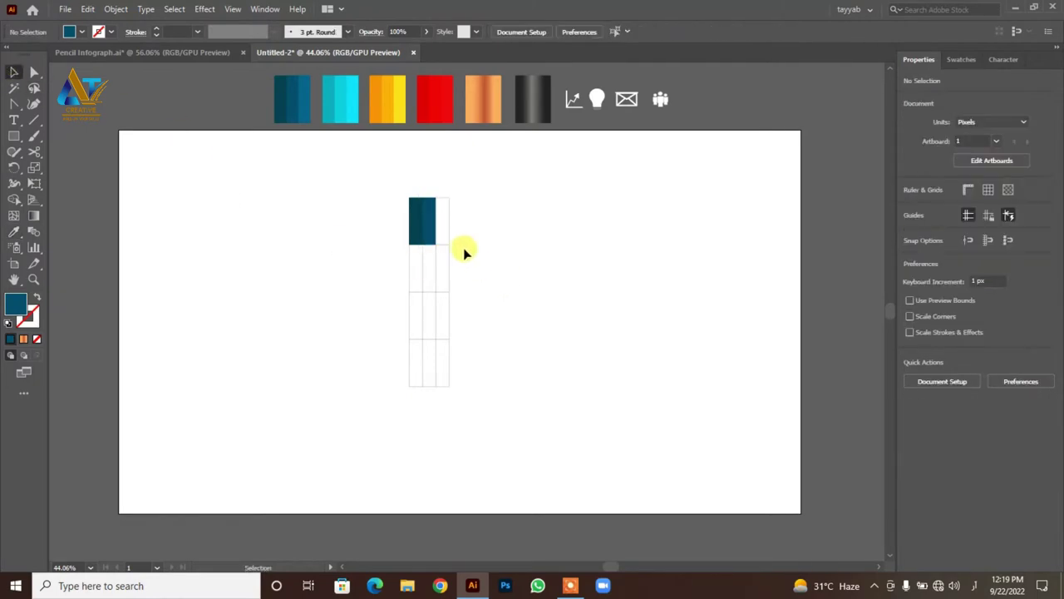
click(441, 231)
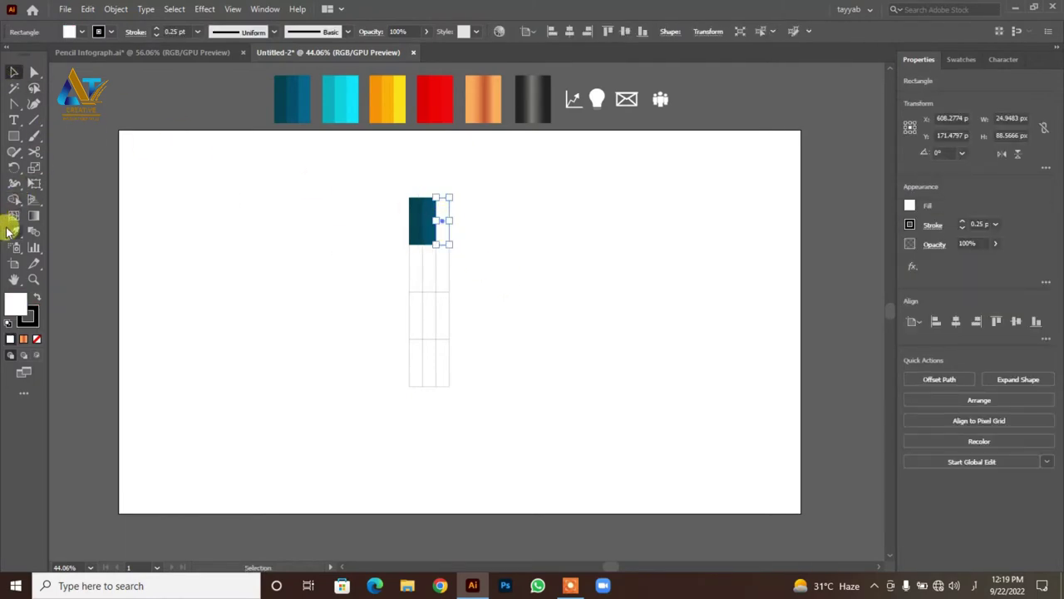
click(13, 231)
click(293, 99)
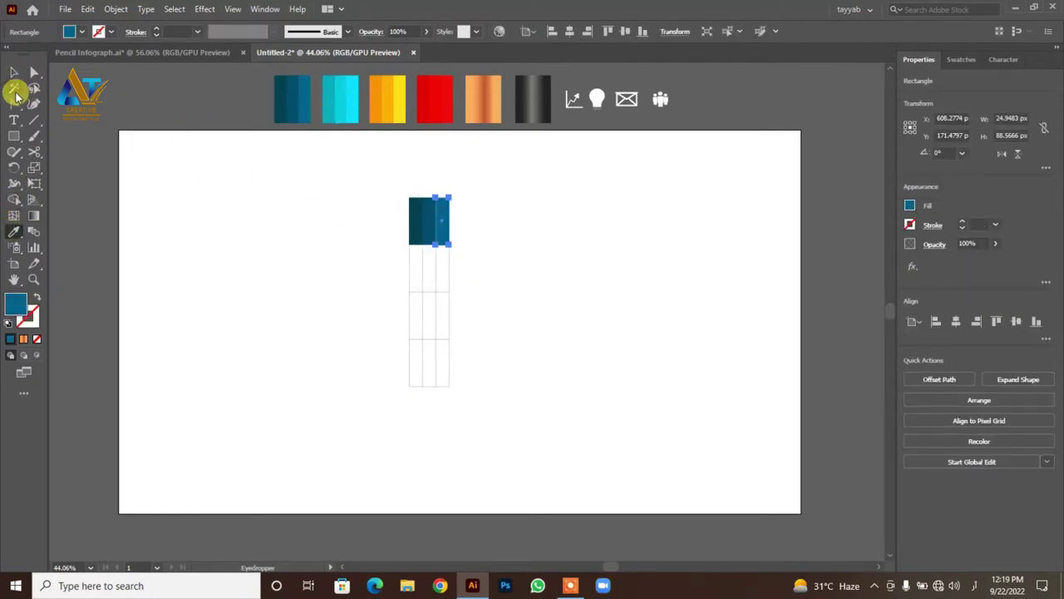
click(15, 75)
click(231, 218)
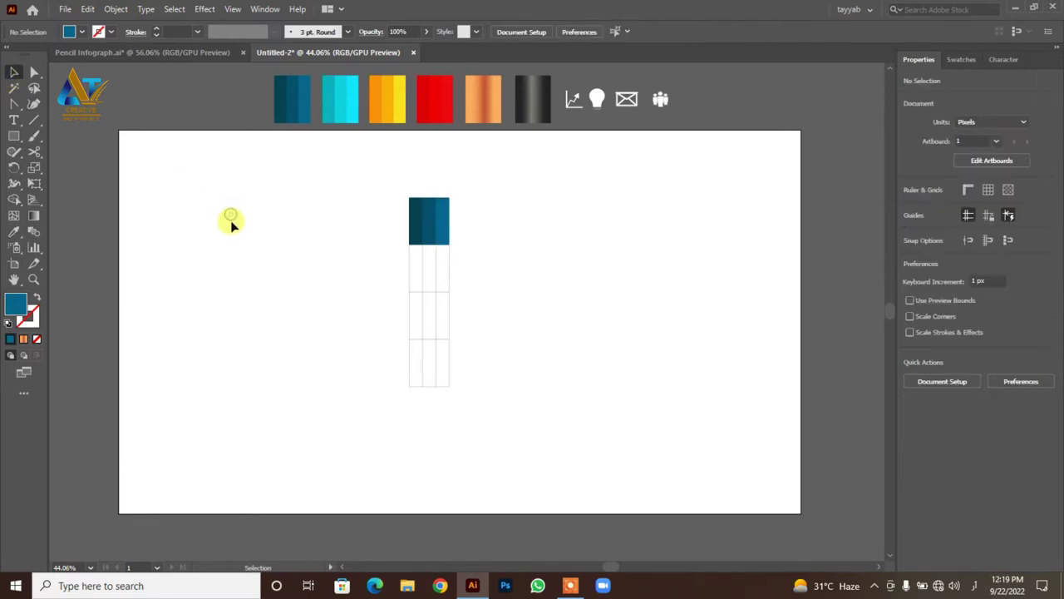
Fill the second row with cyan through light cyan sampled from the swatches.
click(416, 266)
click(13, 231)
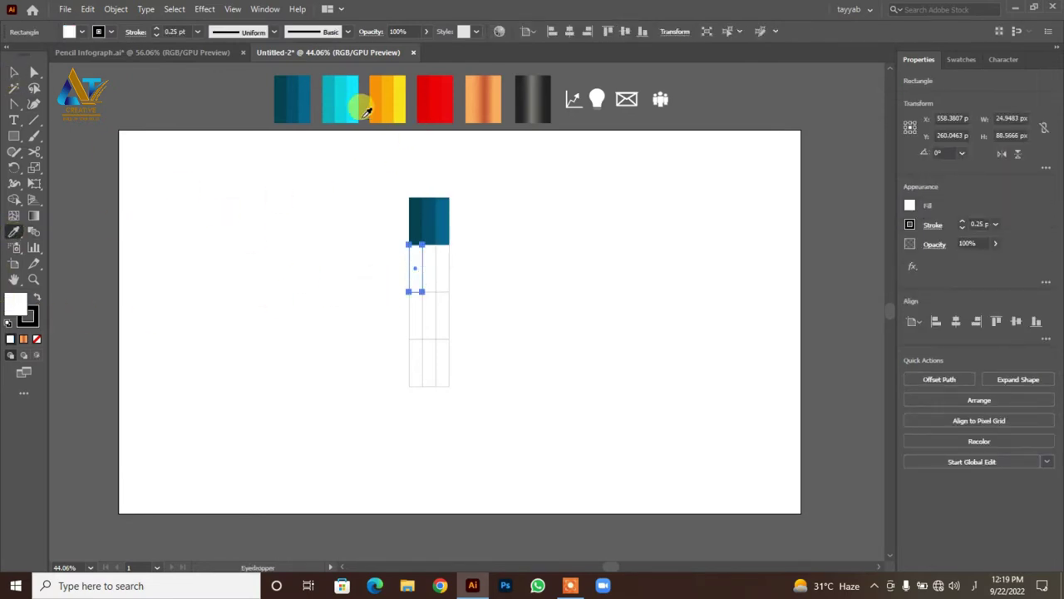
click(330, 86)
click(14, 72)
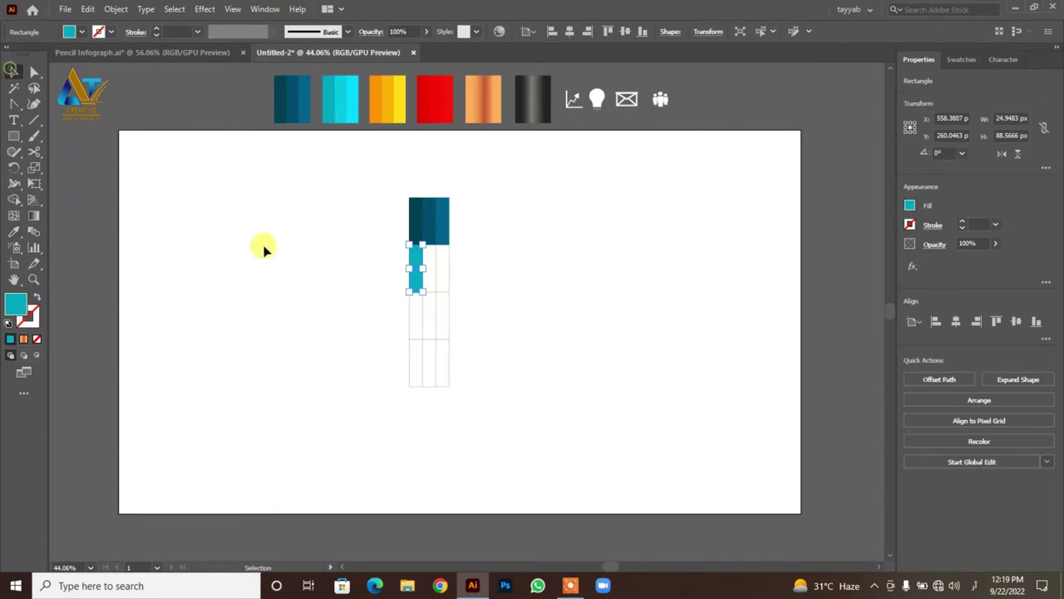
click(334, 258)
click(426, 271)
click(13, 231)
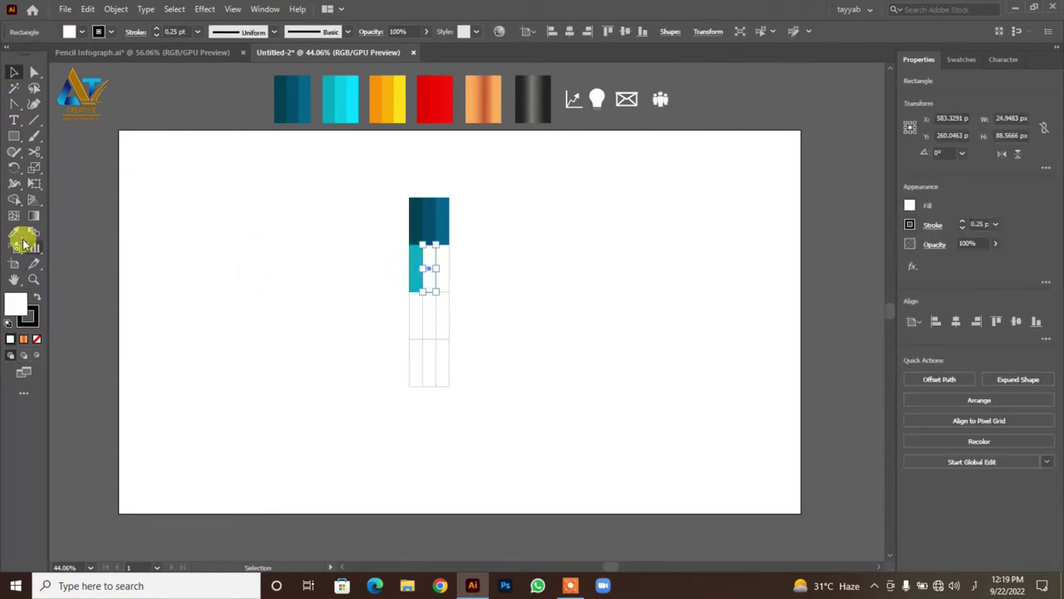
click(339, 94)
click(14, 72)
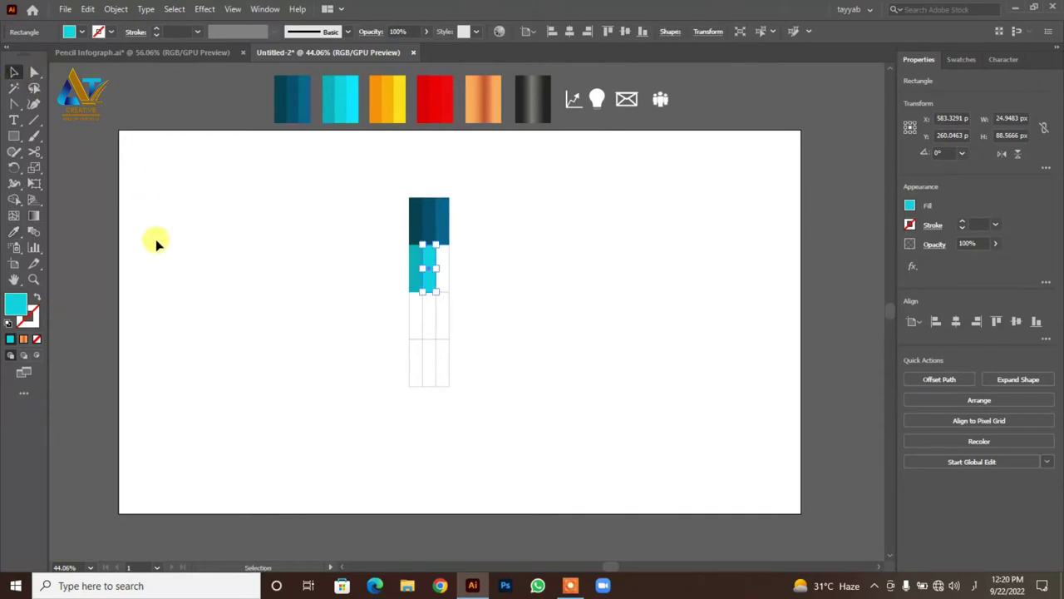
click(155, 242)
click(439, 266)
click(14, 231)
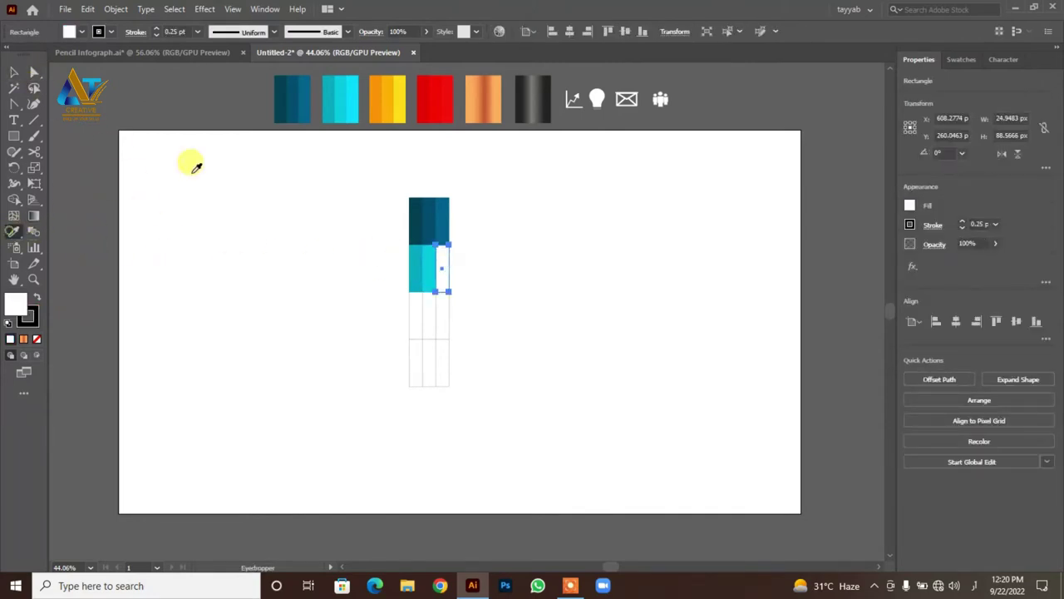
click(353, 98)
Fill the third row with orange, orange-yellow and yellow sampled from the swatches.
click(14, 73)
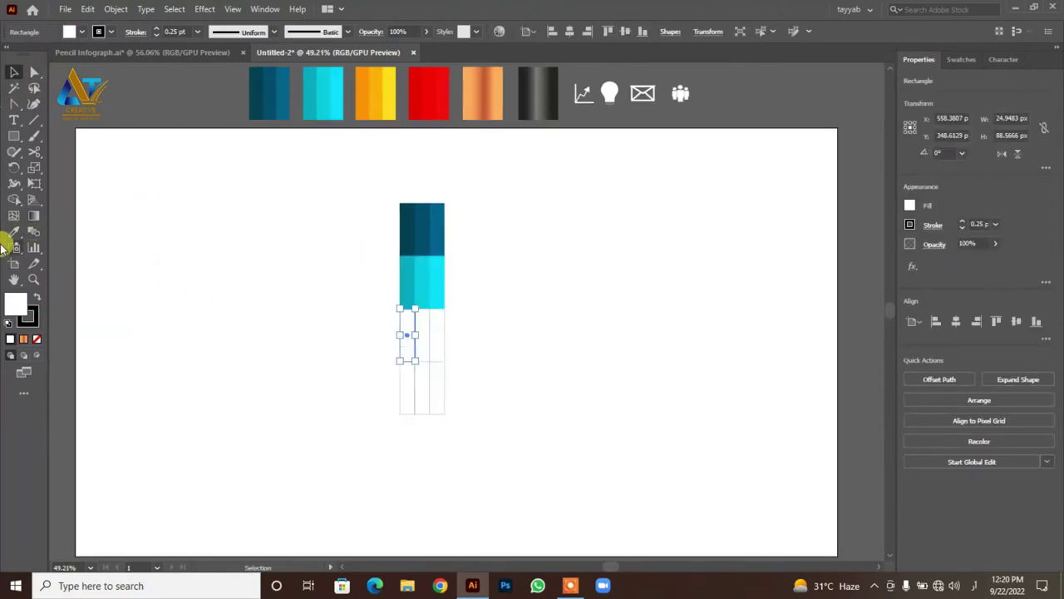
click(14, 233)
click(363, 80)
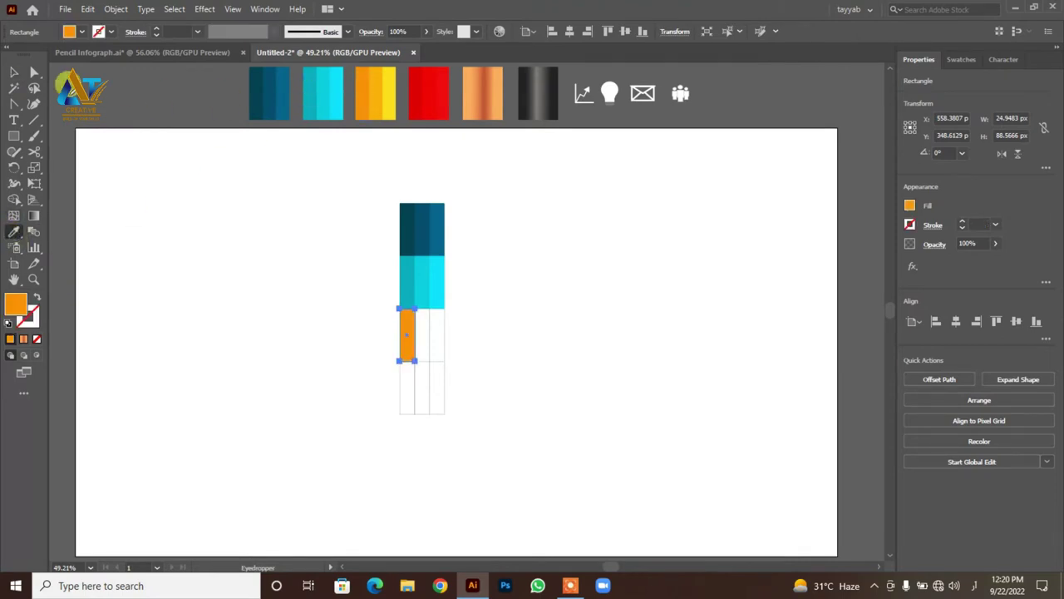
click(14, 74)
click(453, 249)
click(433, 323)
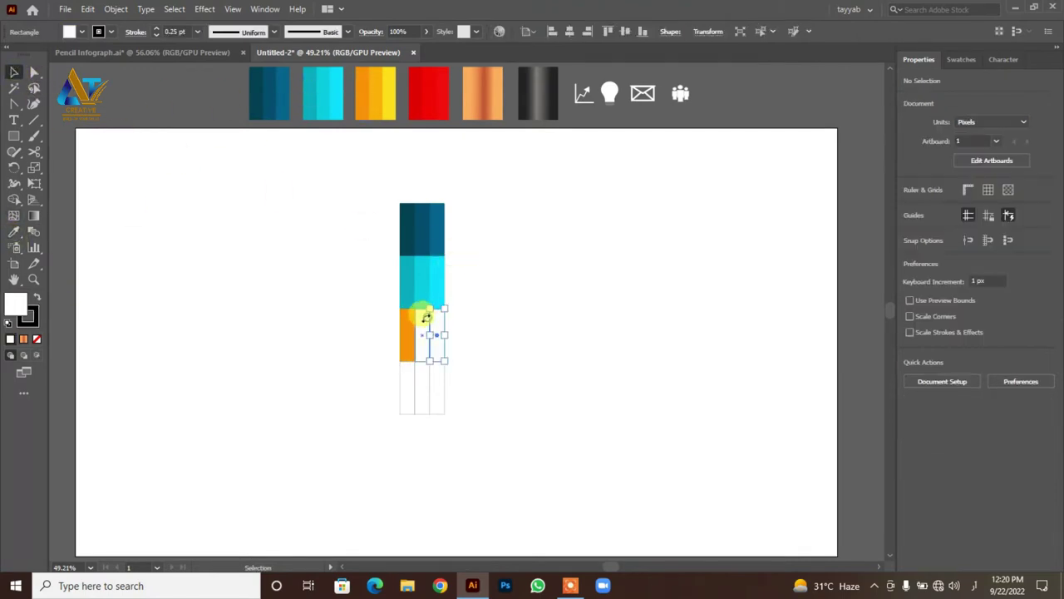
click(14, 234)
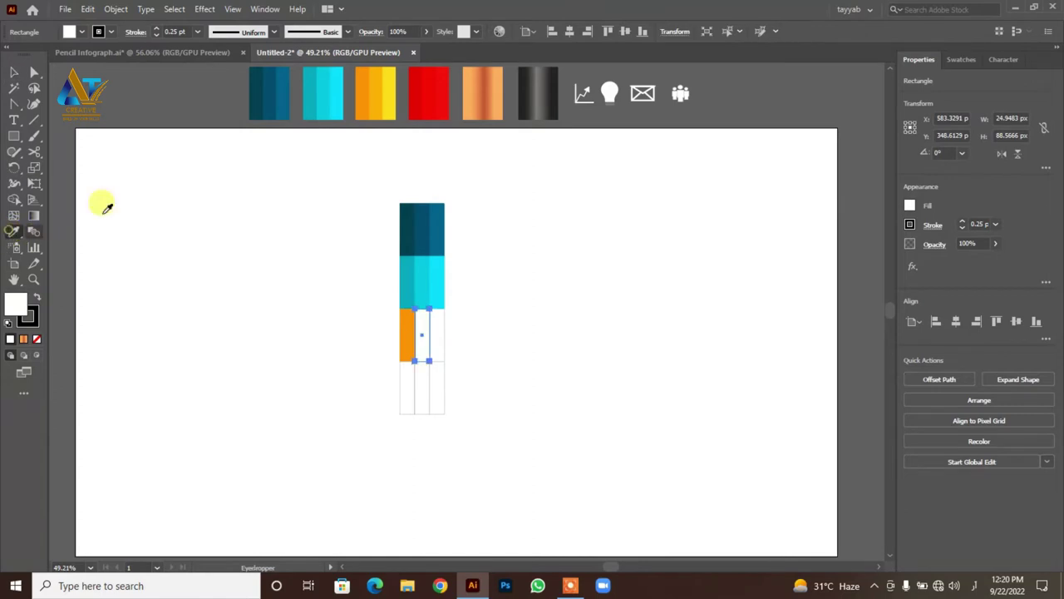
click(376, 80)
click(14, 73)
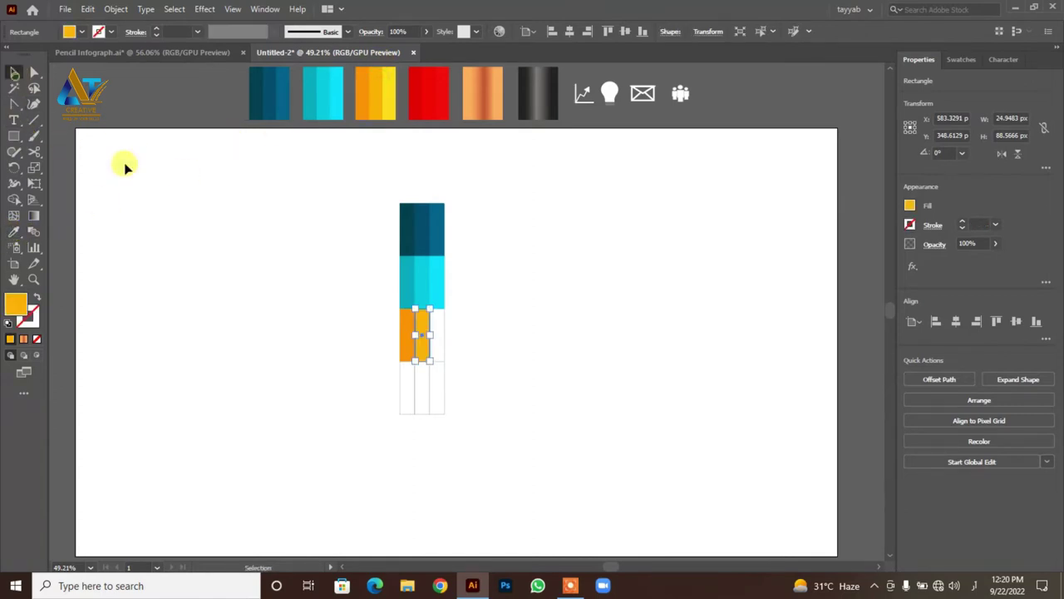
click(221, 209)
click(430, 340)
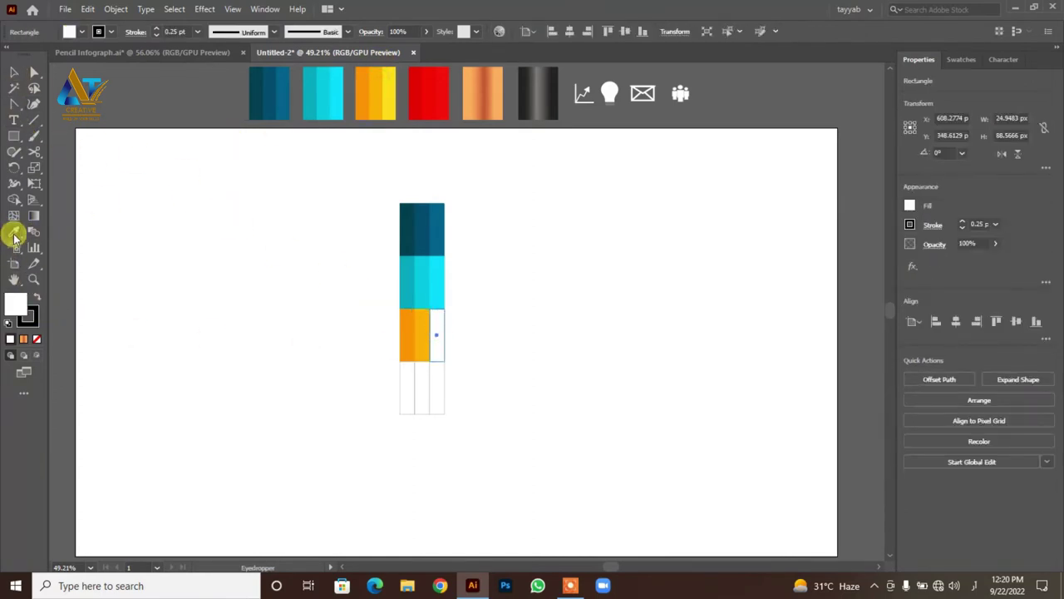
click(14, 232)
click(392, 92)
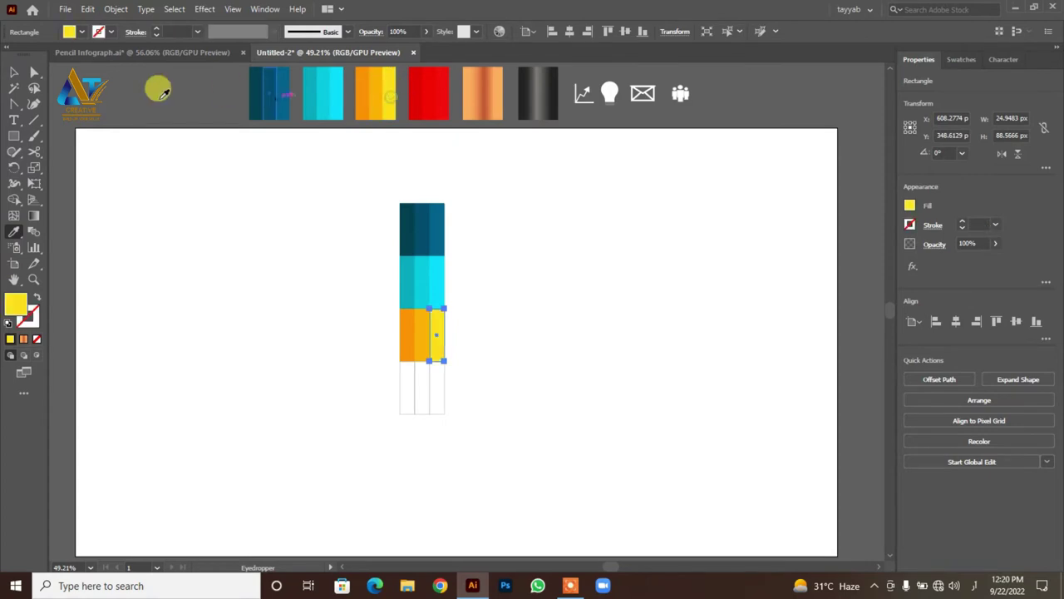
click(14, 74)
click(451, 124)
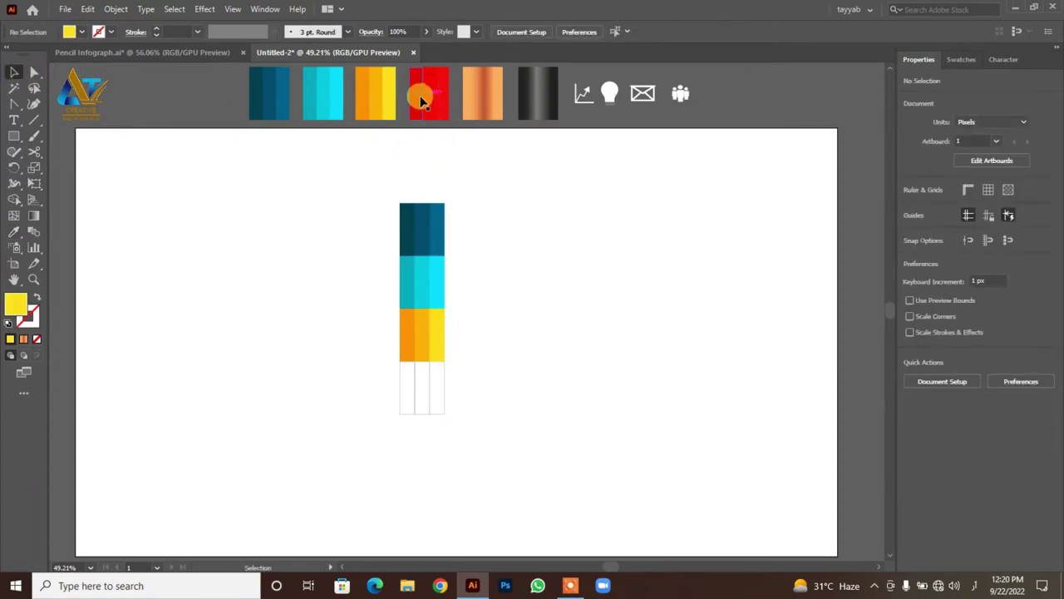
Fill all three bottom-row cells with red sampled from the red swatches.
click(408, 384)
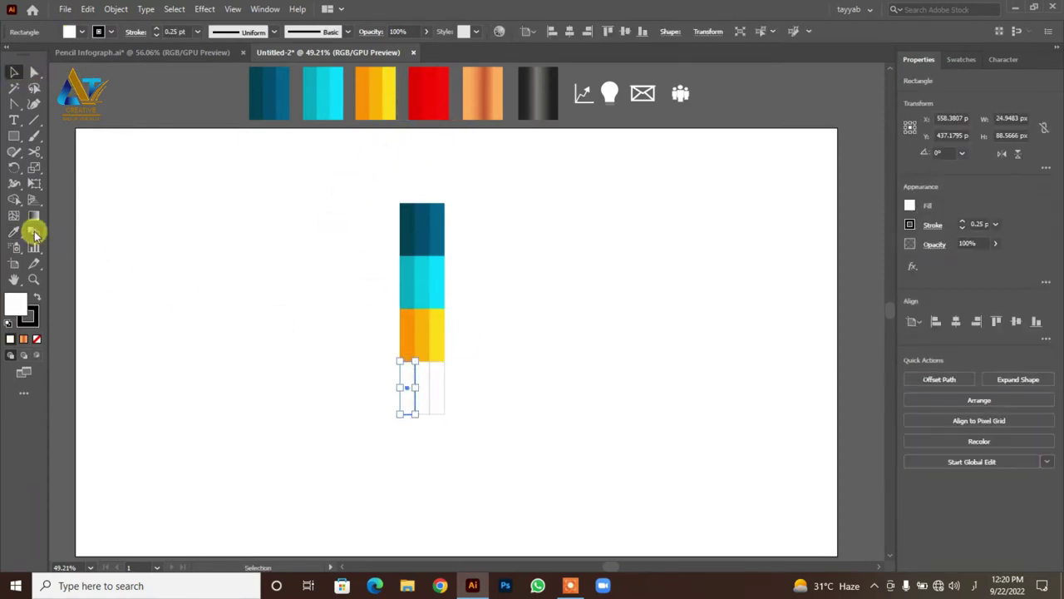
click(14, 233)
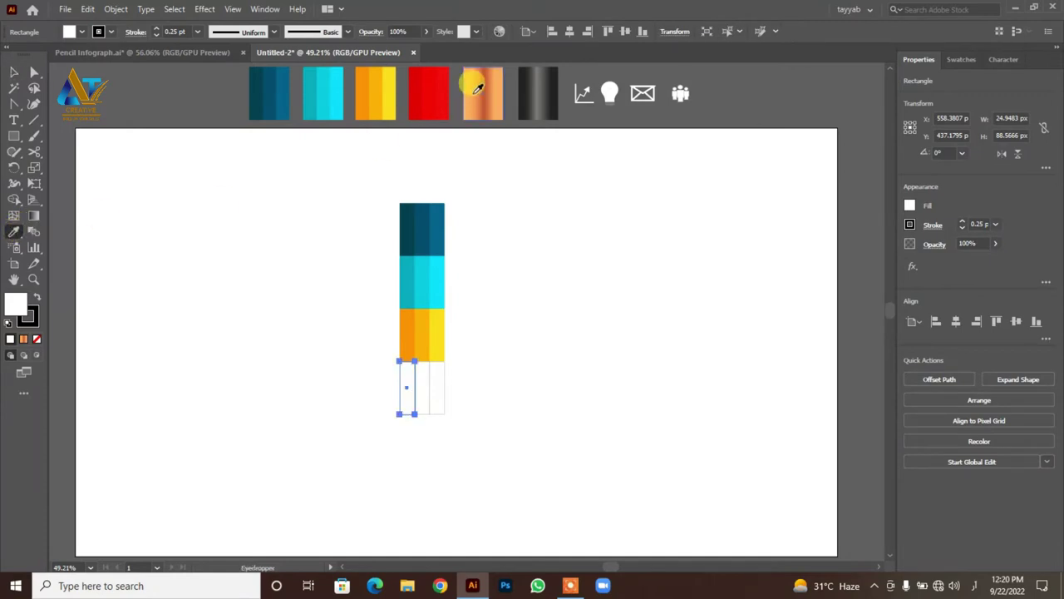
click(413, 83)
ctrl+click(421, 386)
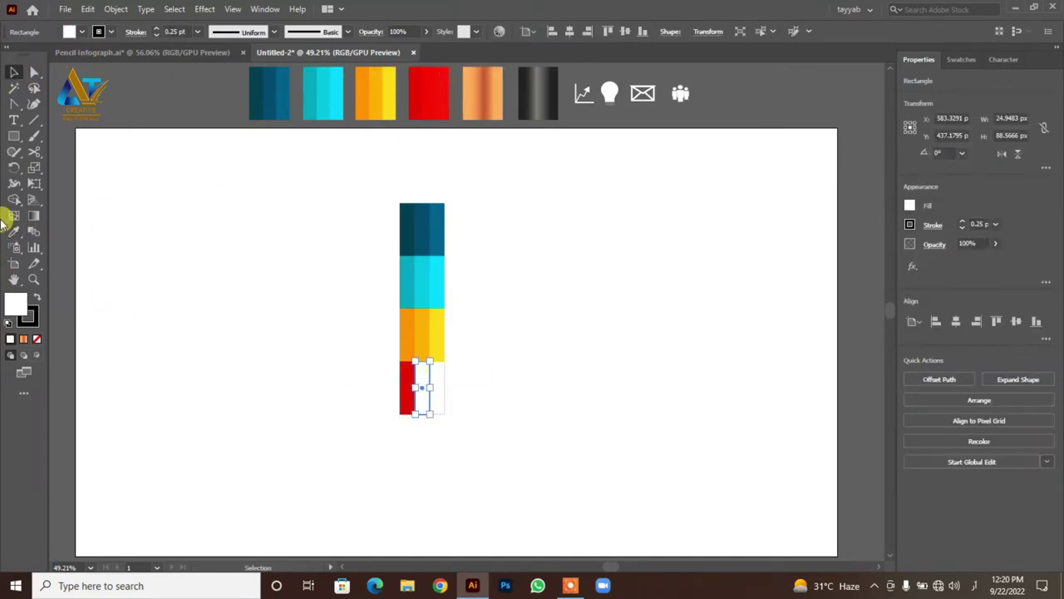
click(426, 76)
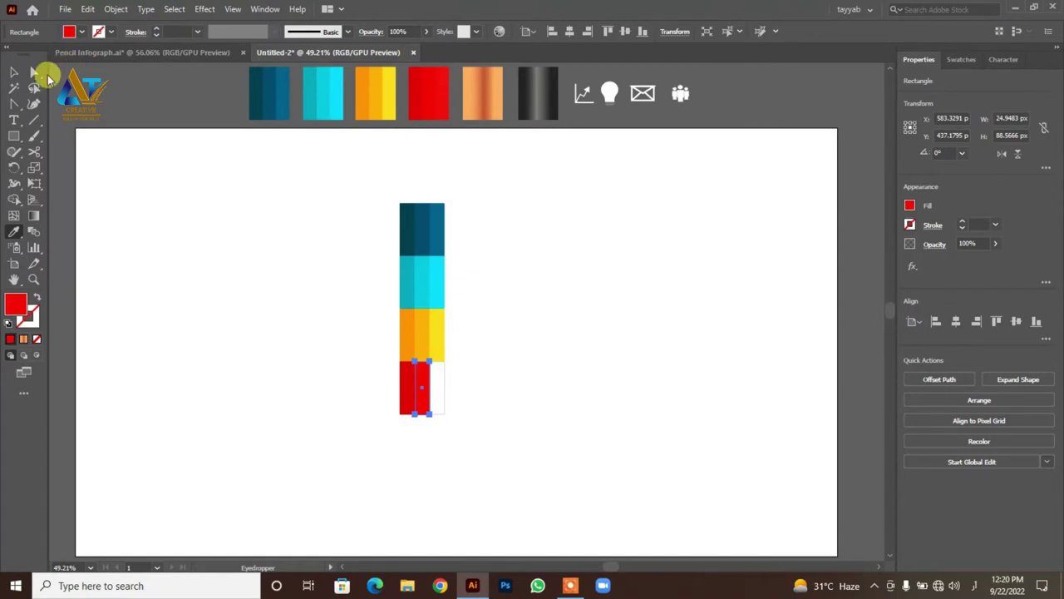
click(23, 73)
click(440, 419)
click(437, 387)
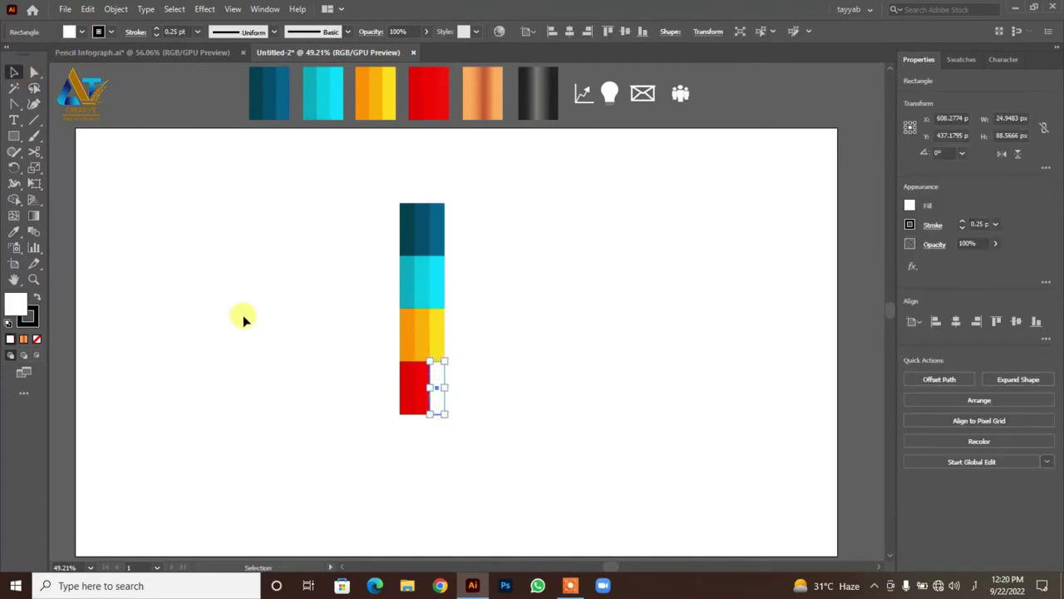
click(14, 231)
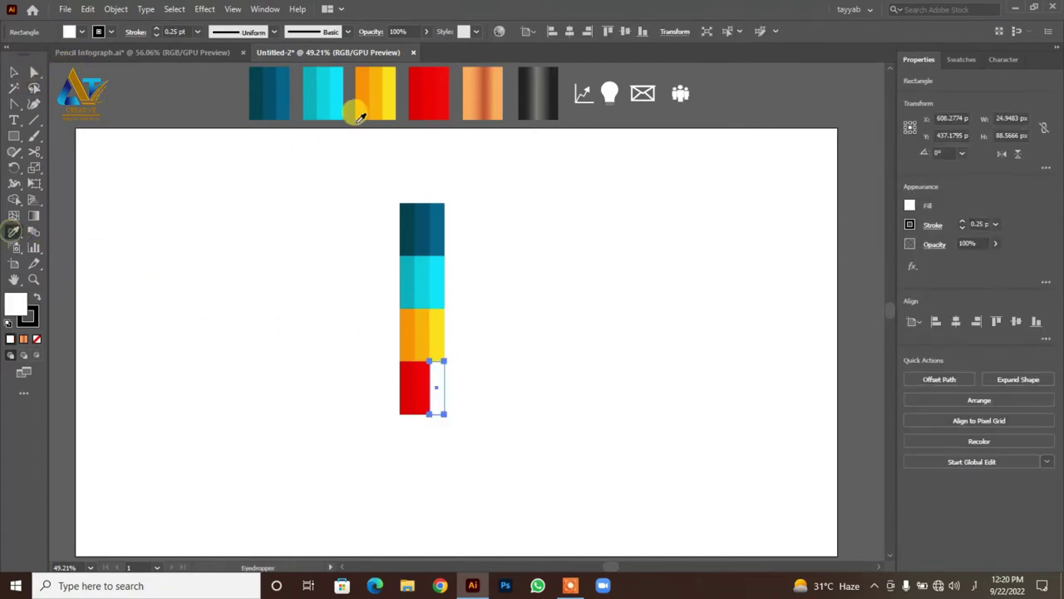
click(431, 93)
click(9, 73)
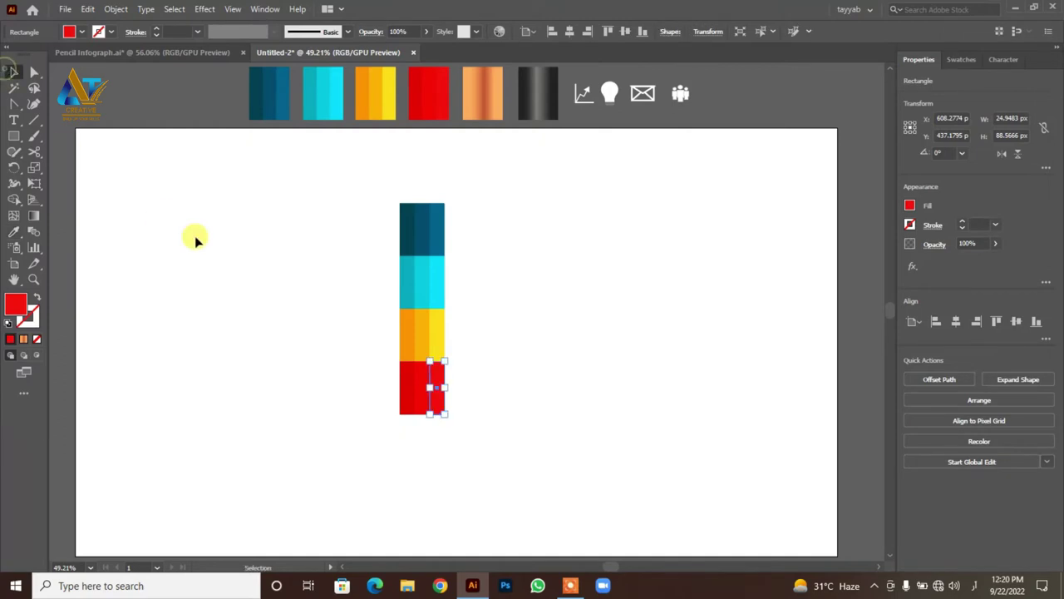
click(15, 137)
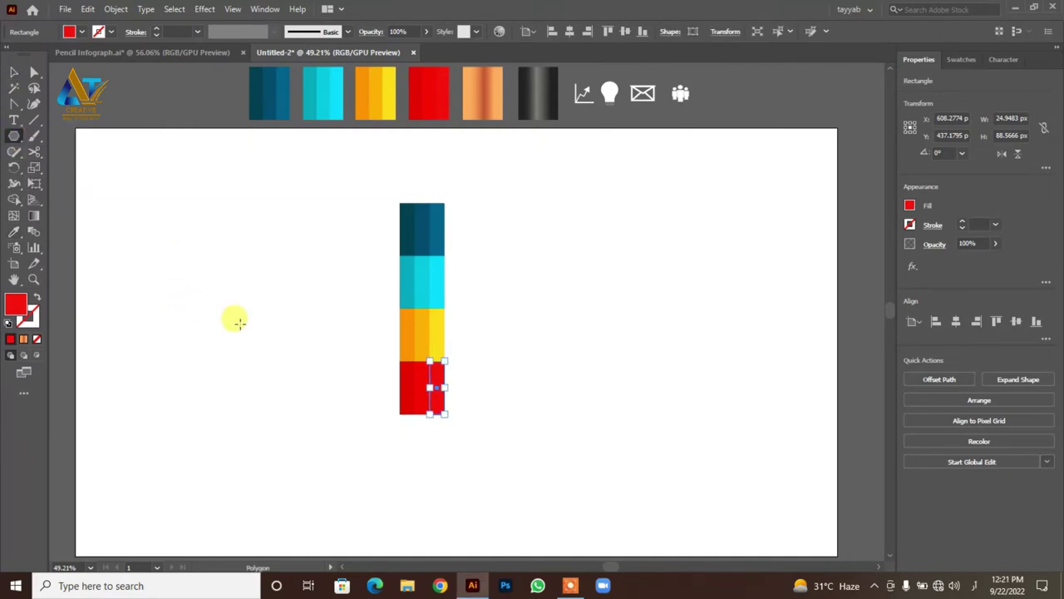
Create a 3-sided polygon rotated 180° as a red-outlined, unfilled downward triangle.
click(398, 413)
click(182, 172)
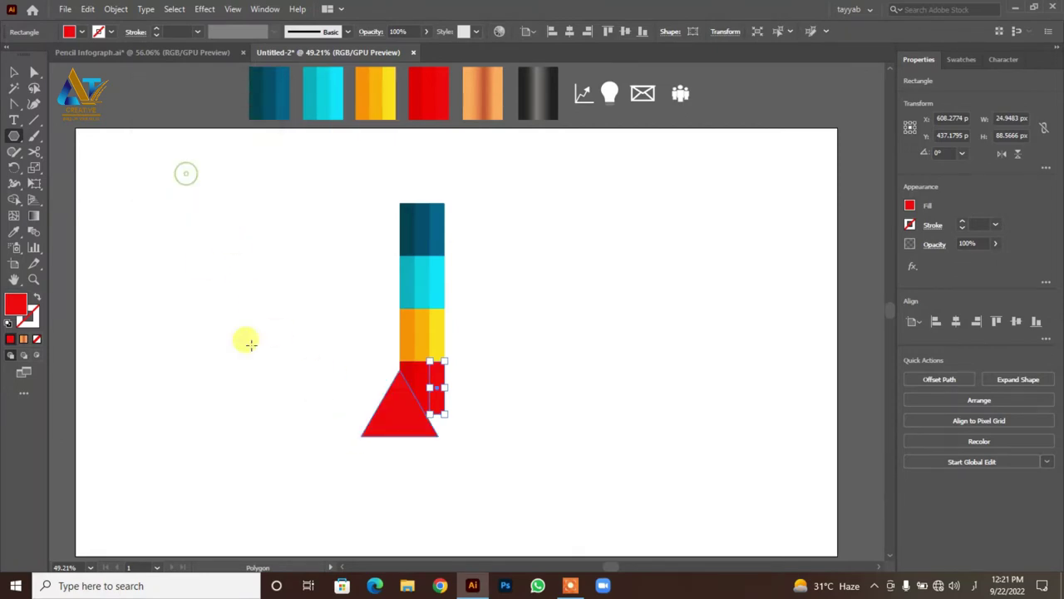
mouse_move(443, 367)
mouse_down()
mouse_move(454, 468)
mouse_move(434, 452)
mouse_up()
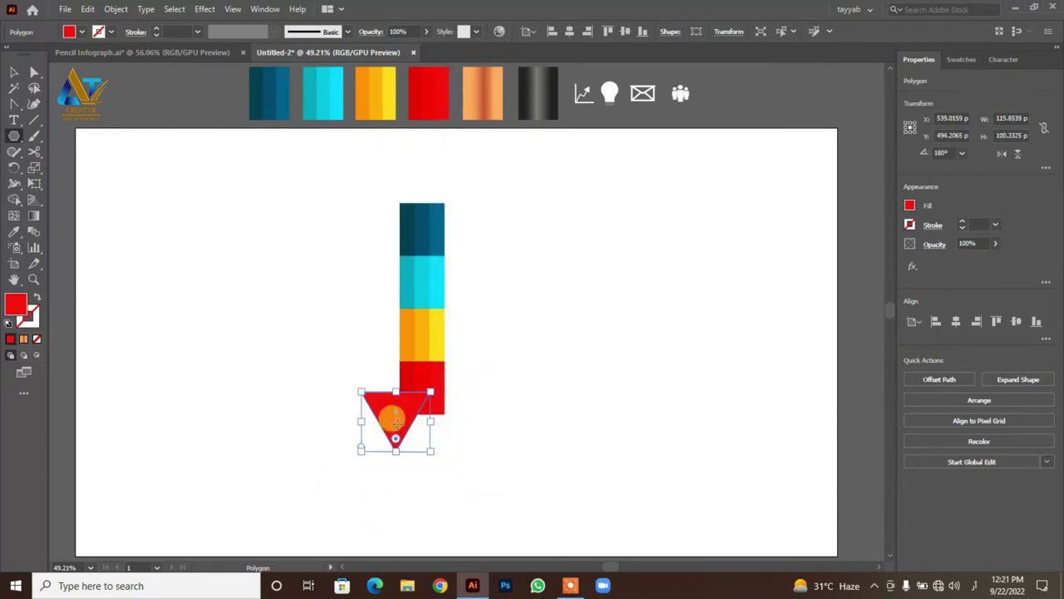
click(16, 81)
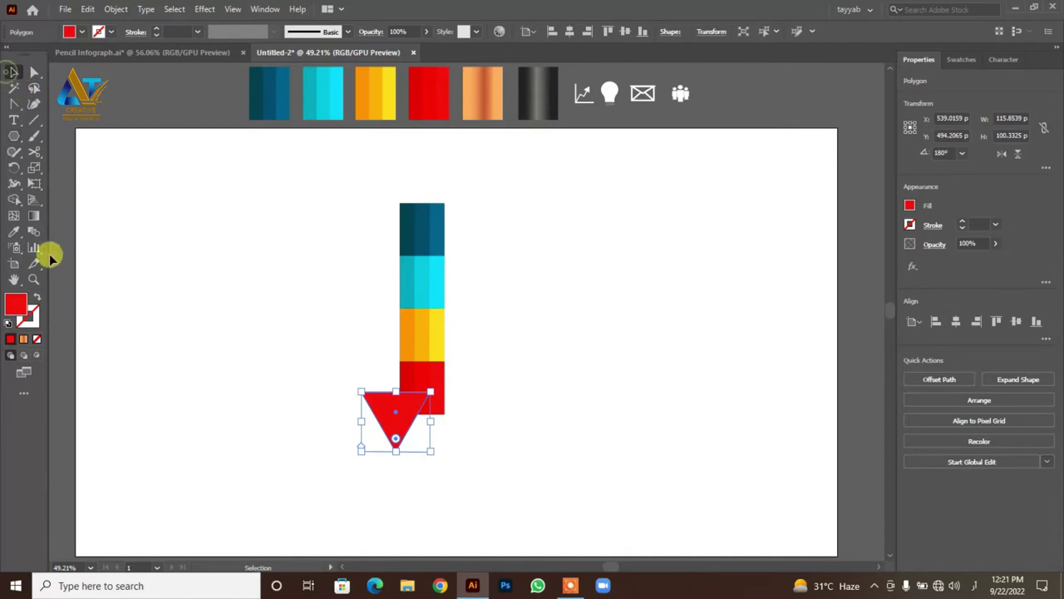
click(36, 296)
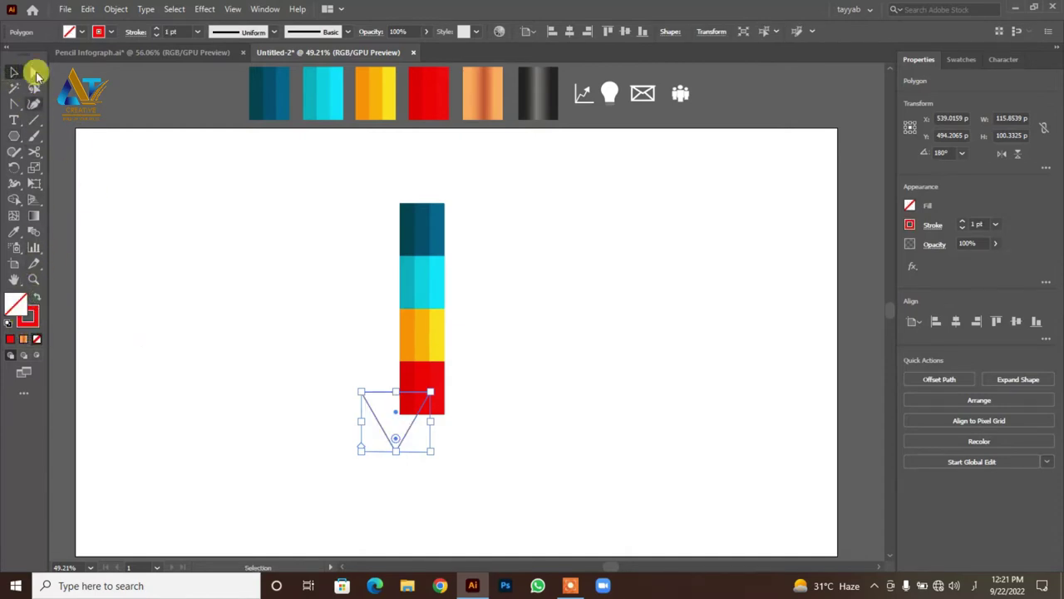
click(146, 124)
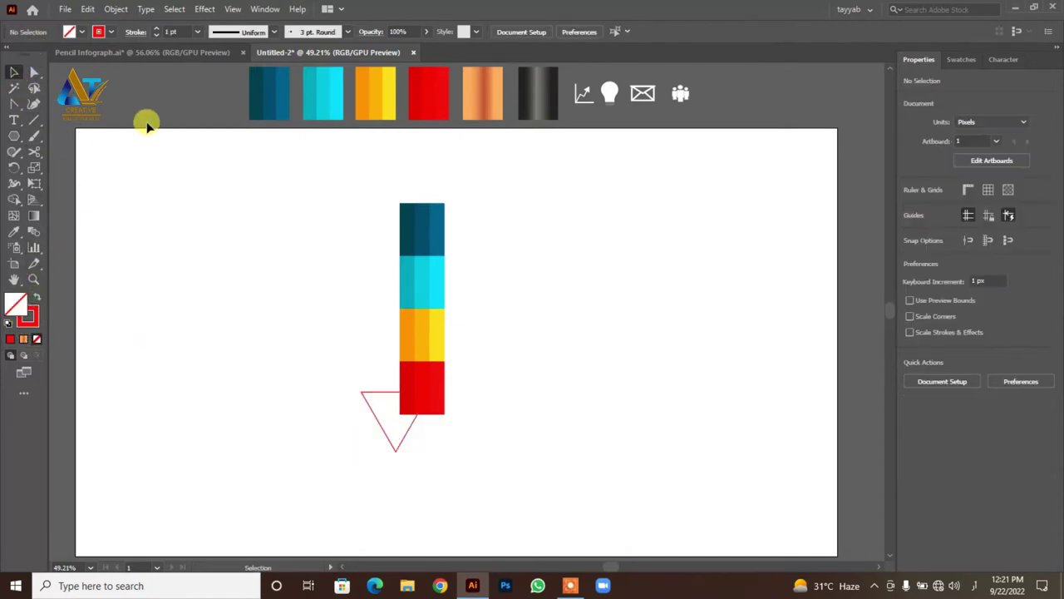
click(384, 429)
Position the triangle under the pencil body and lengthen it into the tip.
mouse_move(396, 415)
mouse_down()
mouse_move(418, 441)
mouse_move(397, 446)
mouse_move(425, 460)
mouse_up()
click(500, 419)
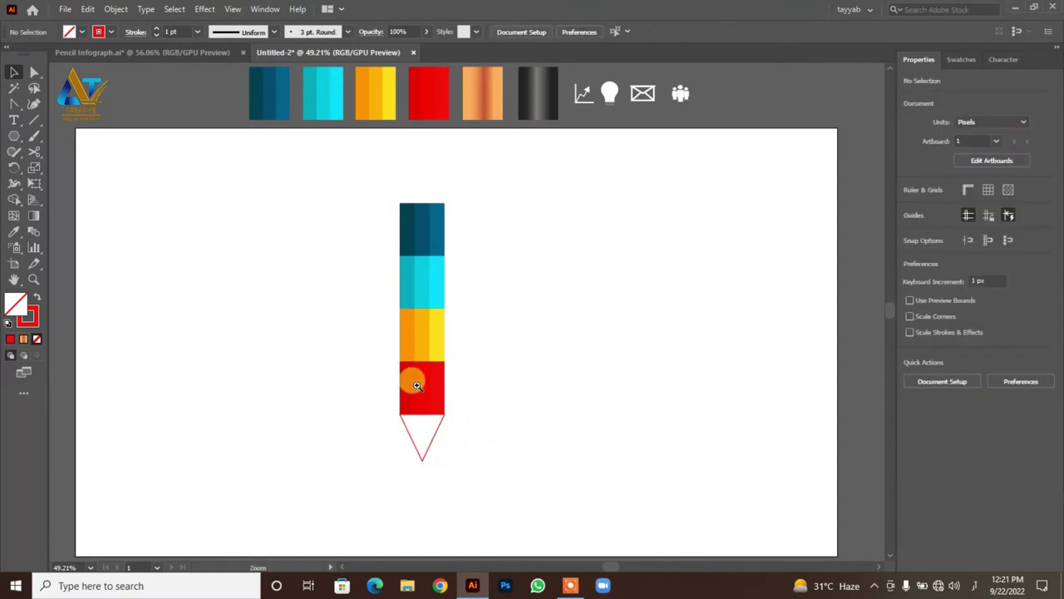
drag(424, 386, 491, 433)
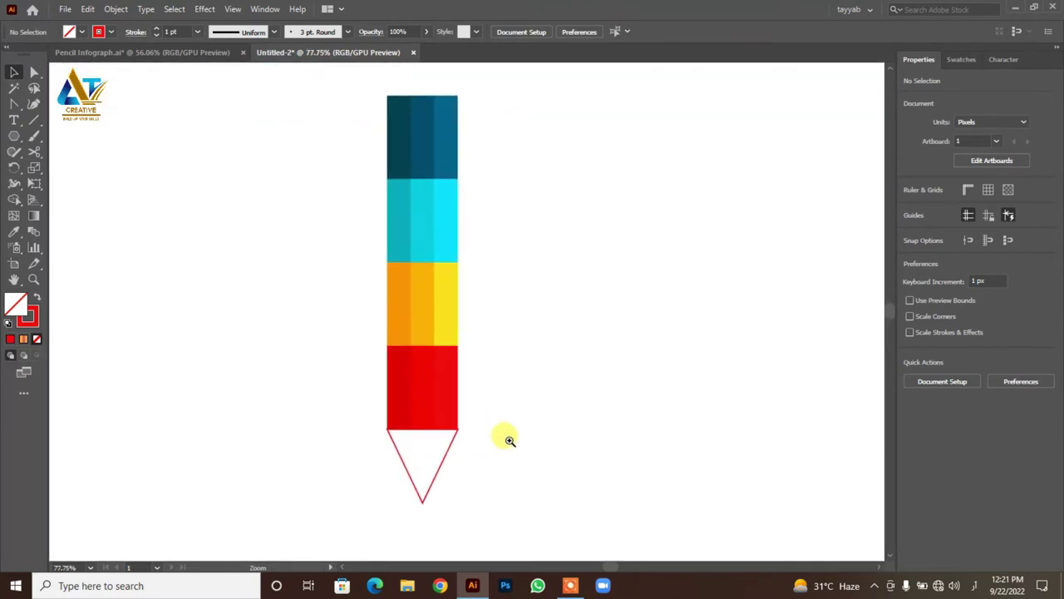
scroll(506, 437, up, 1)
Draw a short horizontal line across the triangle near its point with the Pen tool.
click(13, 105)
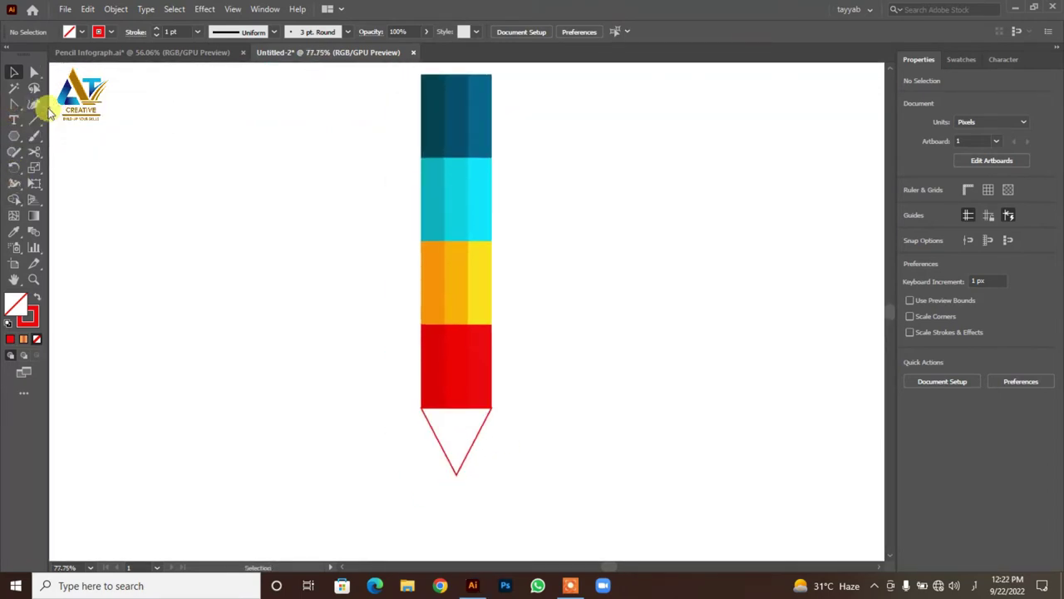
drag(444, 464, 469, 466)
click(468, 460)
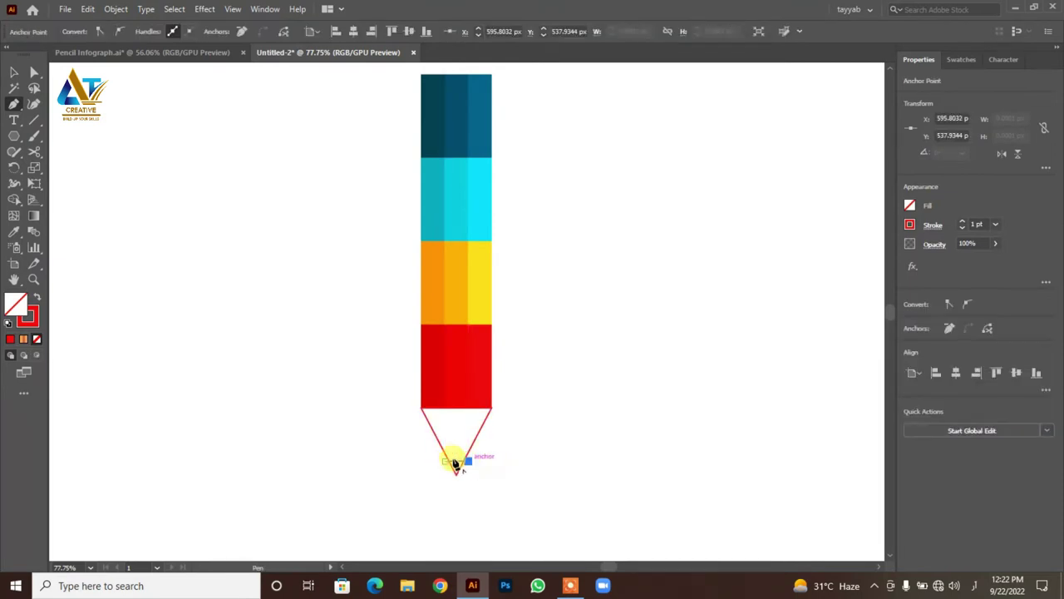
click(13, 72)
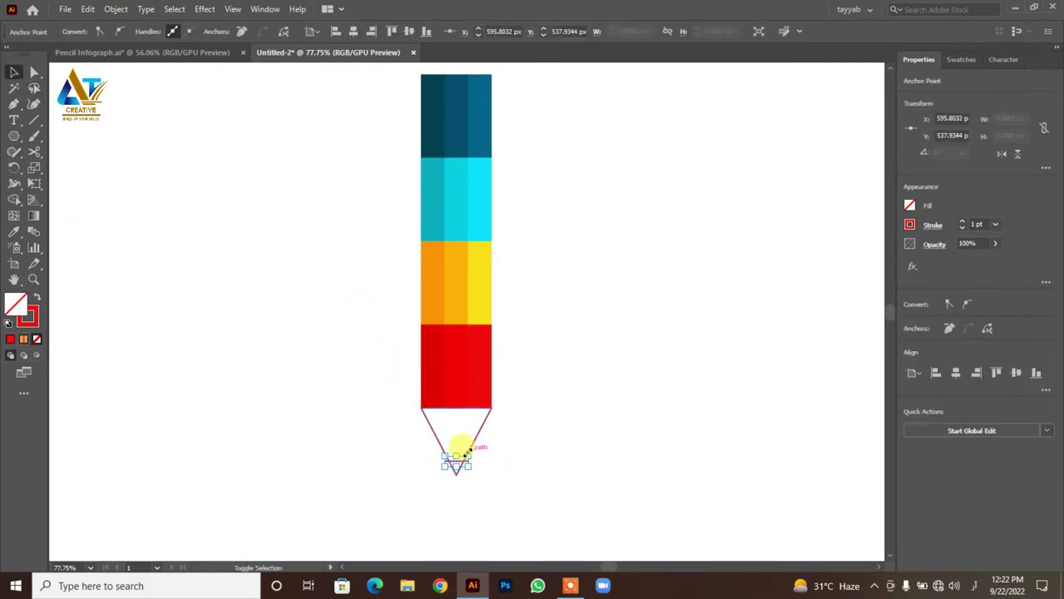
Use Shape Builder to fill both divided triangle regions with red.
shift+click(440, 443)
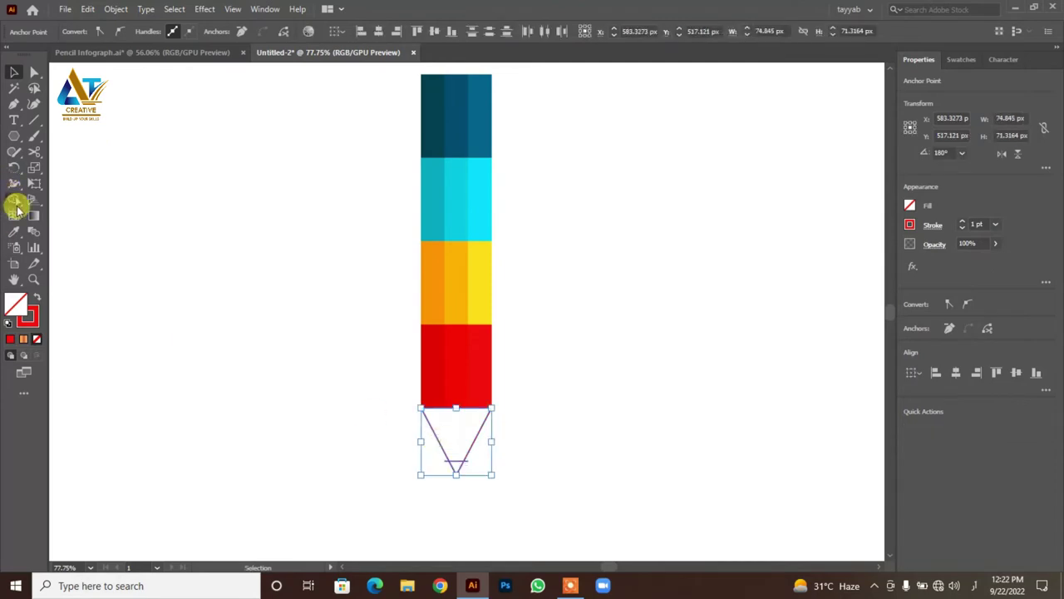
click(14, 199)
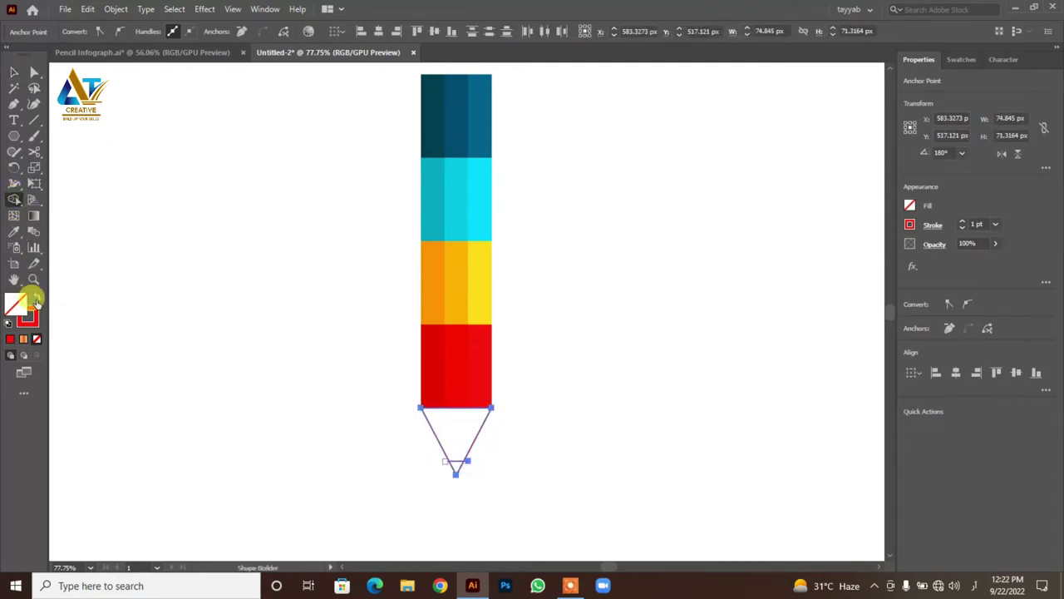
click(35, 299)
click(456, 453)
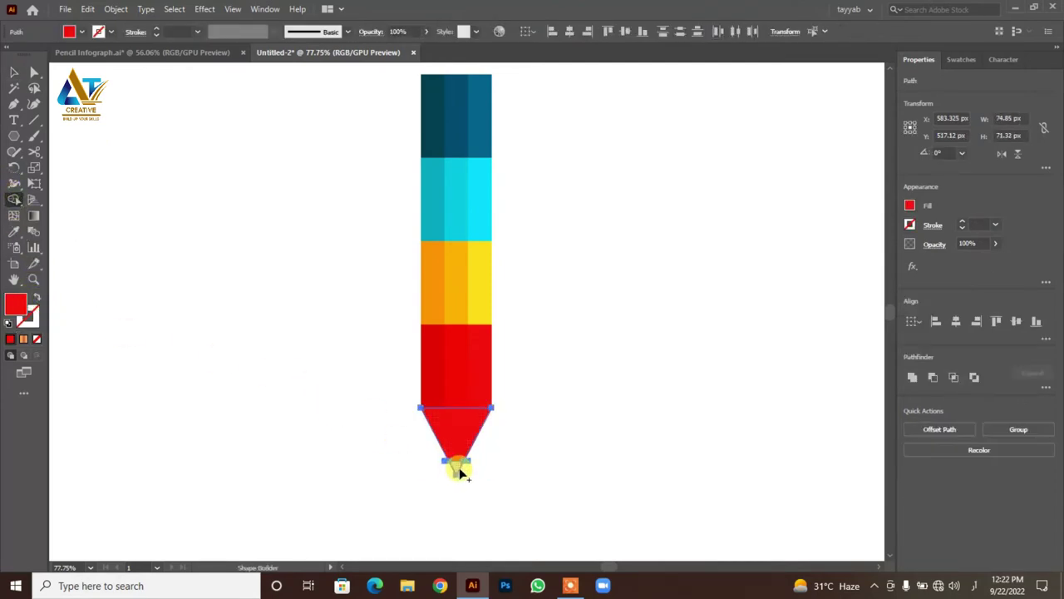
click(463, 466)
click(15, 72)
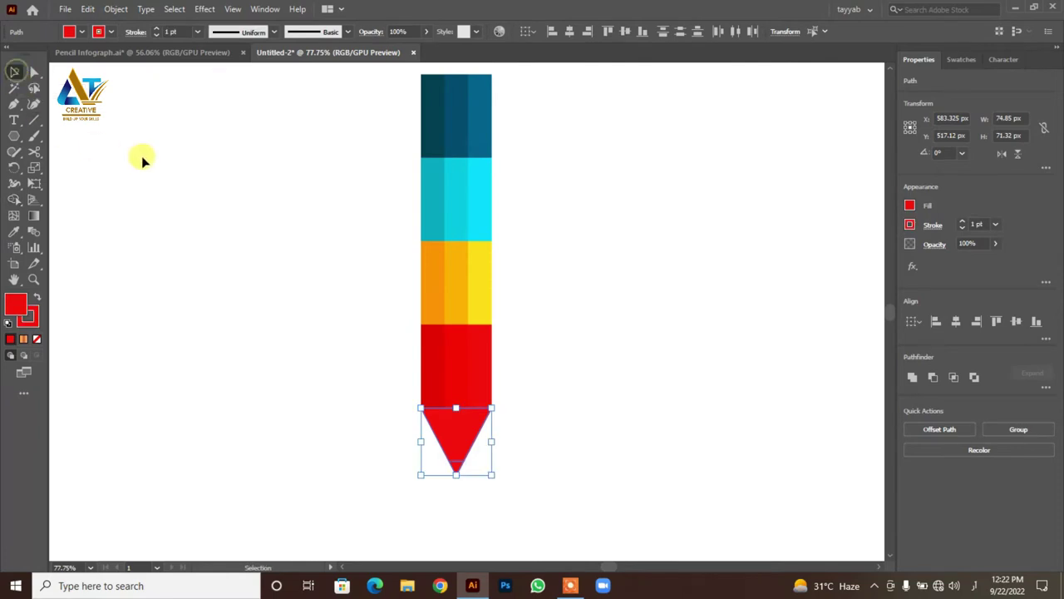
click(143, 156)
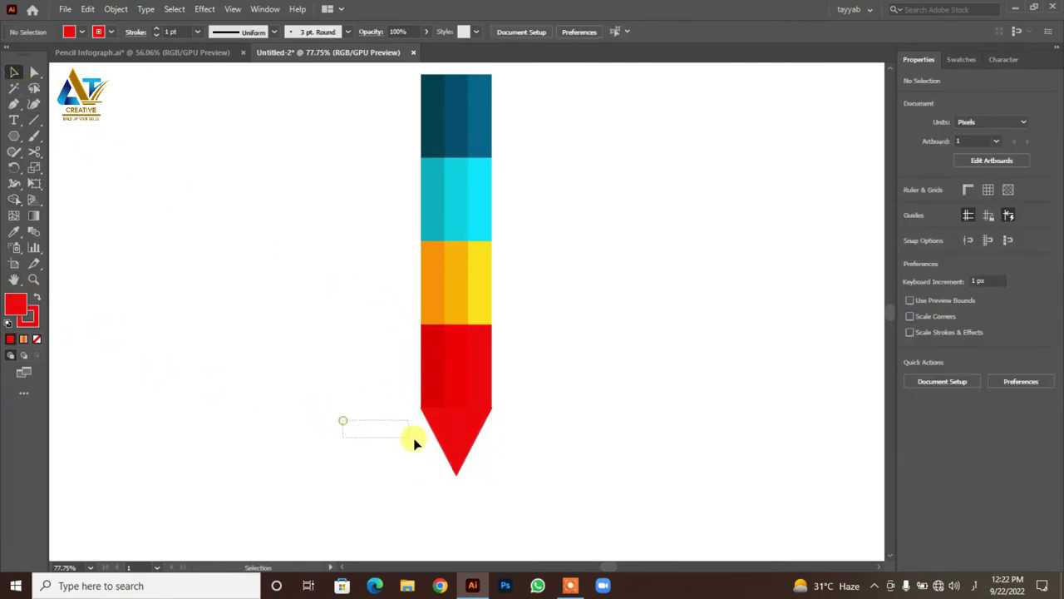
Remove the outline from the red tip pieces and zoom out around the pencil.
drag(343, 420, 501, 475)
click(23, 338)
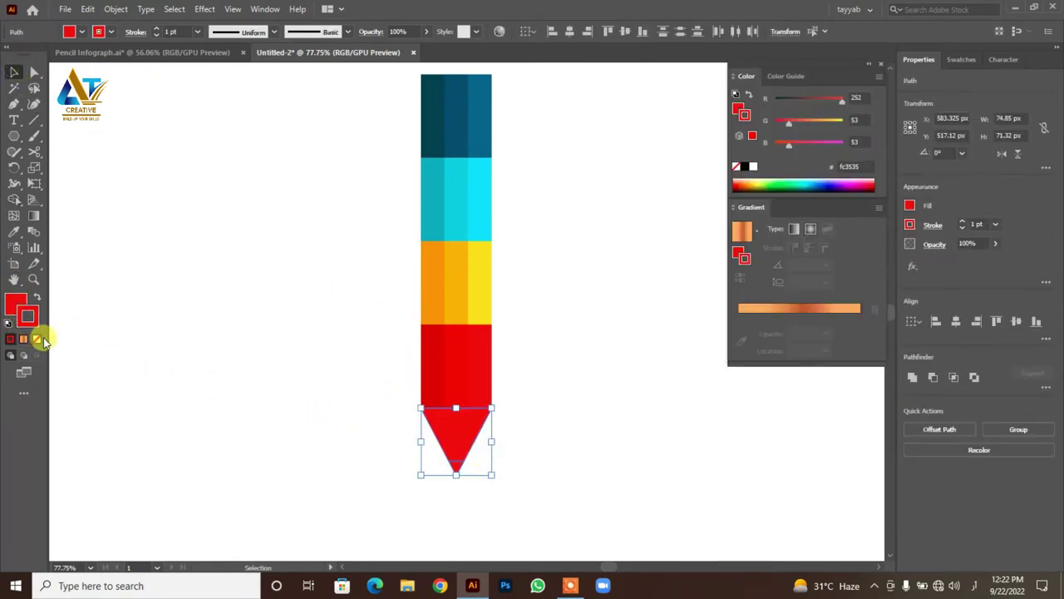
click(38, 339)
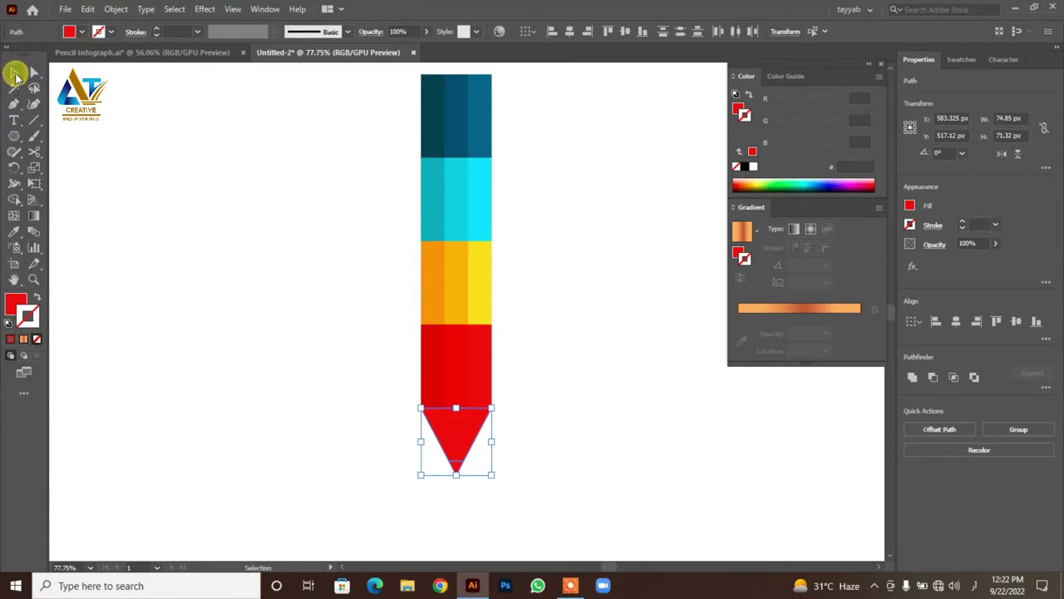
click(104, 170)
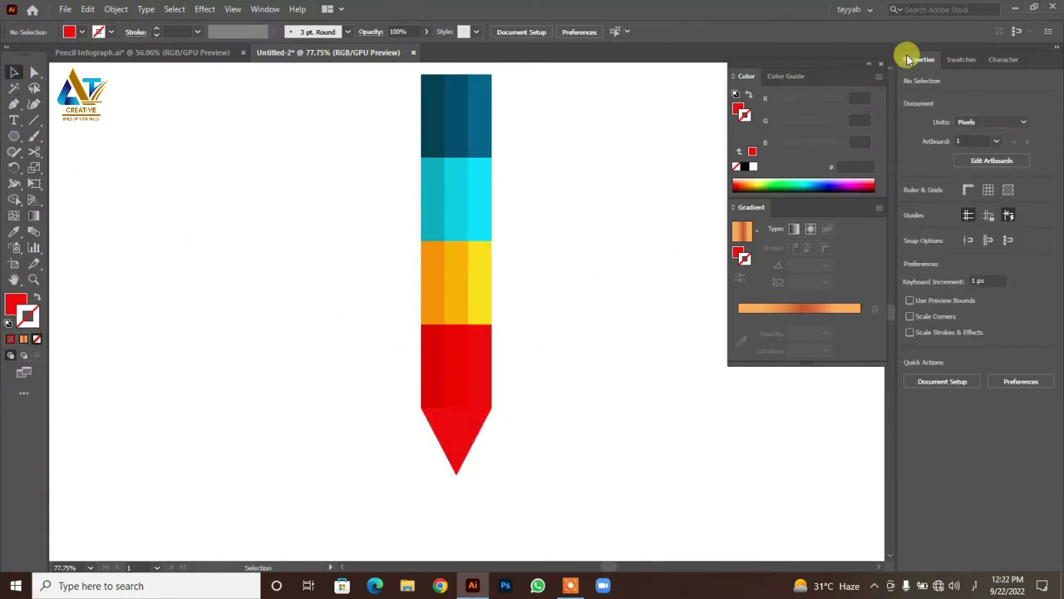
click(881, 65)
key(z)
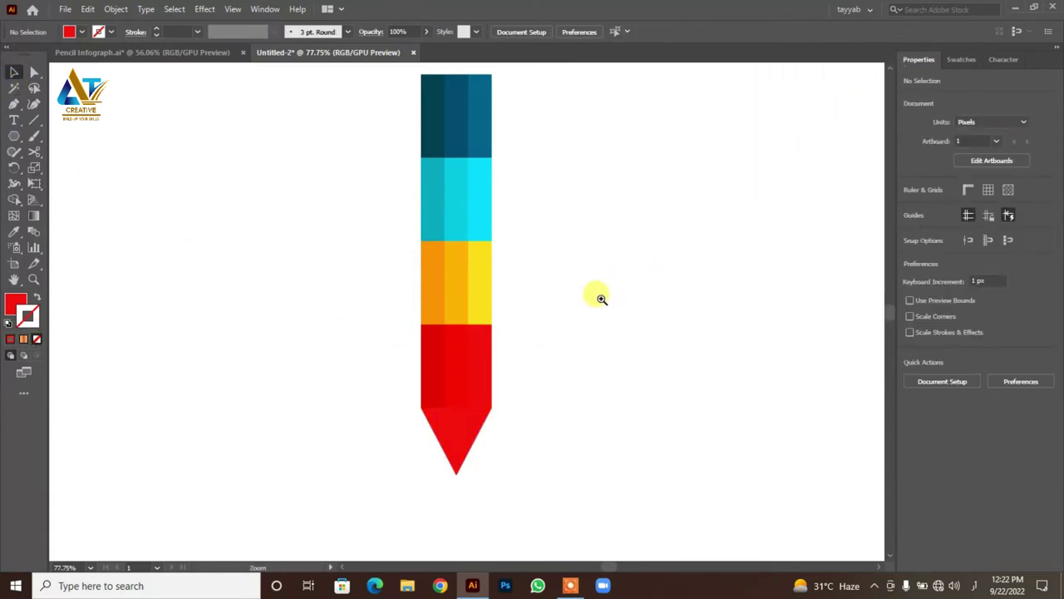
drag(599, 297, 525, 297)
Give the upper tip region an orange wood-tone gradient with reversed direction.
key(ctrl+0)
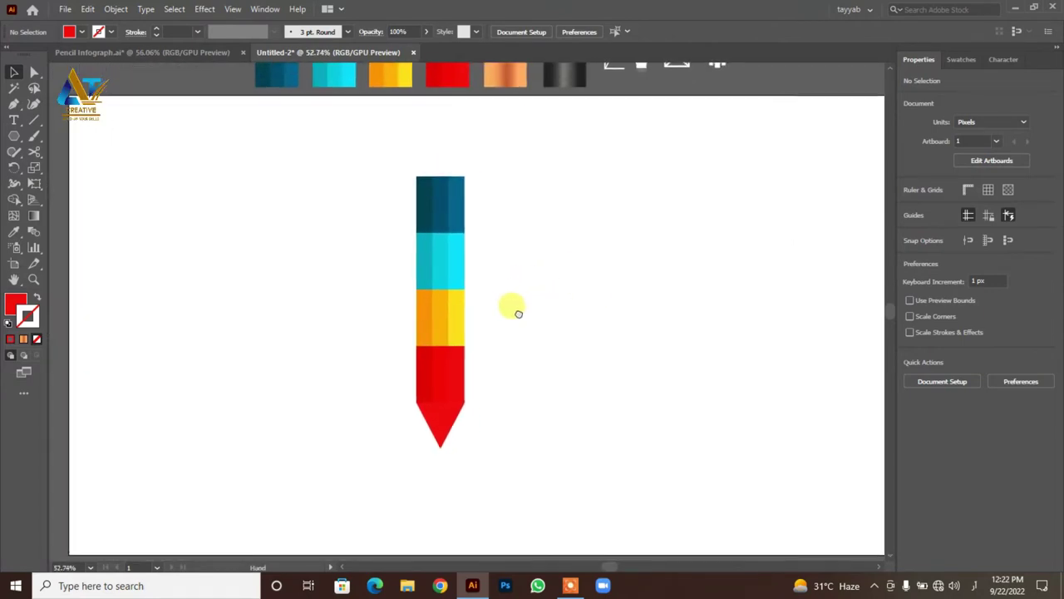
key(v)
click(446, 407)
key(period)
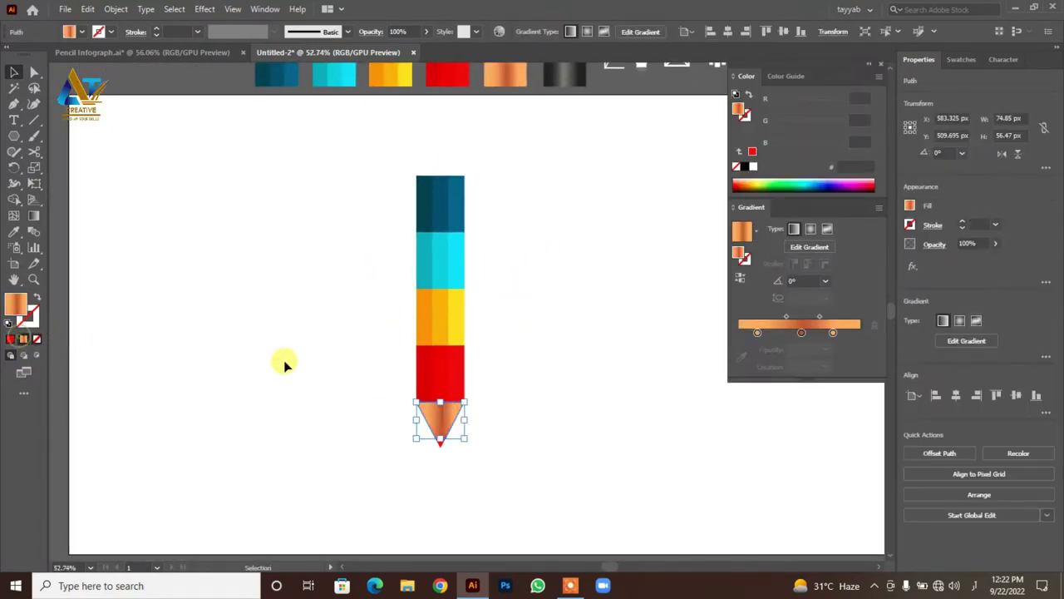
click(740, 278)
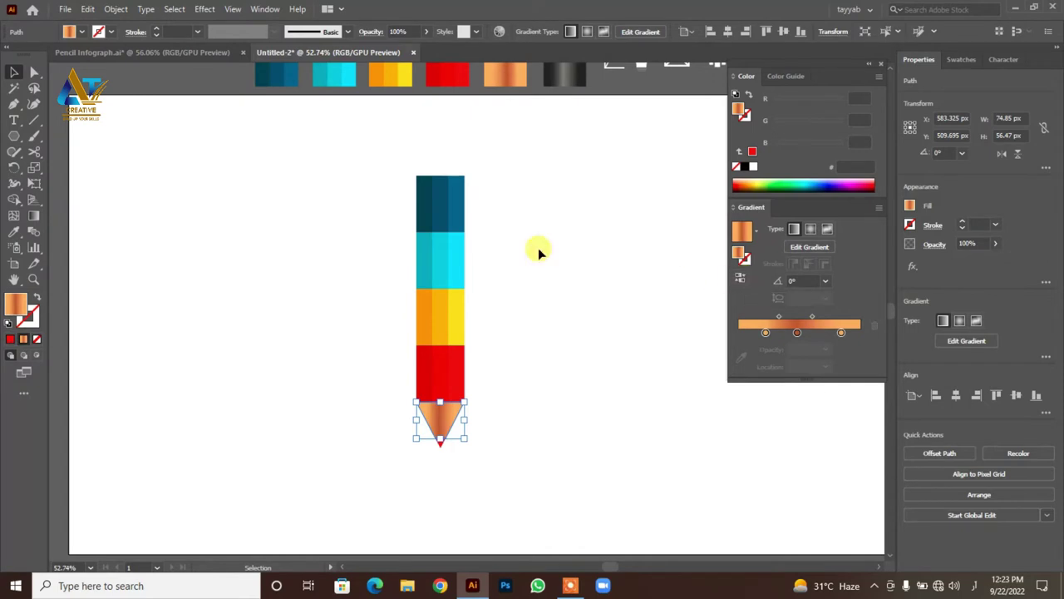
click(551, 380)
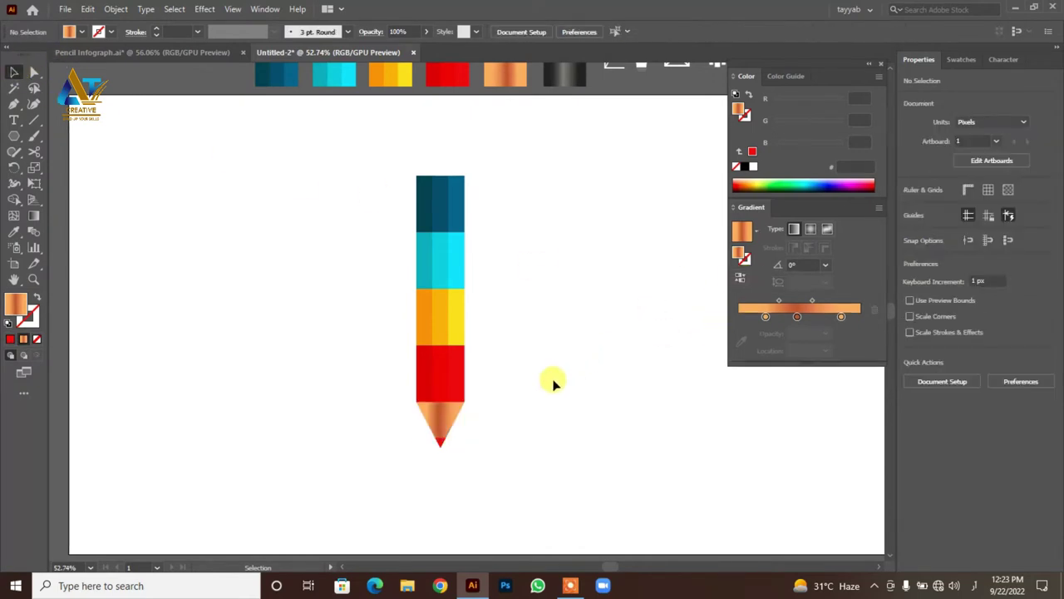
Fill the small point piece with a dark black graphite gradient sampled from artwork.
click(441, 402)
drag(441, 402, 439, 443)
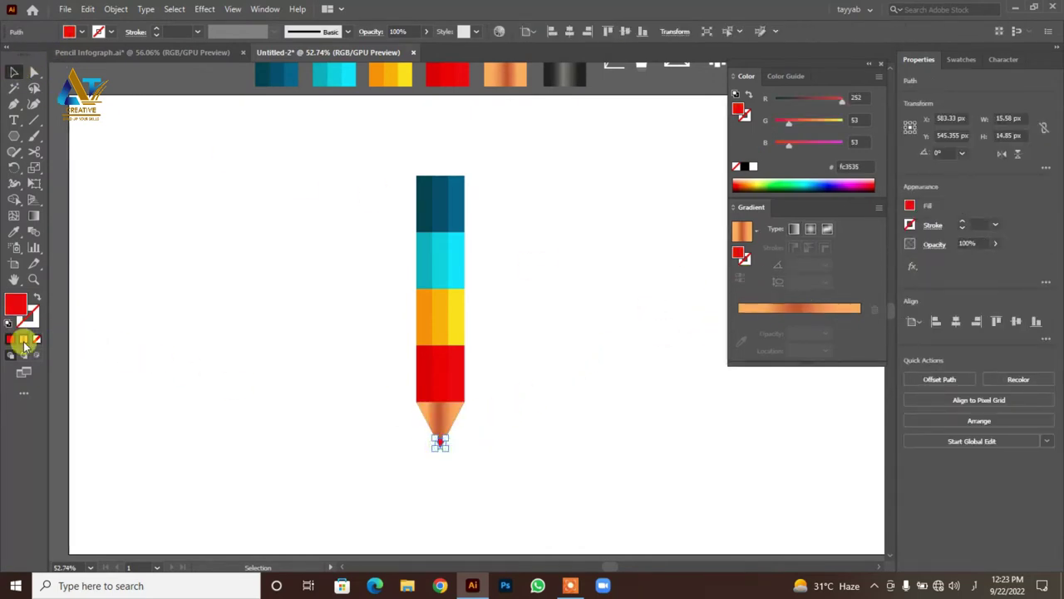
click(23, 339)
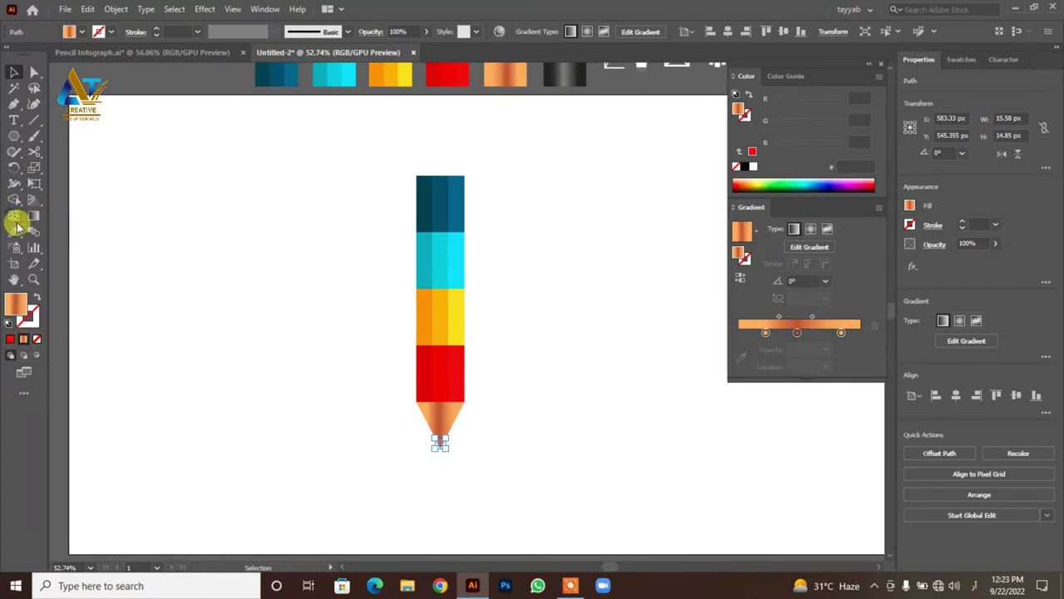
click(14, 229)
click(558, 73)
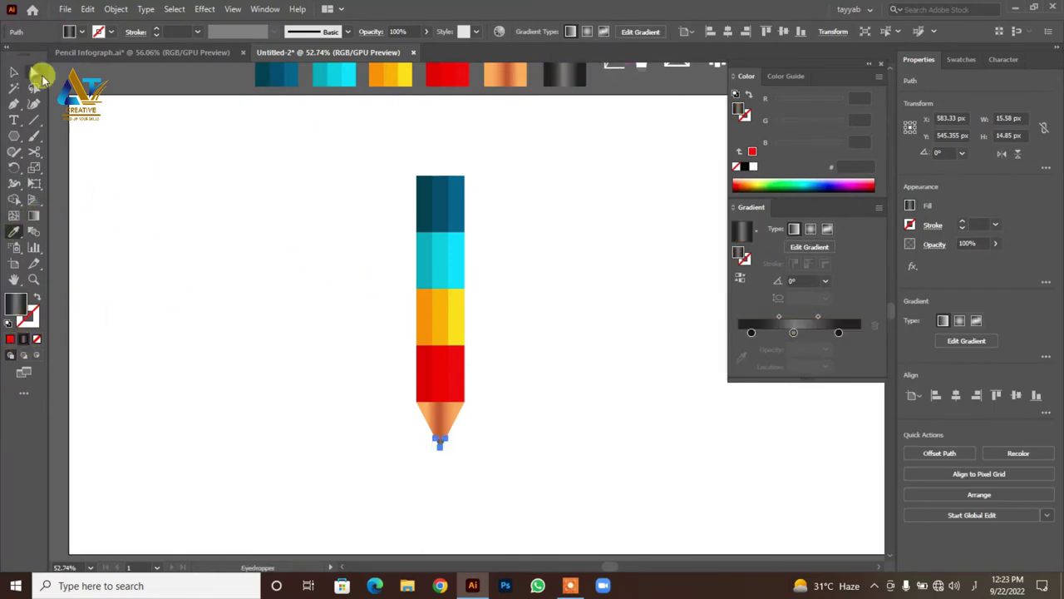
key(v)
click(565, 153)
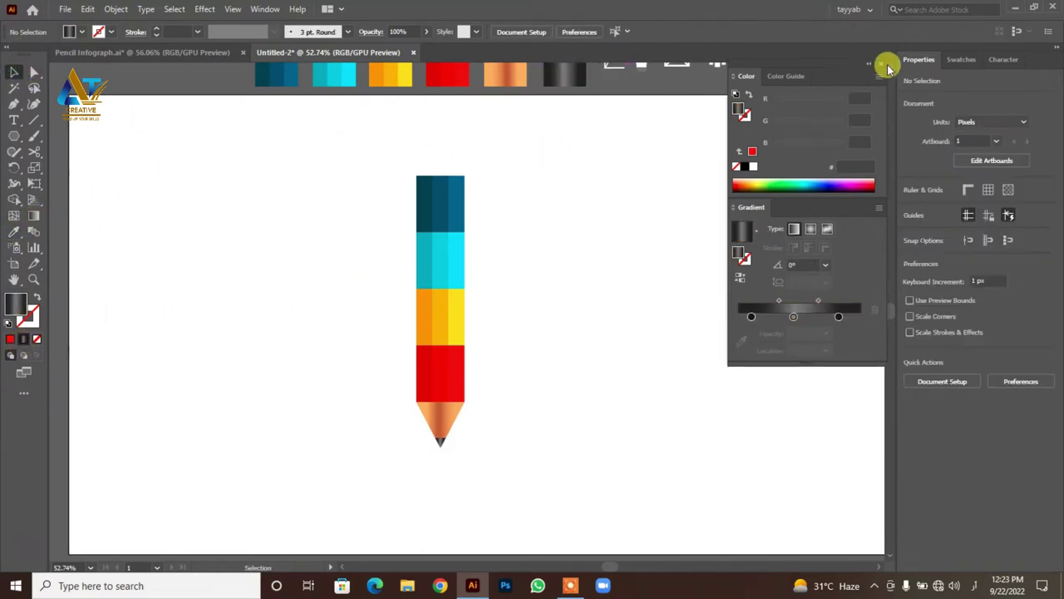
key(ctrl+z)
click(881, 65)
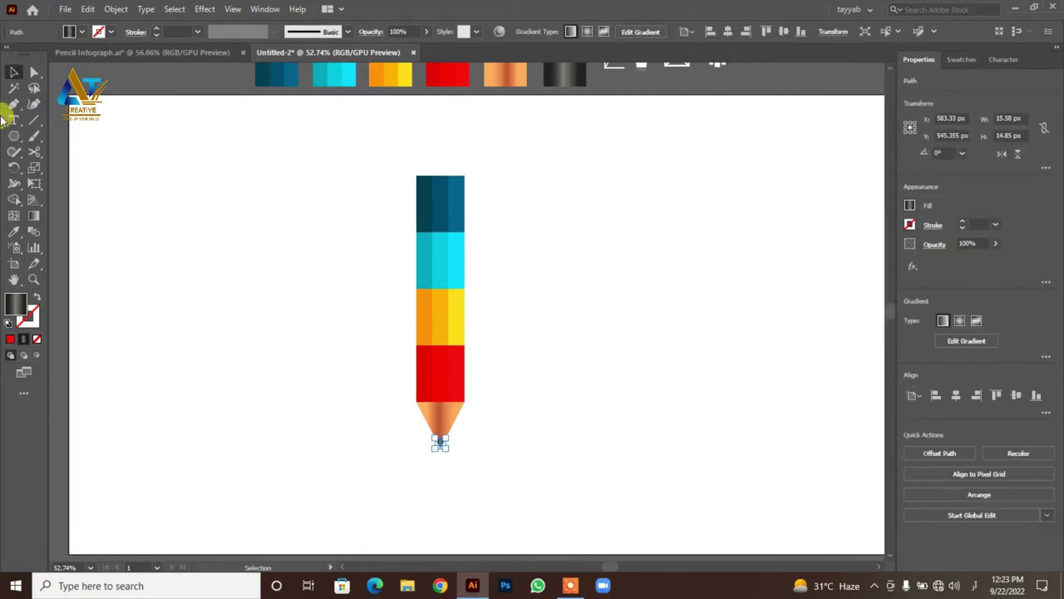
click(347, 259)
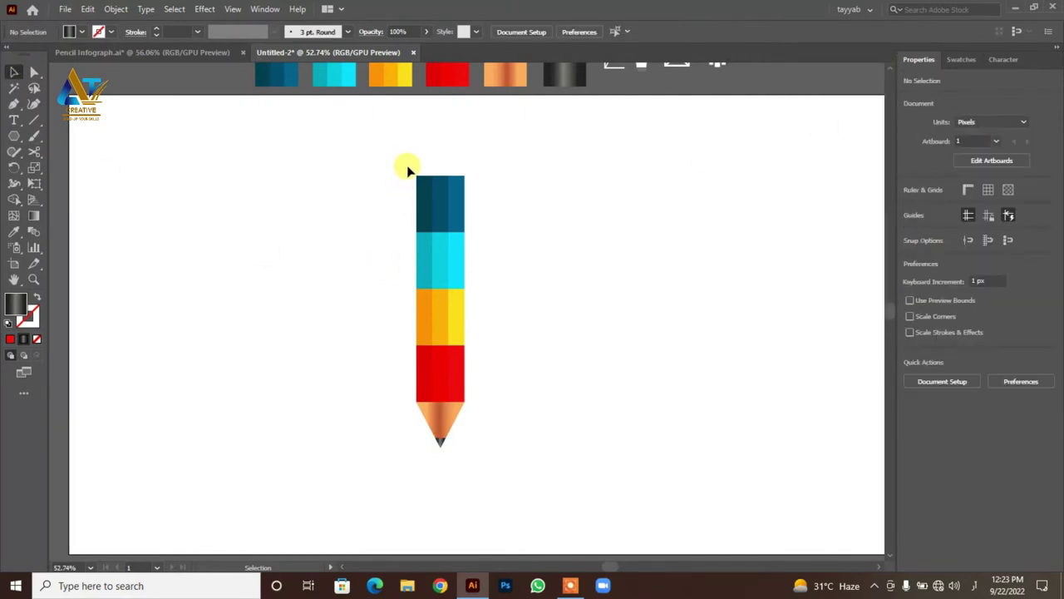
Draw a rectangle over the top segment with a white-to-black gradient, black stop near 89%.
click(14, 135)
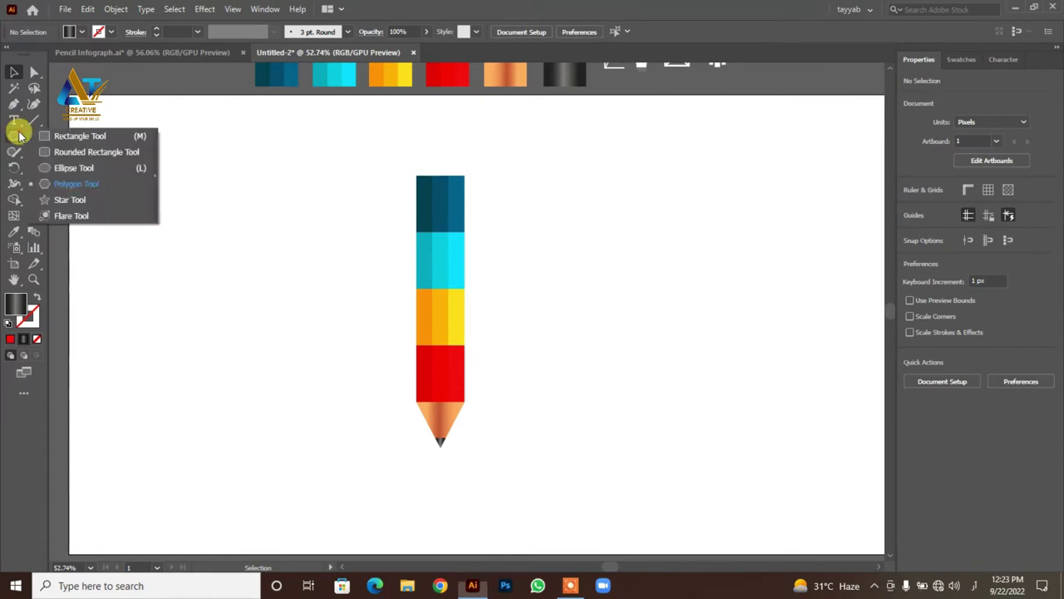
click(58, 138)
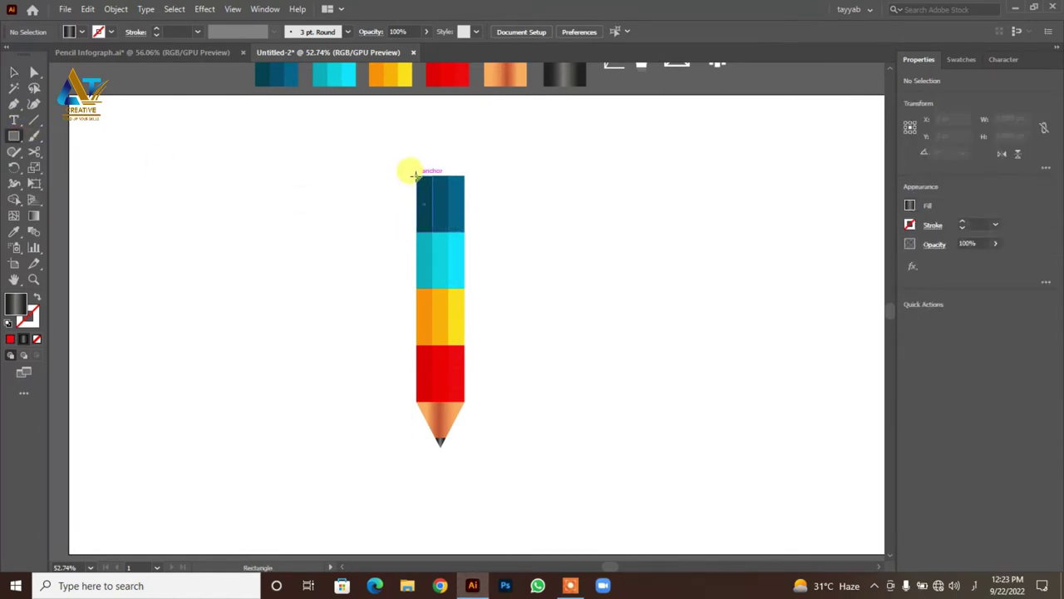
drag(415, 175, 462, 185)
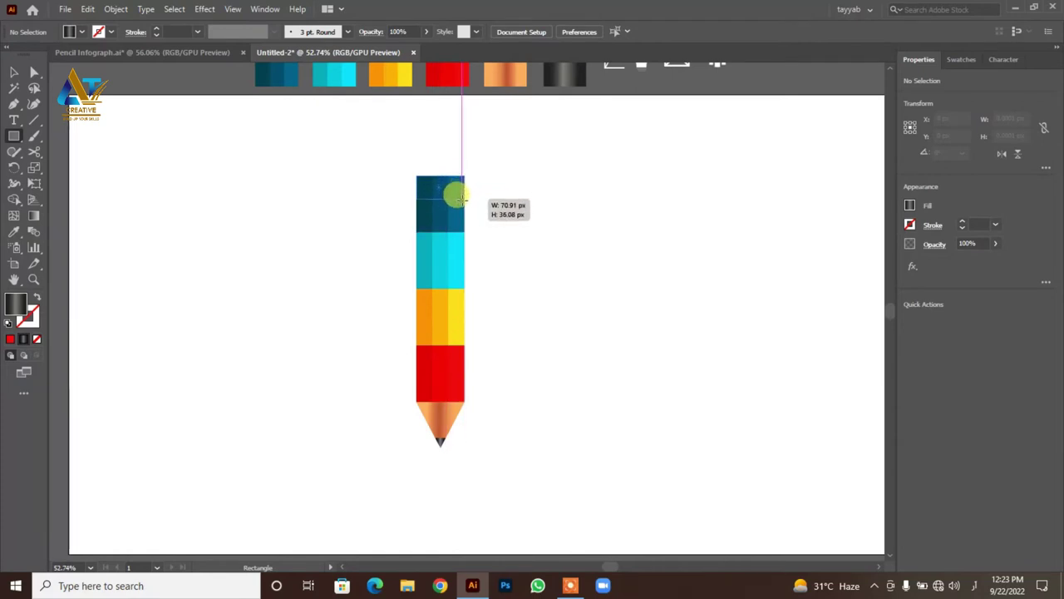
drag(462, 191, 465, 217)
key(.)
key(g)
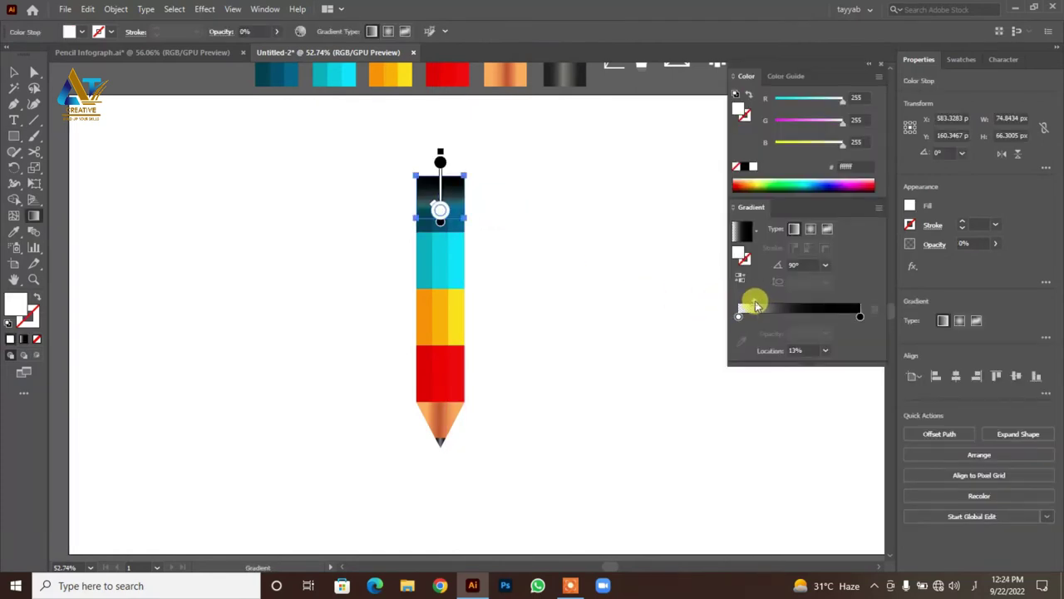
drag(757, 306, 808, 311)
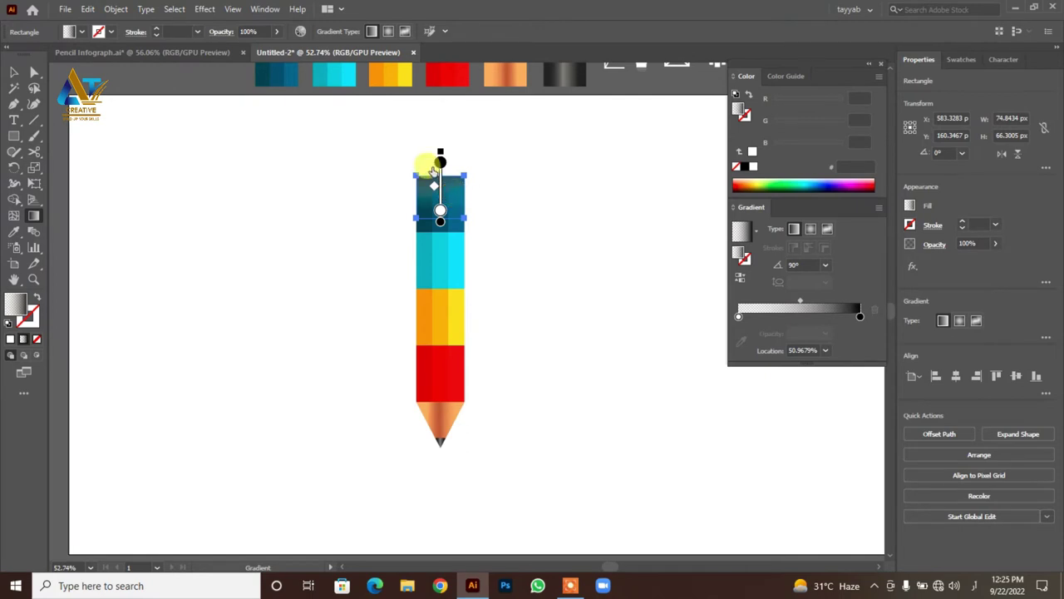
mouse_move(440, 161)
mouse_down()
mouse_move(438, 172)
mouse_move(424, 164)
mouse_up()
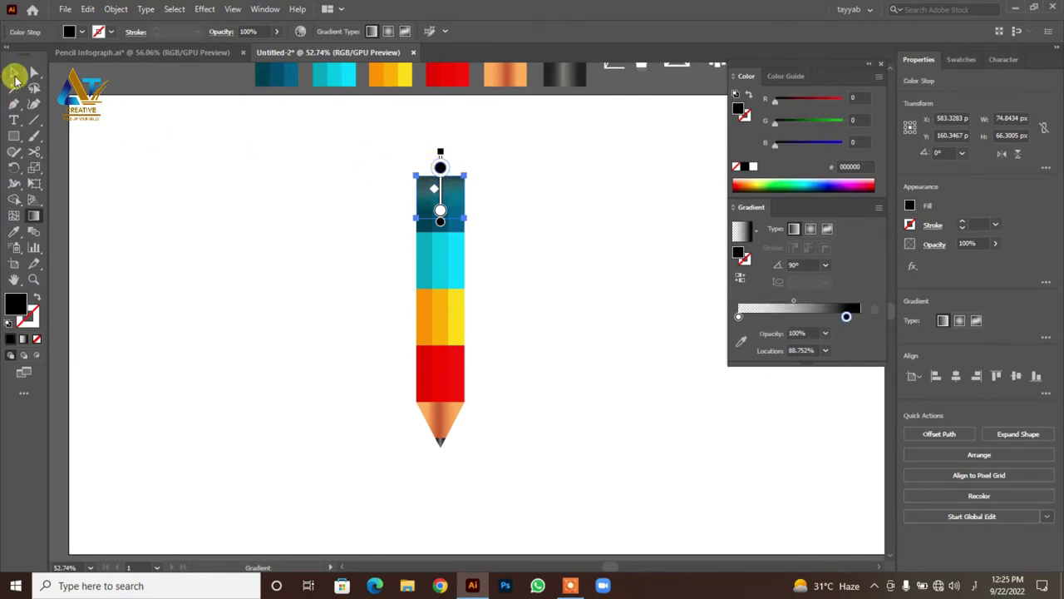
click(14, 73)
click(197, 163)
Shrink the gradient rectangle to a thin top strip and set its white stop to 0% opacity.
click(441, 218)
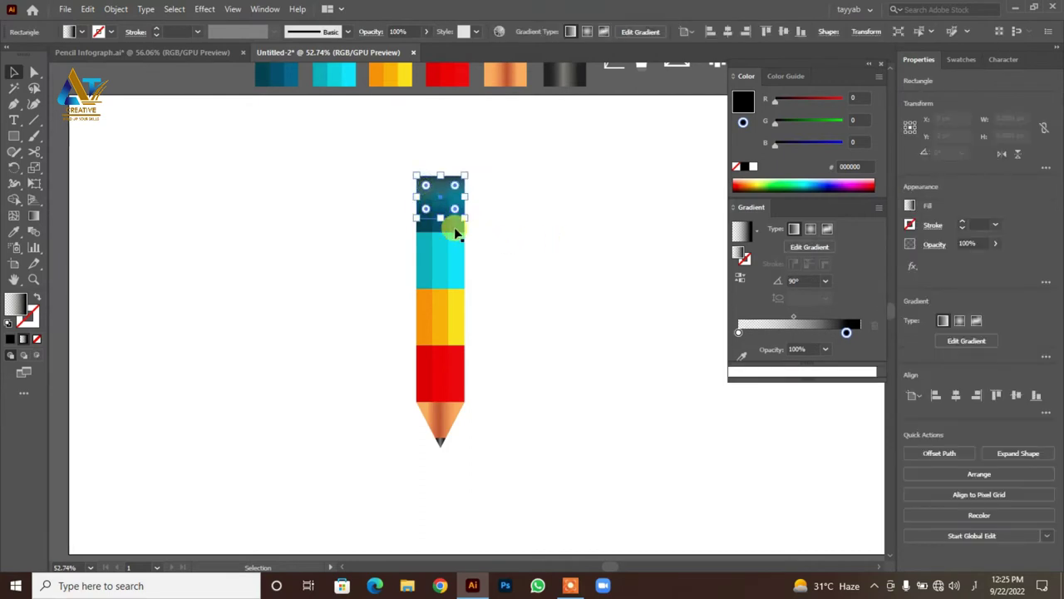
drag(440, 218, 446, 189)
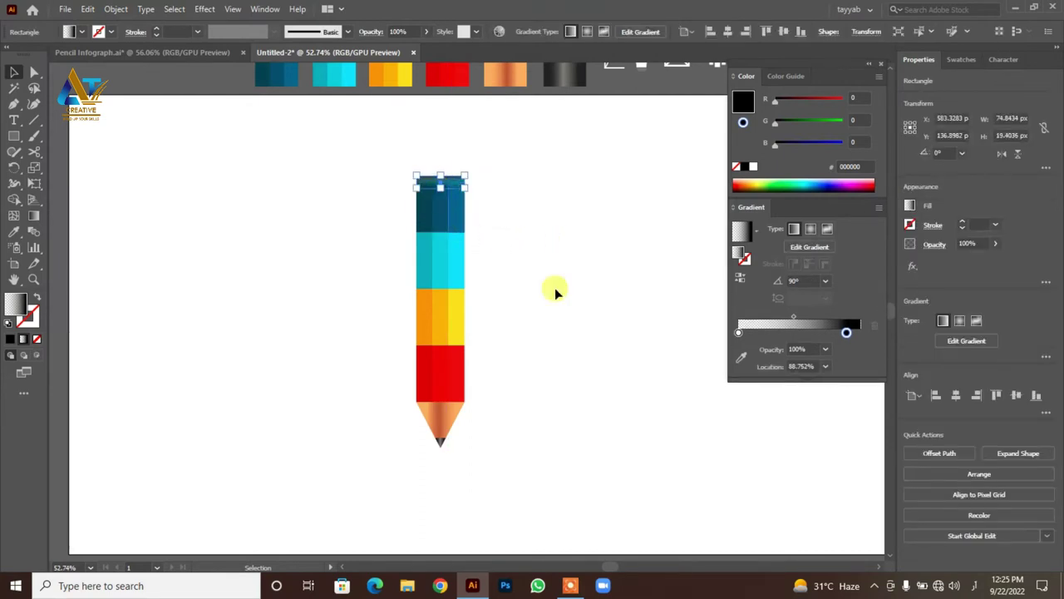
click(739, 332)
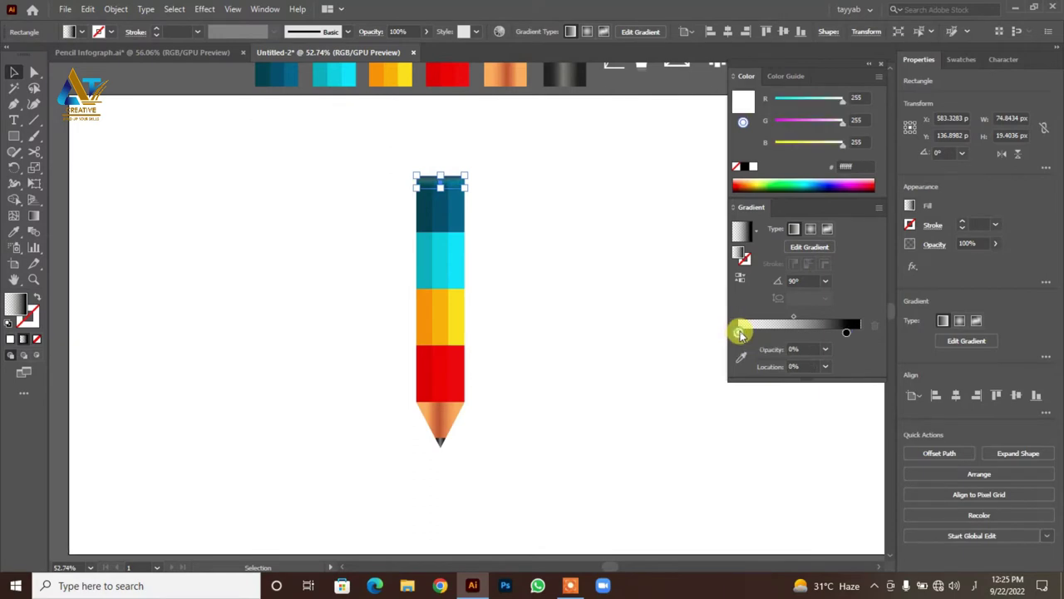
click(793, 320)
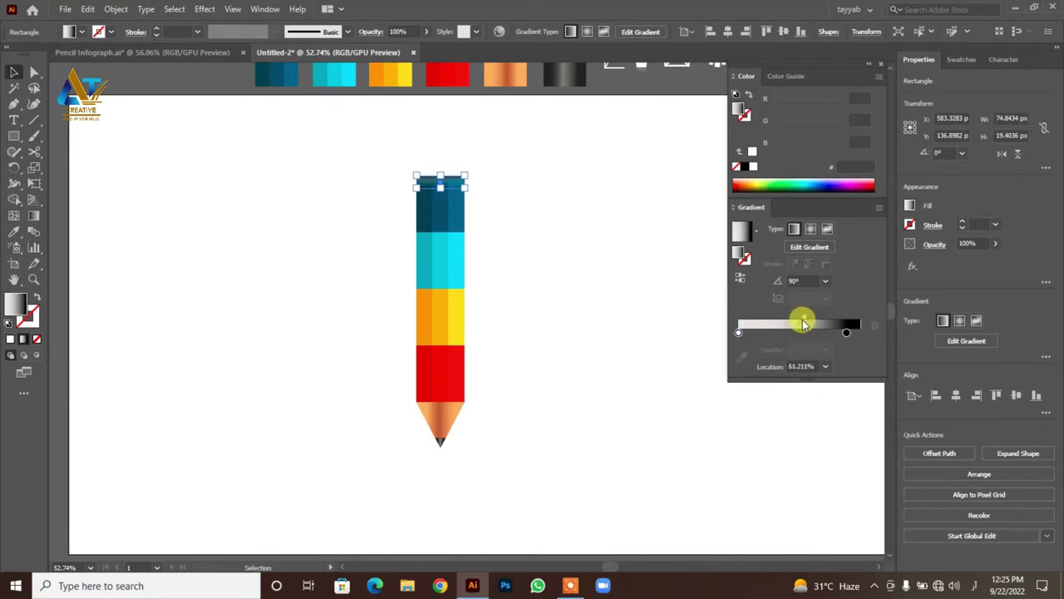
click(186, 215)
Alt-drag copies of the shading strip onto the blue–cyan, cyan–orange and orange–red joints.
mouse_move(452, 185)
mouse_down()
mouse_move(463, 263)
mouse_move(444, 247)
mouse_up()
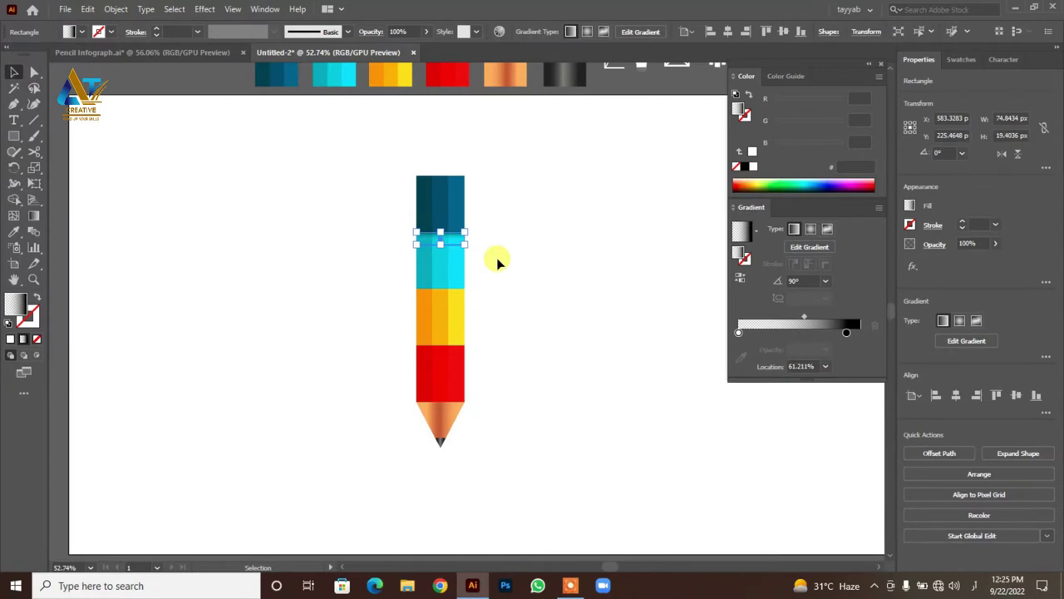
drag(438, 242, 437, 290)
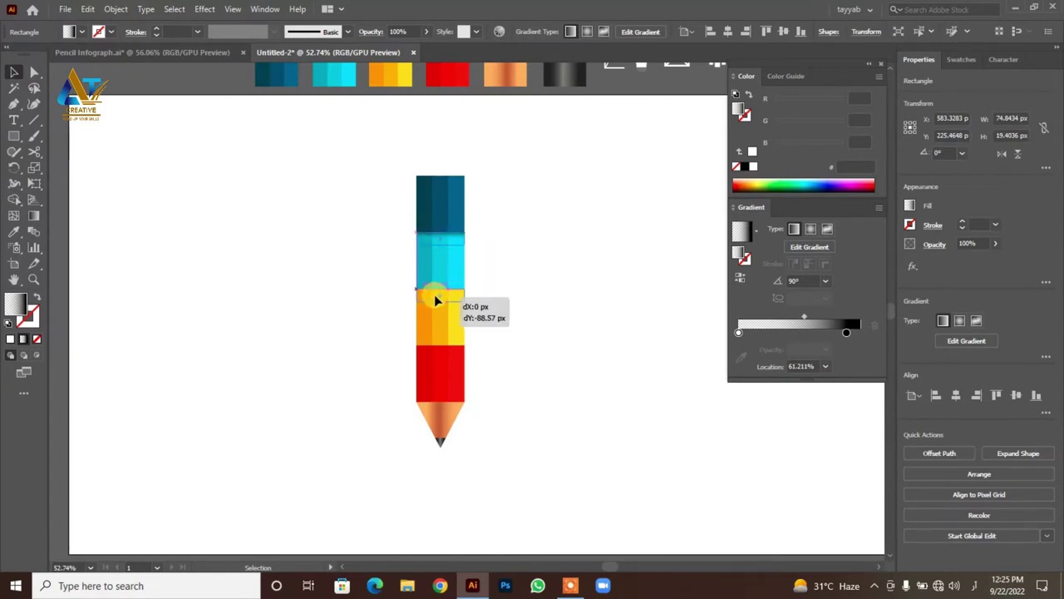
drag(437, 293, 434, 296)
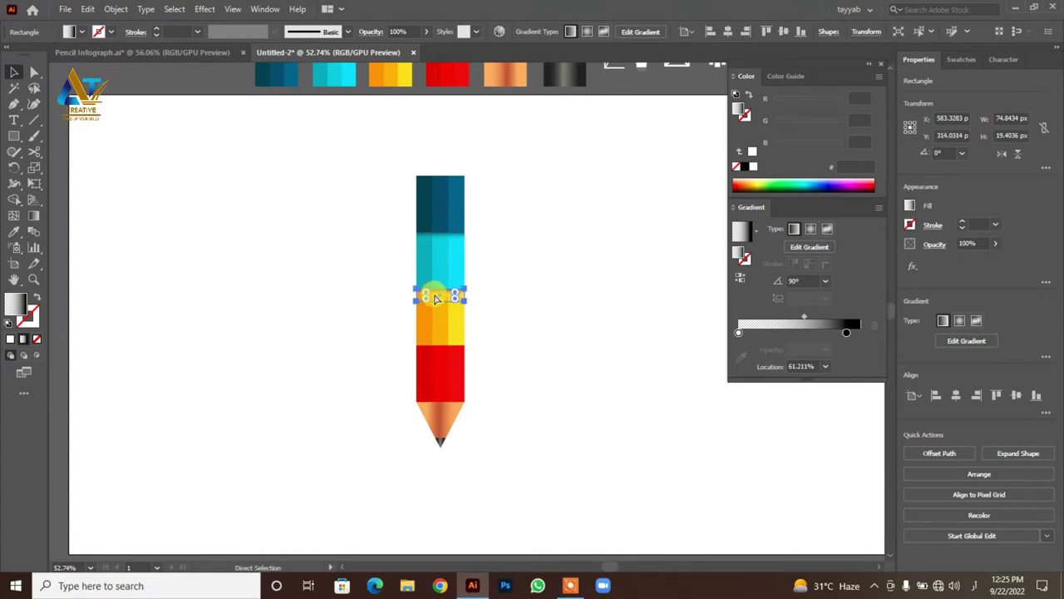
click(511, 273)
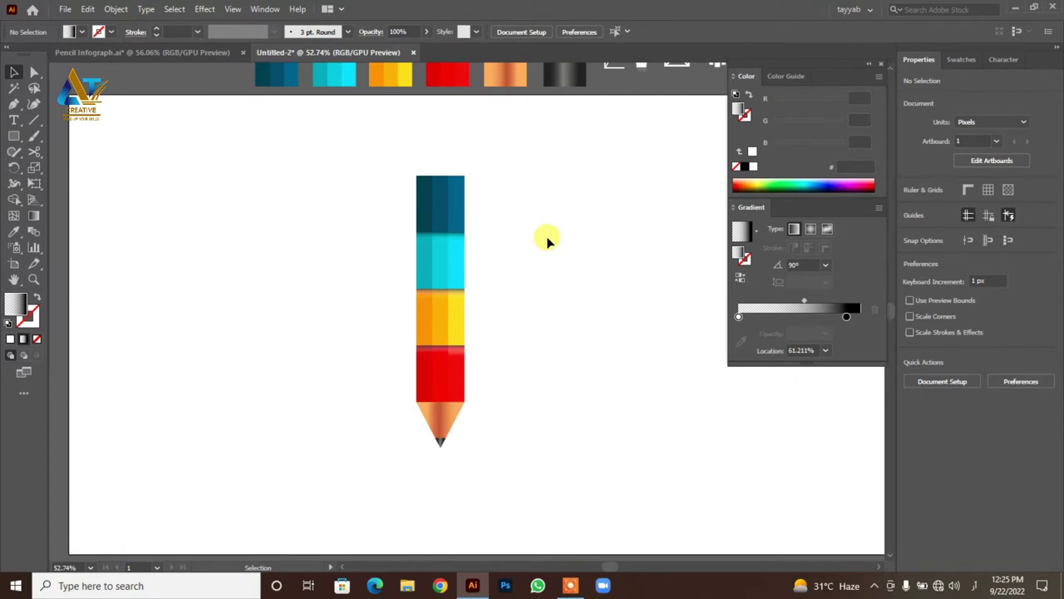
Rotate the pencil parts to 315°, group them, and centre the group at X 640, Y 360.
mouse_move(381, 163)
mouse_down()
mouse_move(548, 323)
mouse_move(537, 466)
mouse_up()
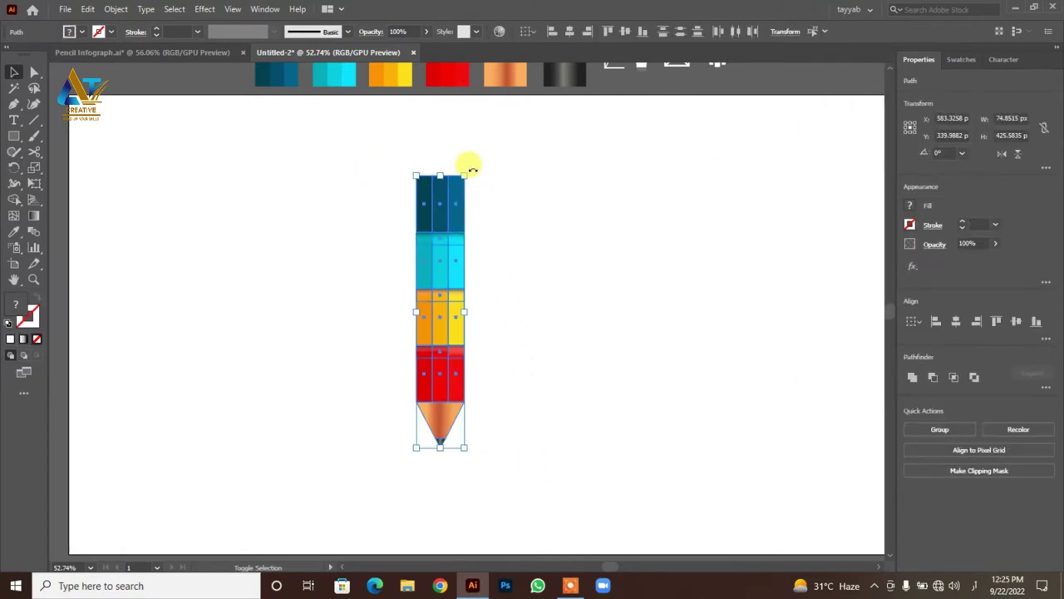
drag(472, 170, 563, 234)
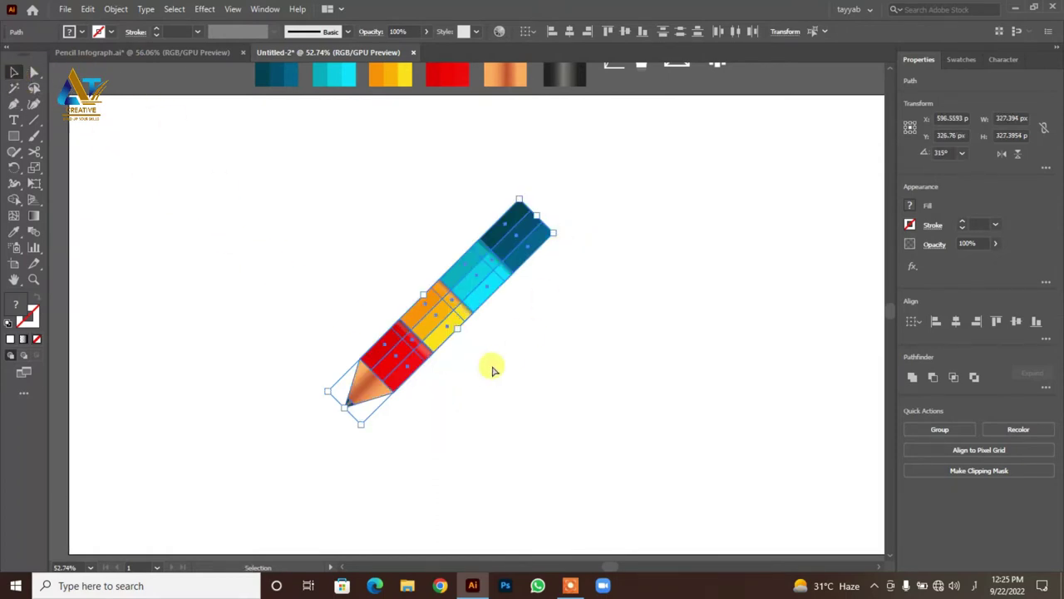
key(ctrl+g)
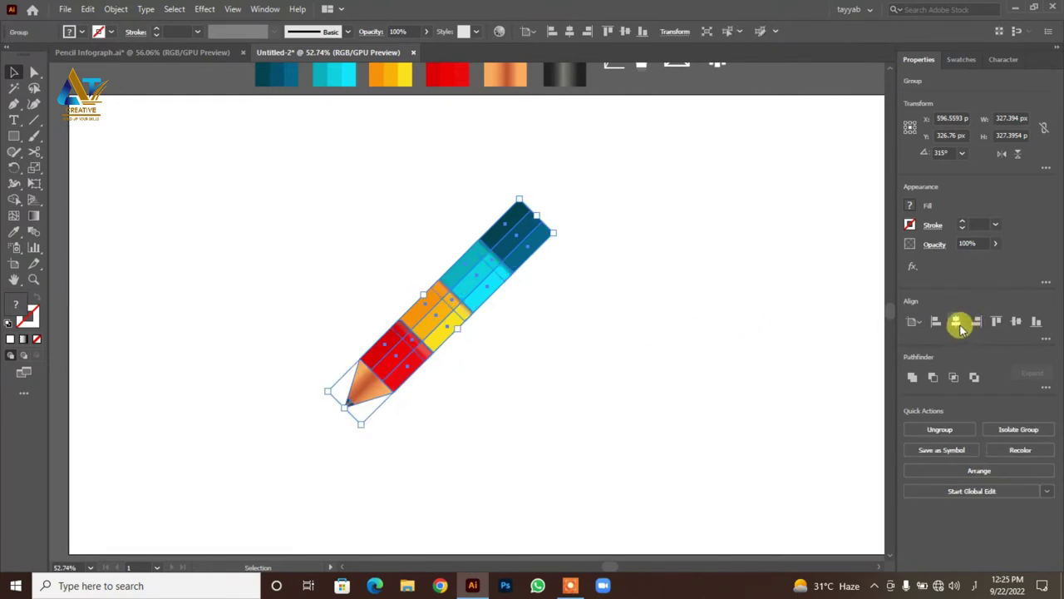
click(958, 323)
click(1013, 324)
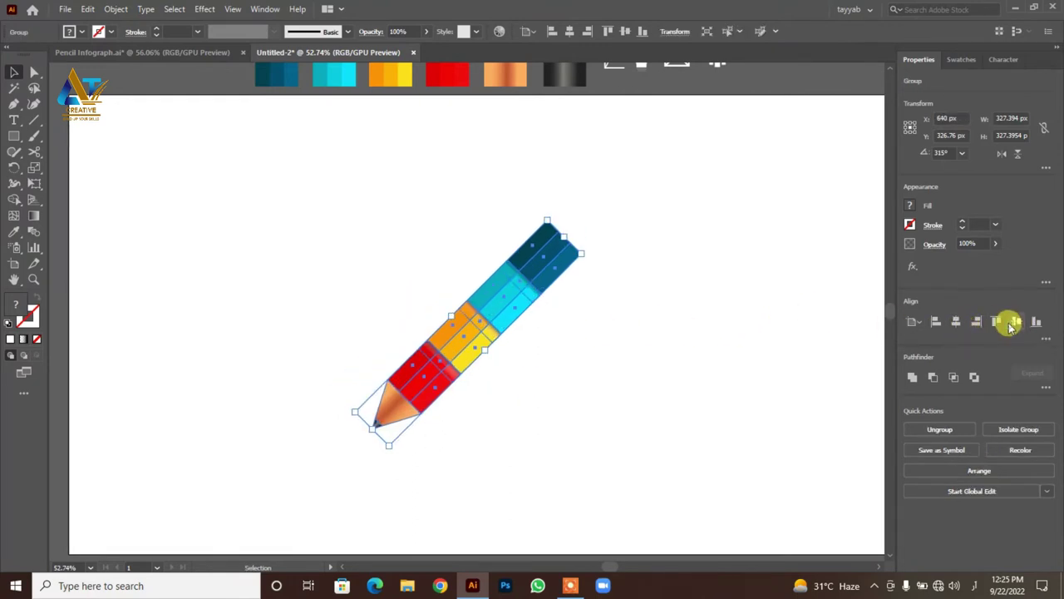
click(27, 80)
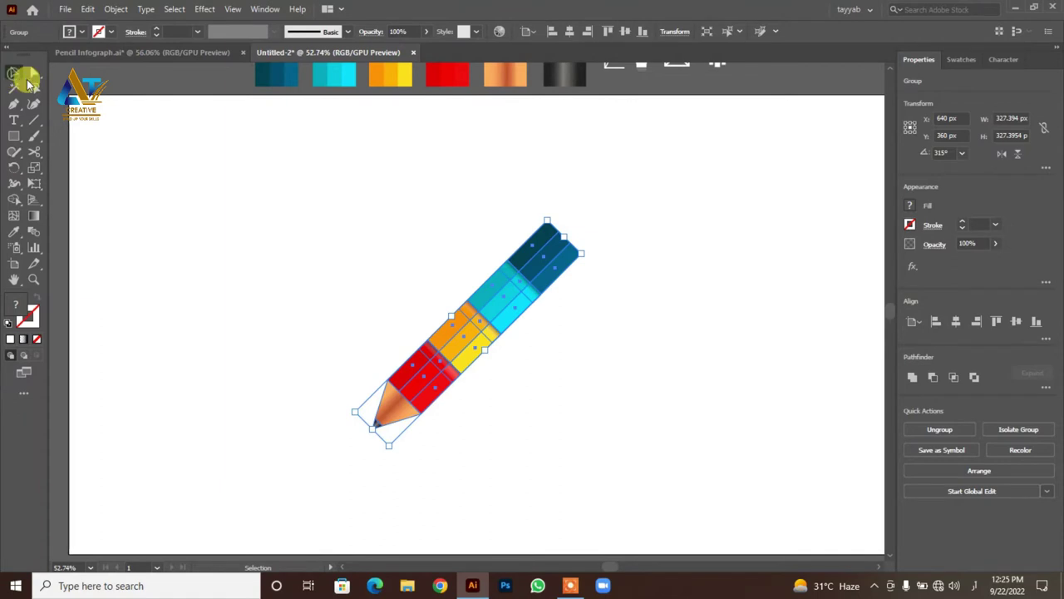
click(205, 136)
click(14, 135)
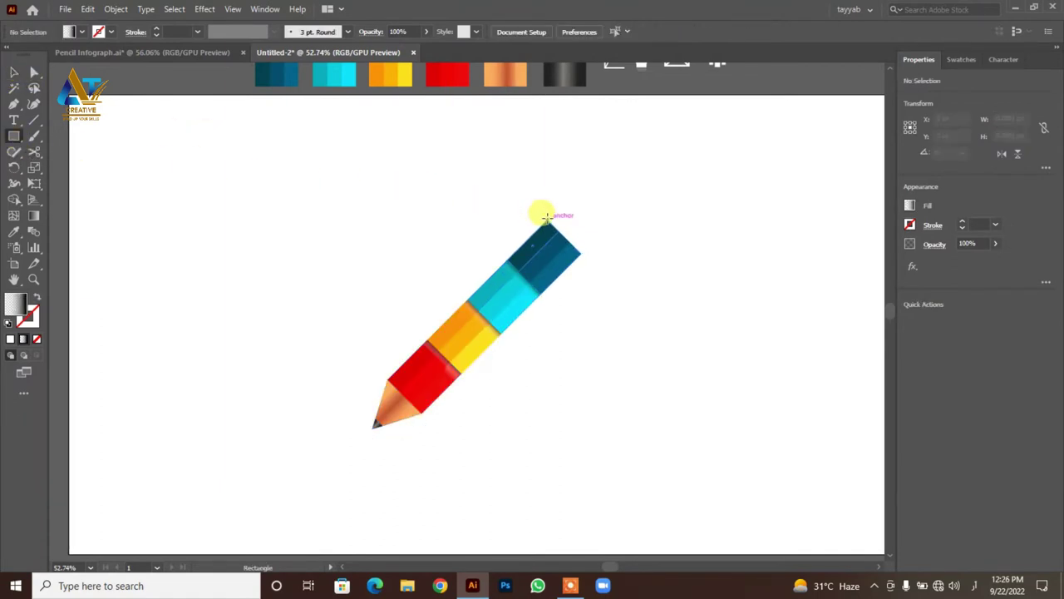
Draw a 197.58 × 61.81 px rectangle left from the pencil's top, solid-filled with its dark teal.
drag(545, 218, 419, 258)
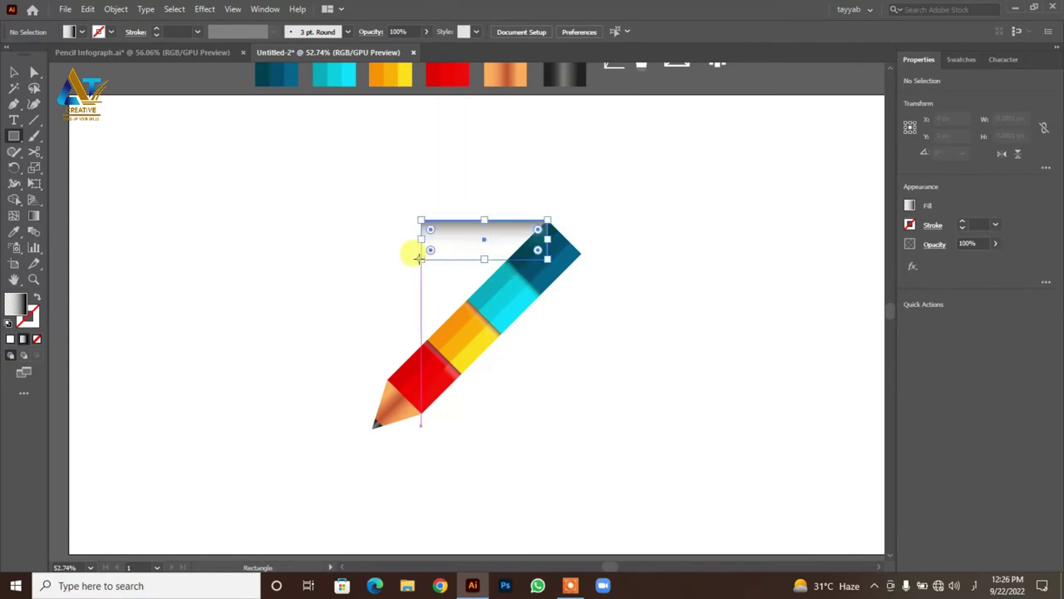
click(10, 339)
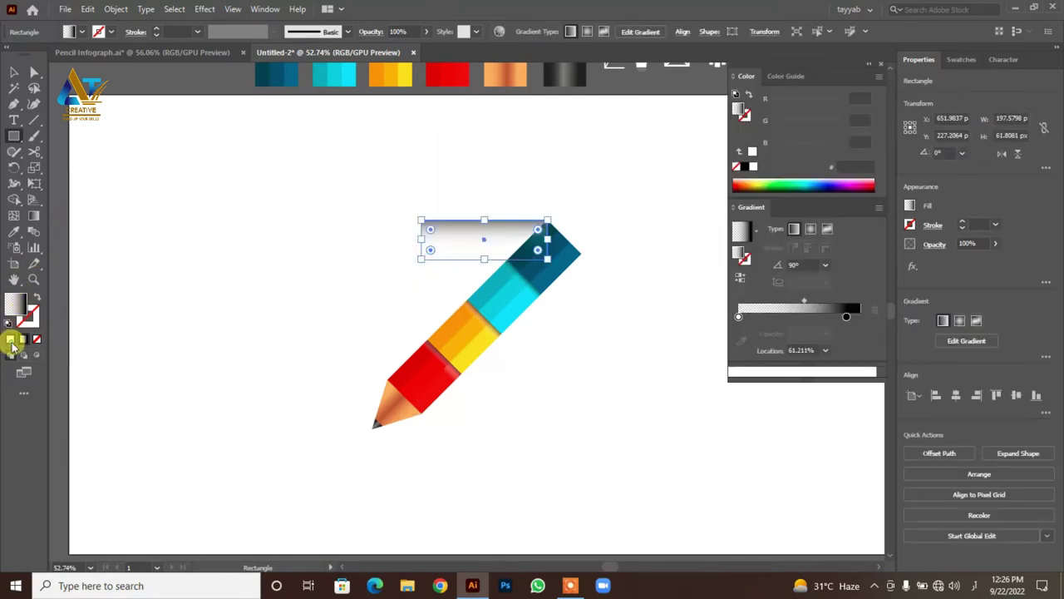
click(14, 231)
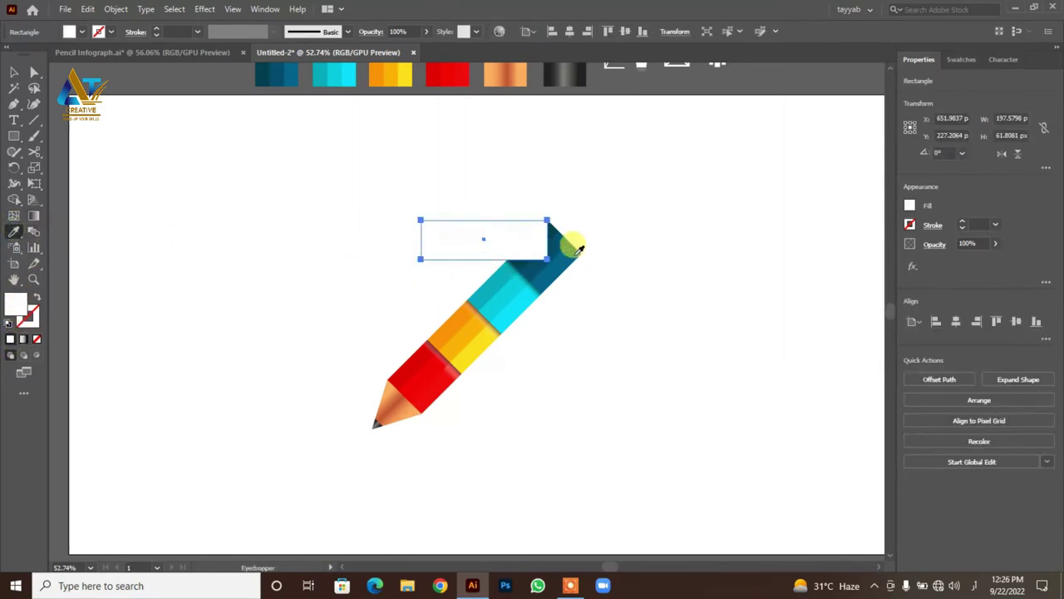
click(557, 238)
click(14, 73)
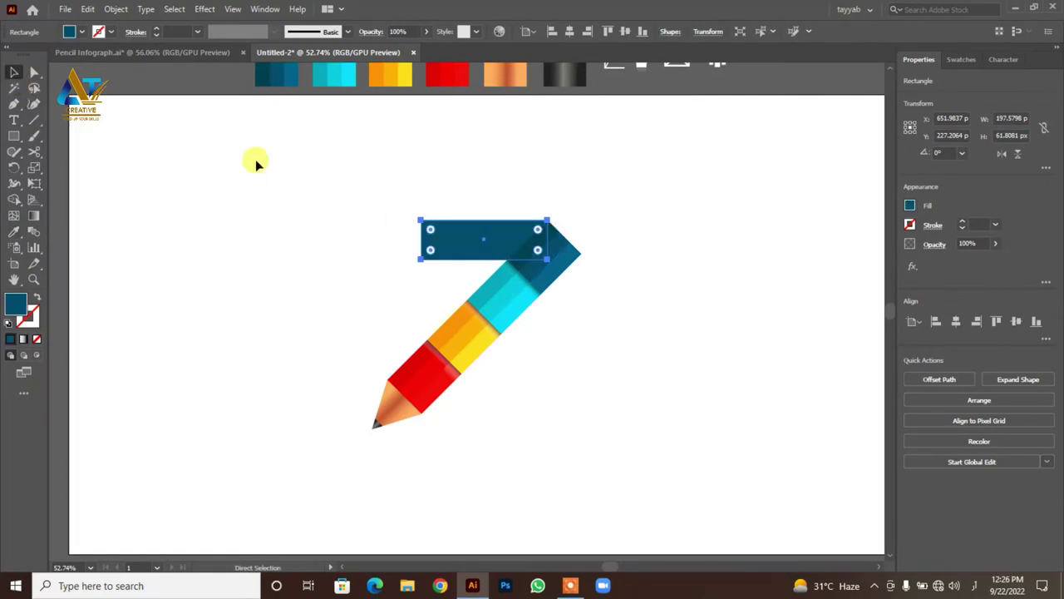
click(14, 104)
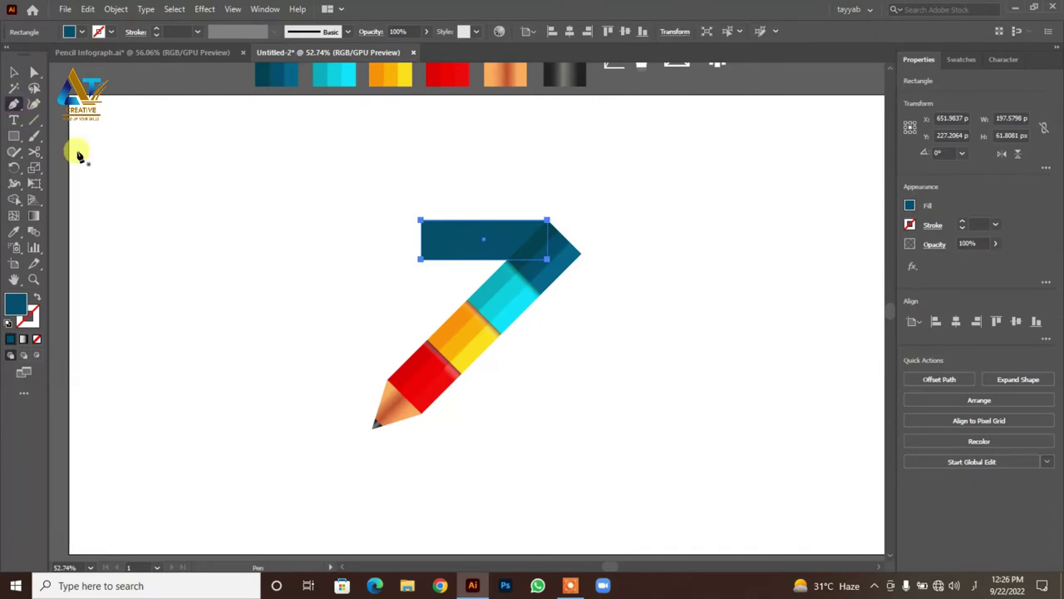
Add a midpoint on the teal banner's left edge and pull it out into a pointed tip.
click(421, 241)
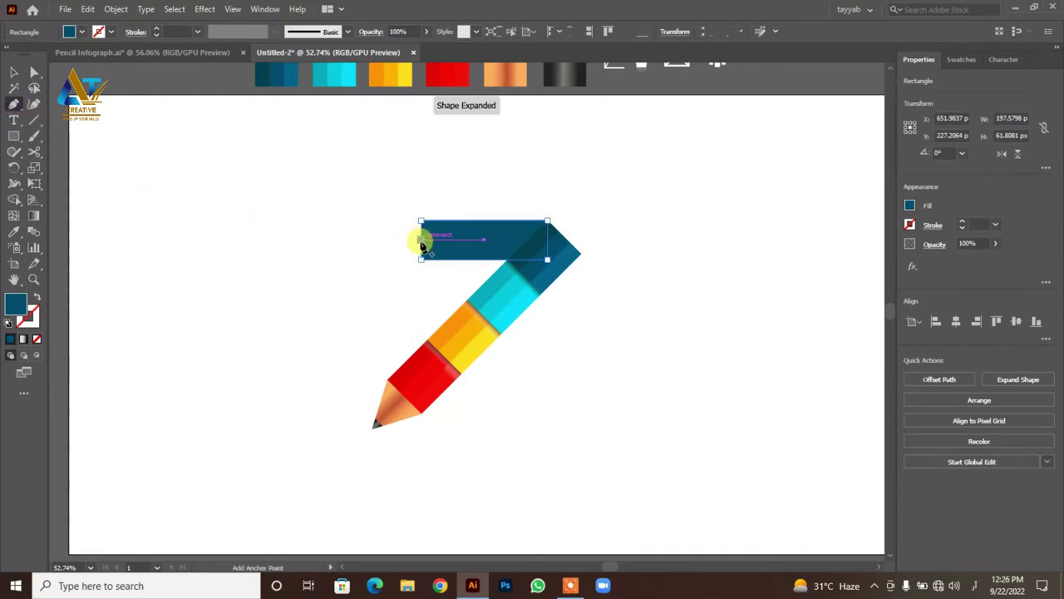
click(36, 75)
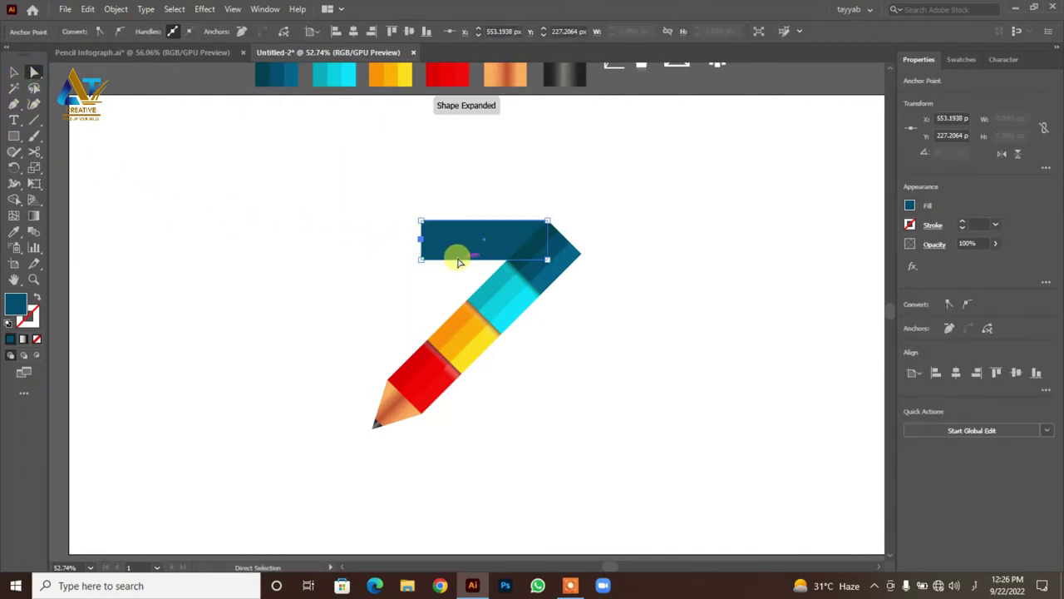
click(421, 242)
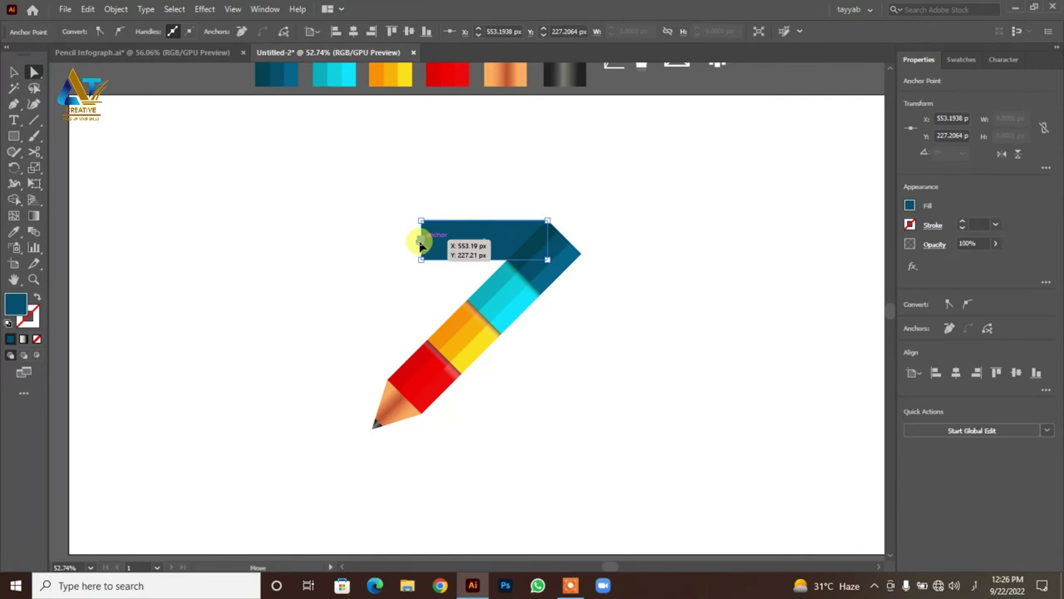
drag(422, 245, 404, 243)
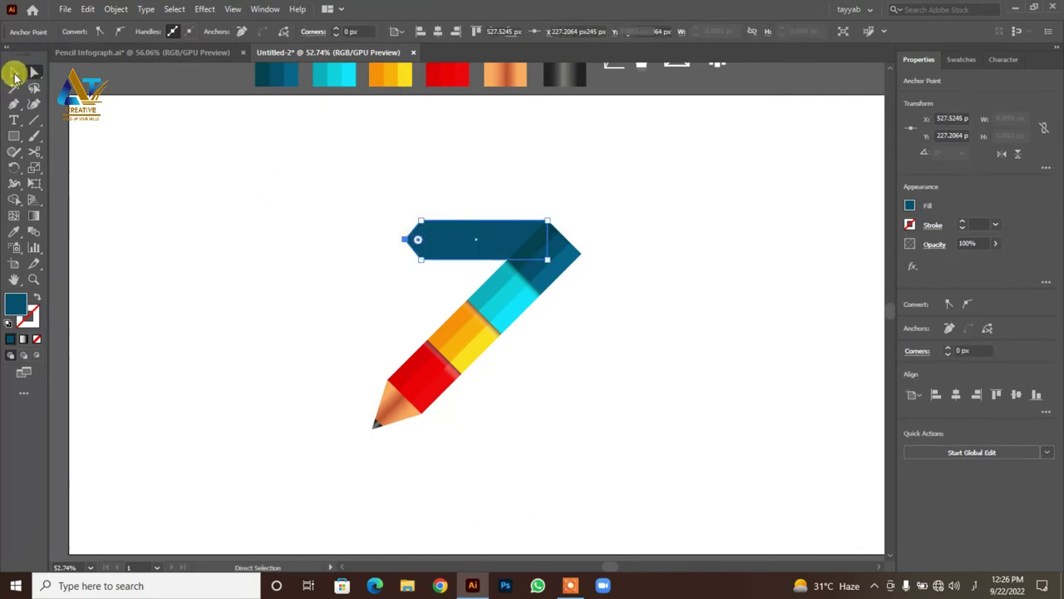
click(14, 72)
click(108, 121)
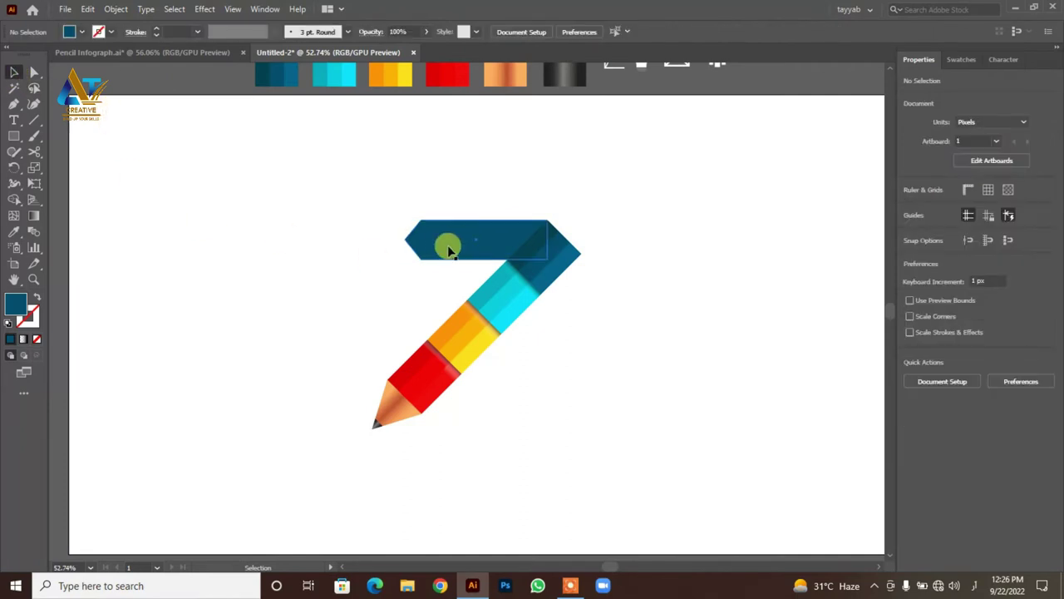
Duplicate the banner below the first and resize the copy to about 260 px wide.
drag(475, 239, 477, 252)
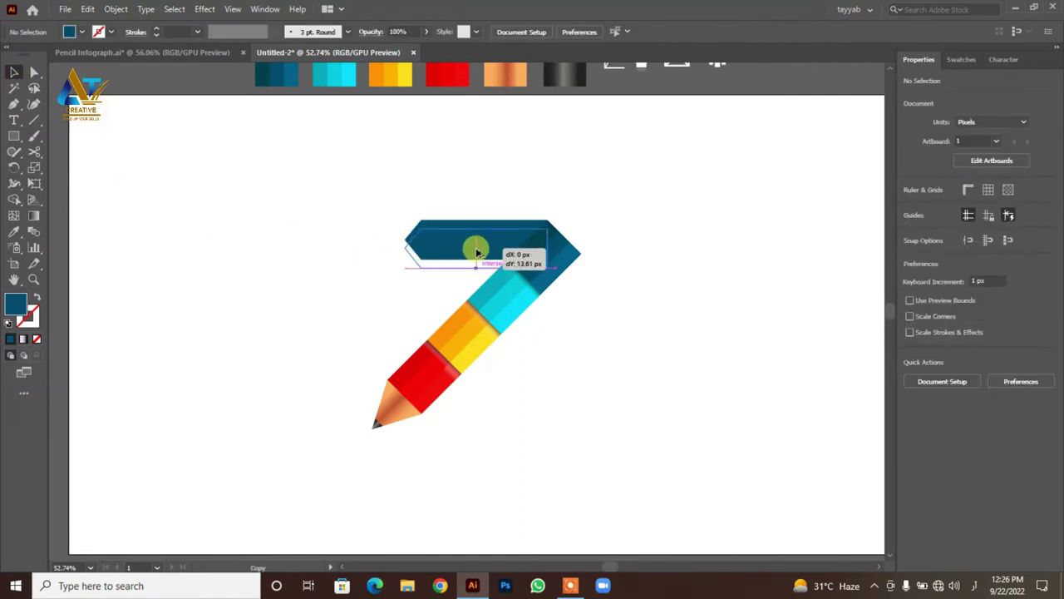
mouse_move(476, 251)
mouse_down()
mouse_move(472, 285)
mouse_move(529, 279)
mouse_up()
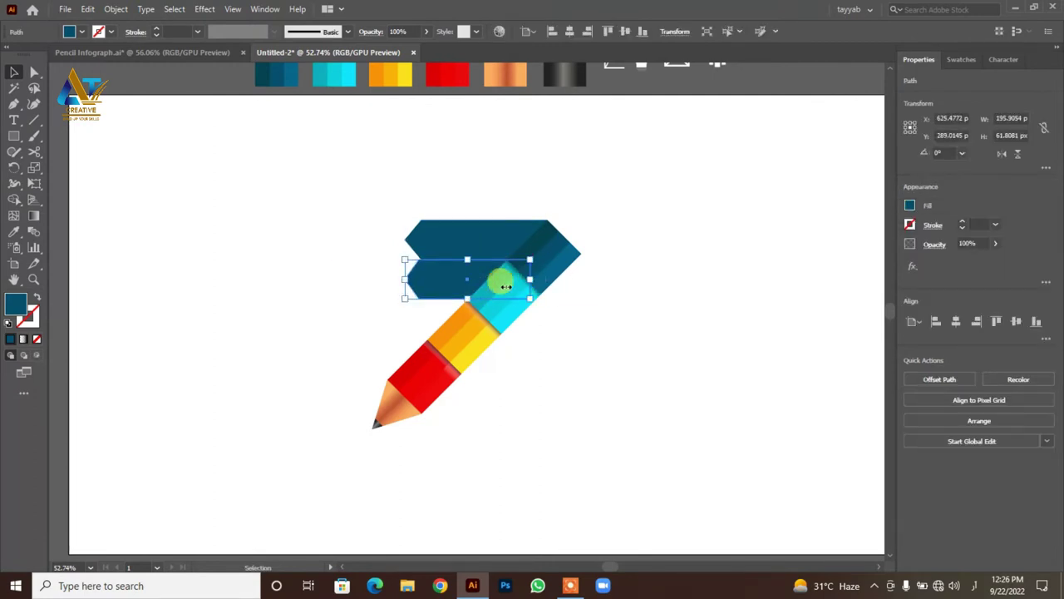
drag(404, 279, 359, 280)
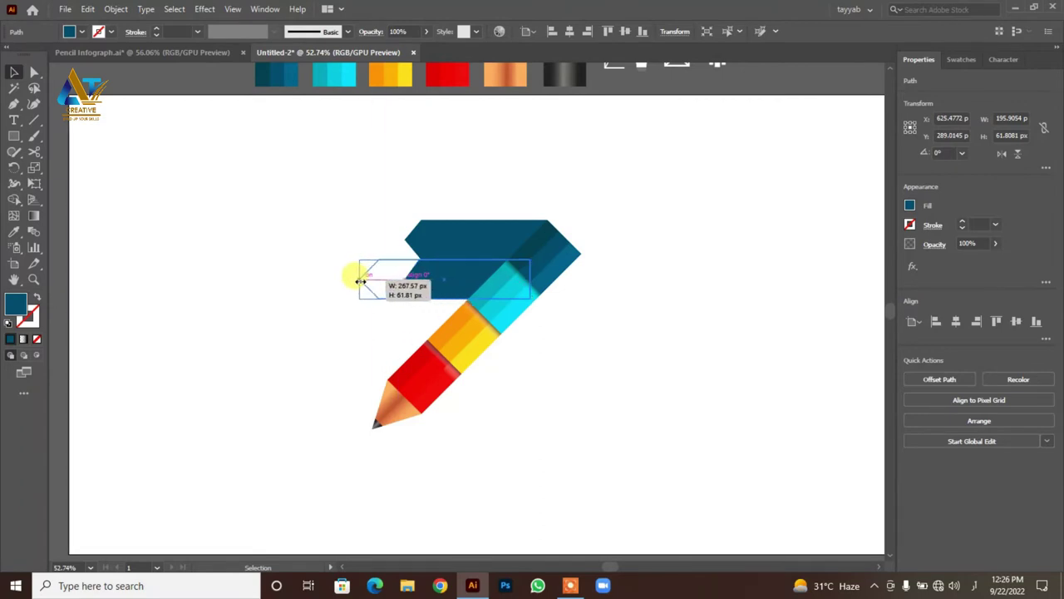
drag(360, 280, 363, 279)
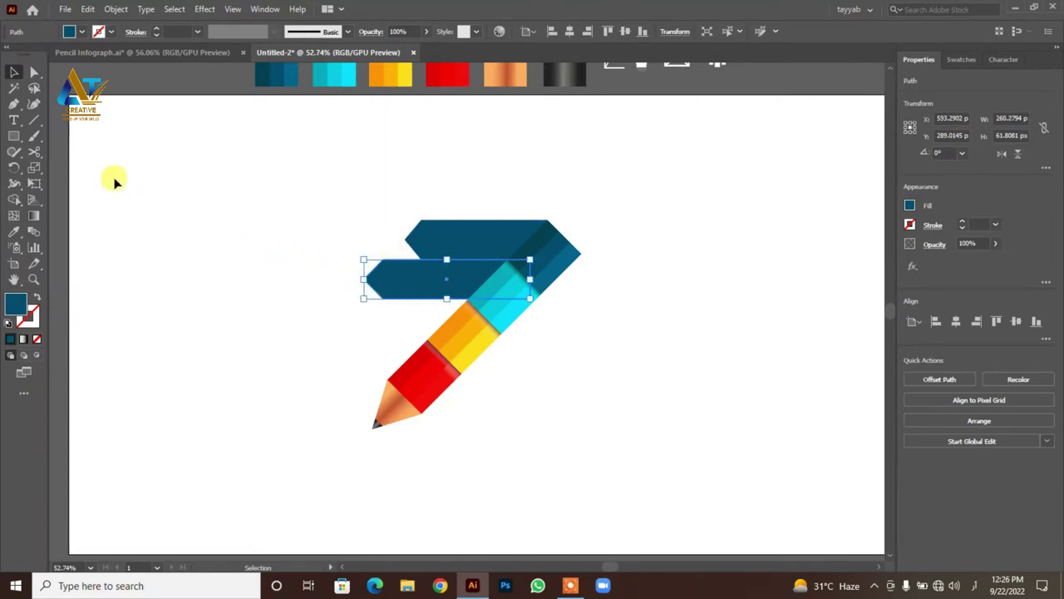
Eyedrop the pencil's cyan onto the lower banner, then ungroup the pencil and drag out its highlight strip.
click(13, 231)
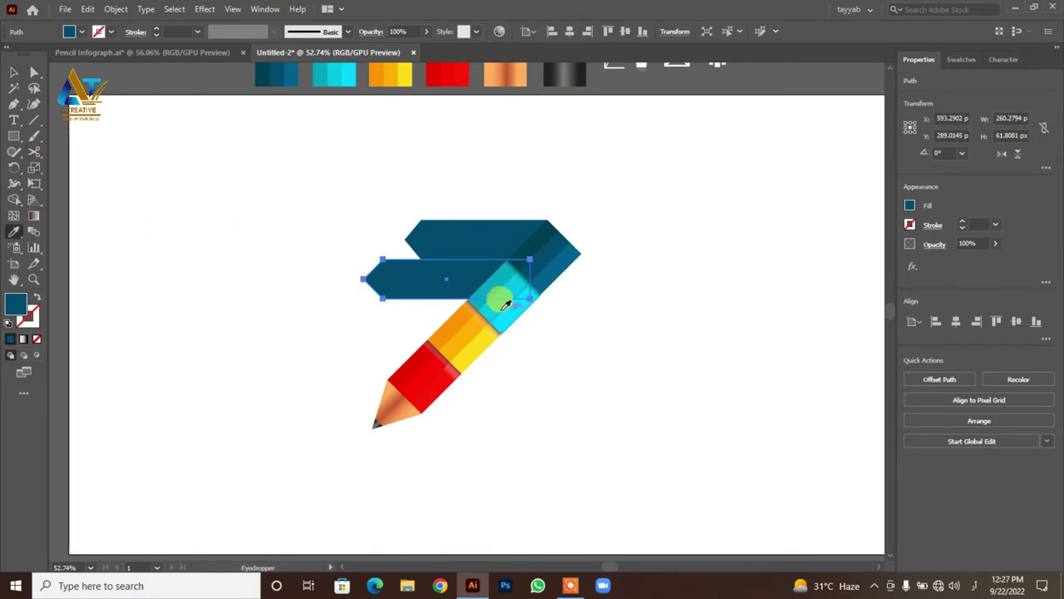
click(505, 305)
click(15, 74)
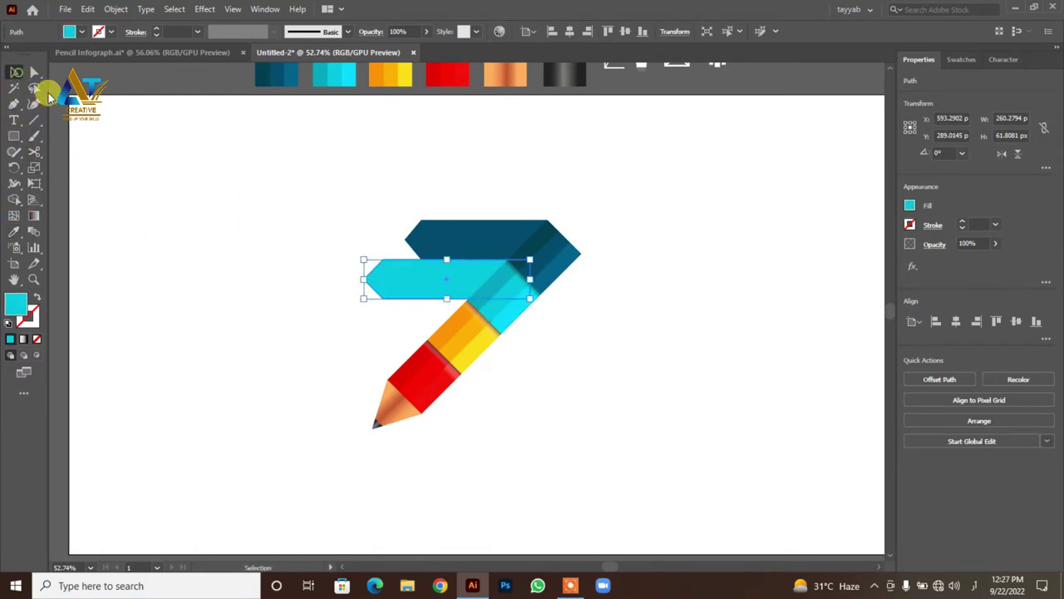
click(510, 275)
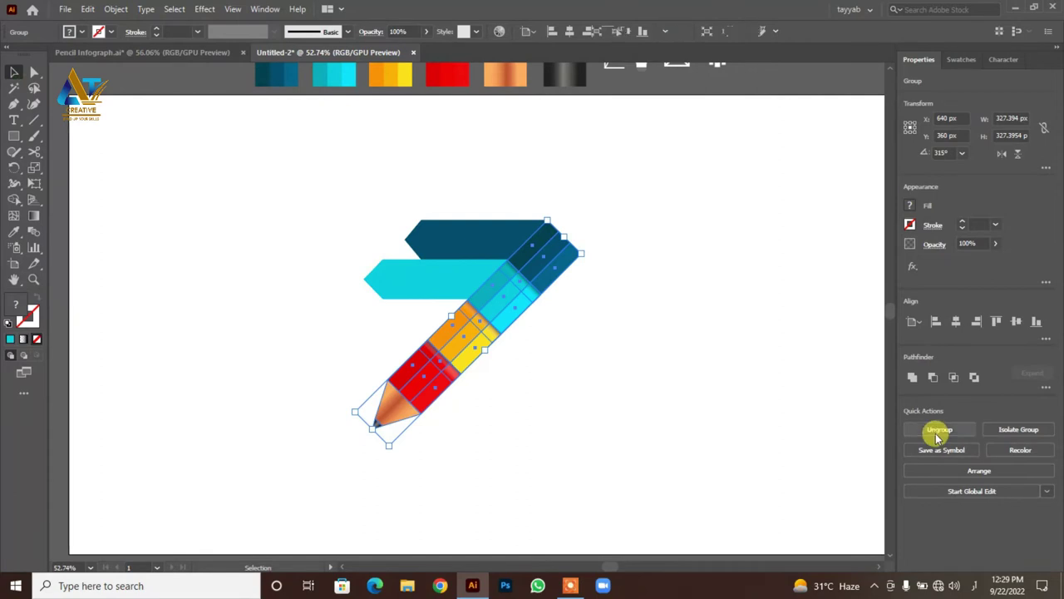
click(941, 429)
click(574, 361)
click(517, 275)
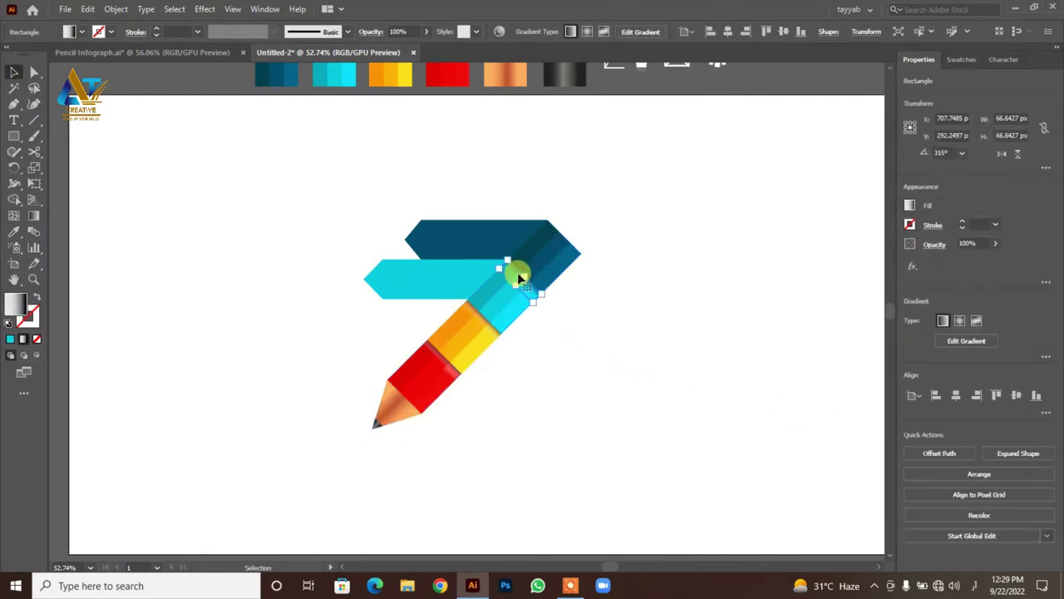
mouse_move(517, 278)
mouse_down()
mouse_move(322, 198)
mouse_move(332, 206)
mouse_move(340, 186)
mouse_up()
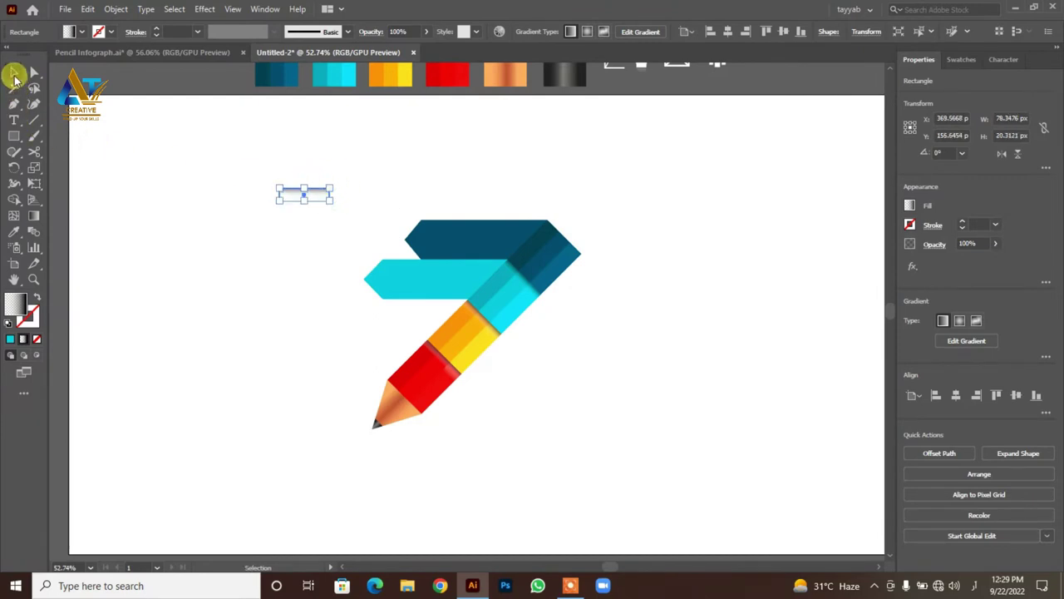
Widen the highlight strip, fit it along the dark banner's top edge, and slant its left corner.
drag(331, 200, 434, 199)
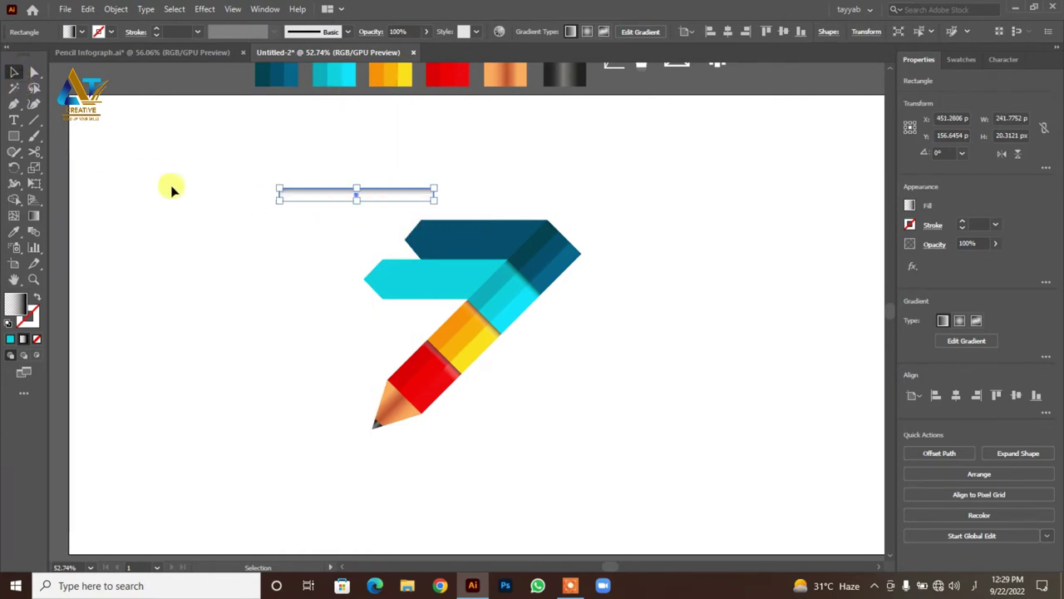
click(170, 185)
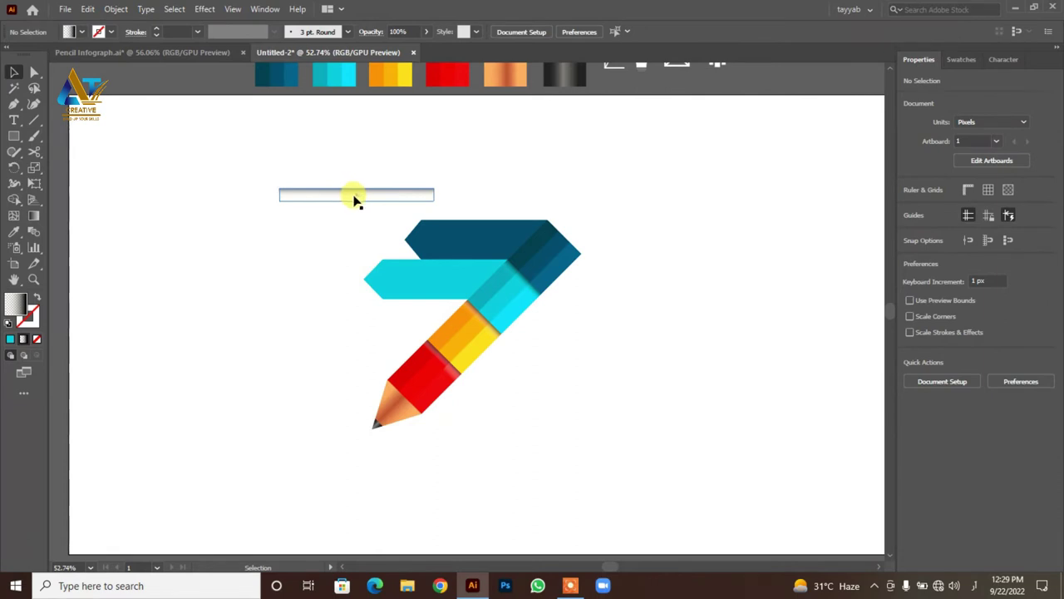
mouse_move(354, 199)
mouse_down()
mouse_move(479, 233)
mouse_move(503, 221)
mouse_move(496, 231)
mouse_move(606, 252)
mouse_move(731, 318)
mouse_up()
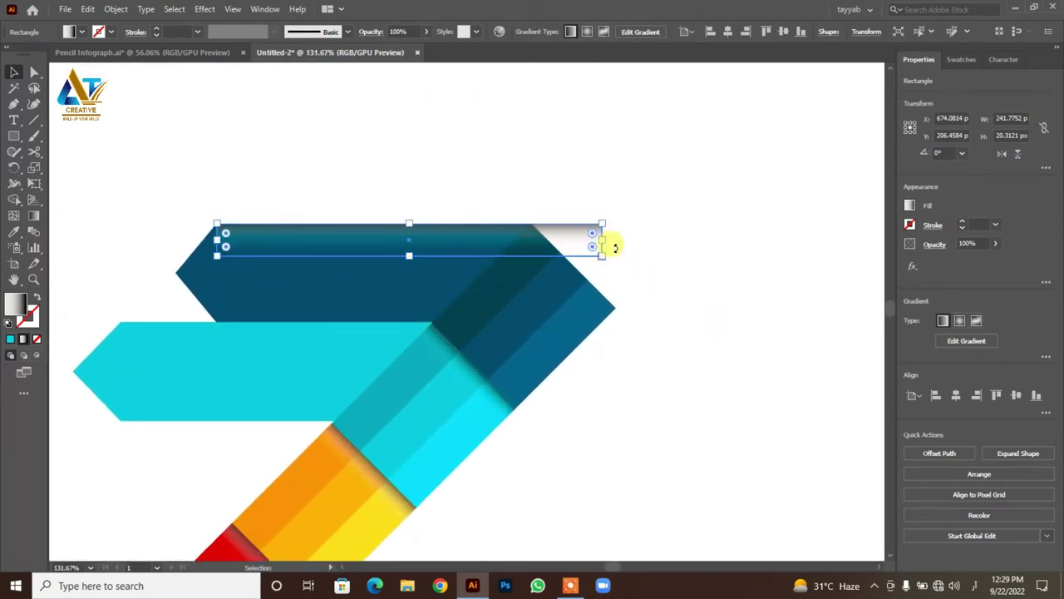
drag(605, 241, 532, 244)
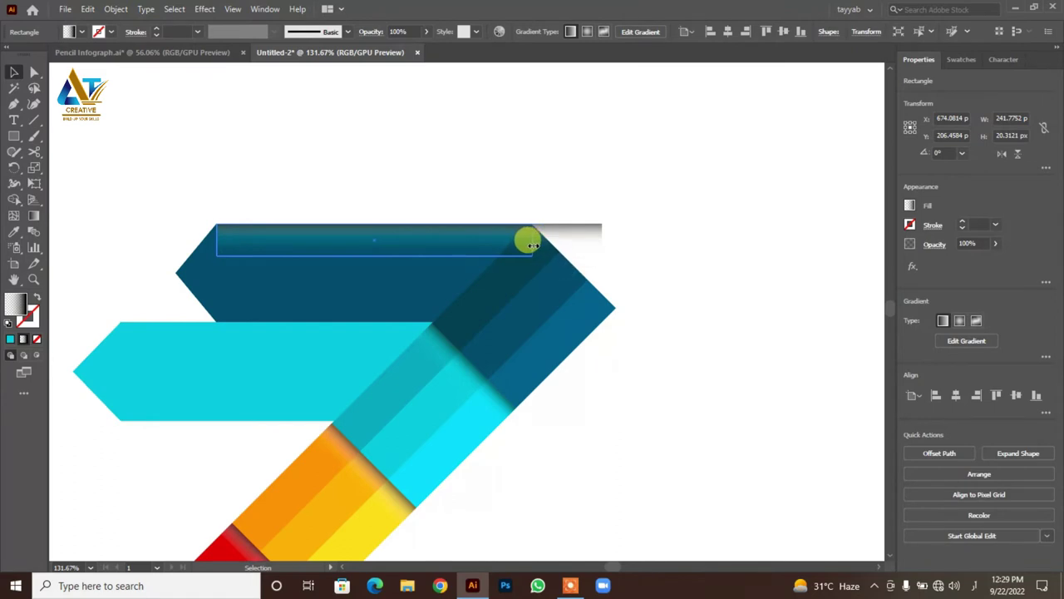
key(a)
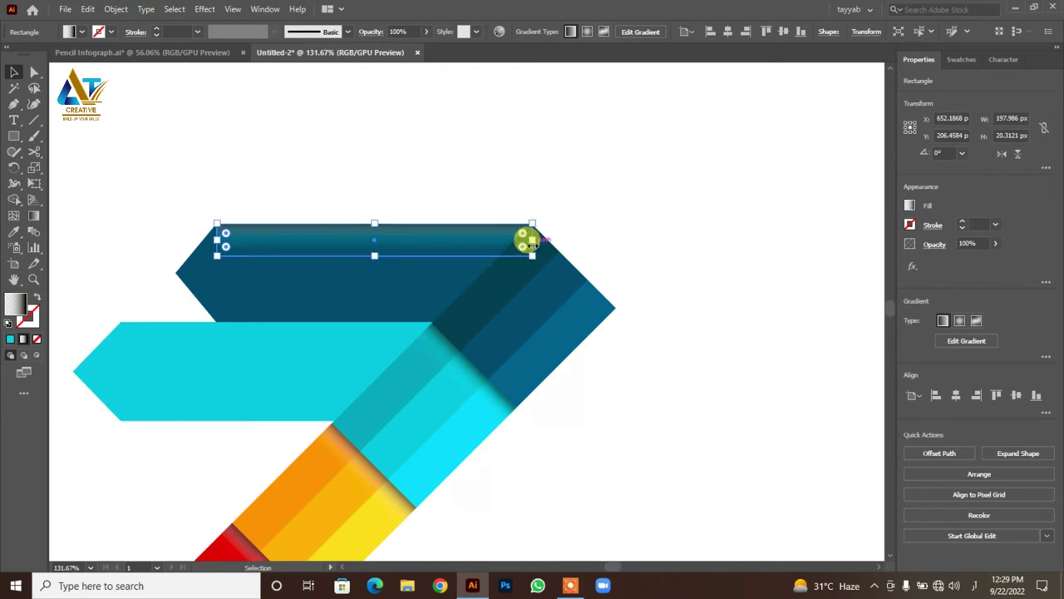
key(v)
click(33, 74)
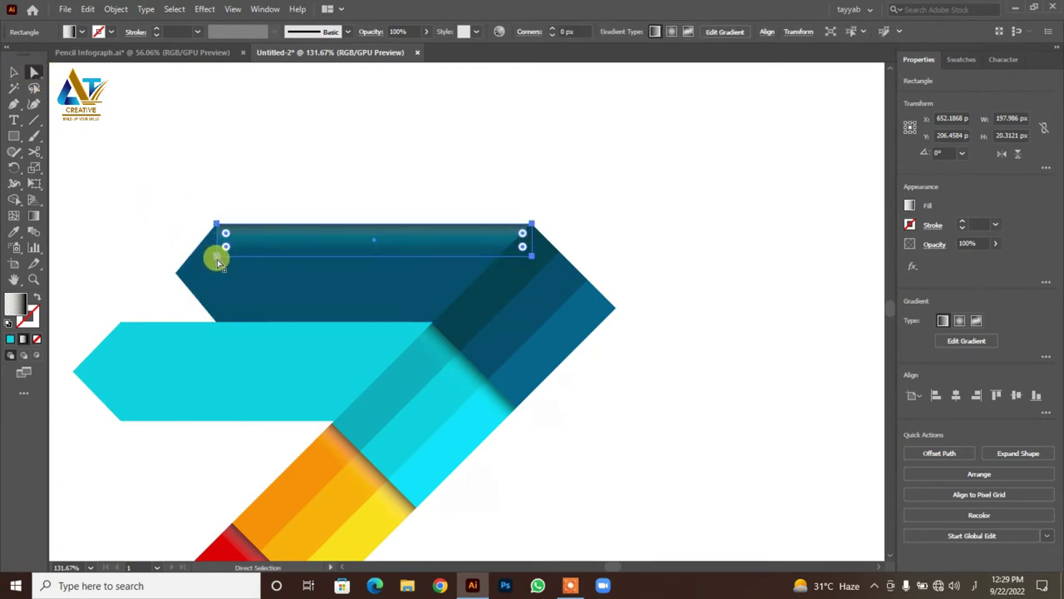
drag(213, 257, 197, 256)
Copy the highlight strip down onto the top of the cyan banner.
click(13, 73)
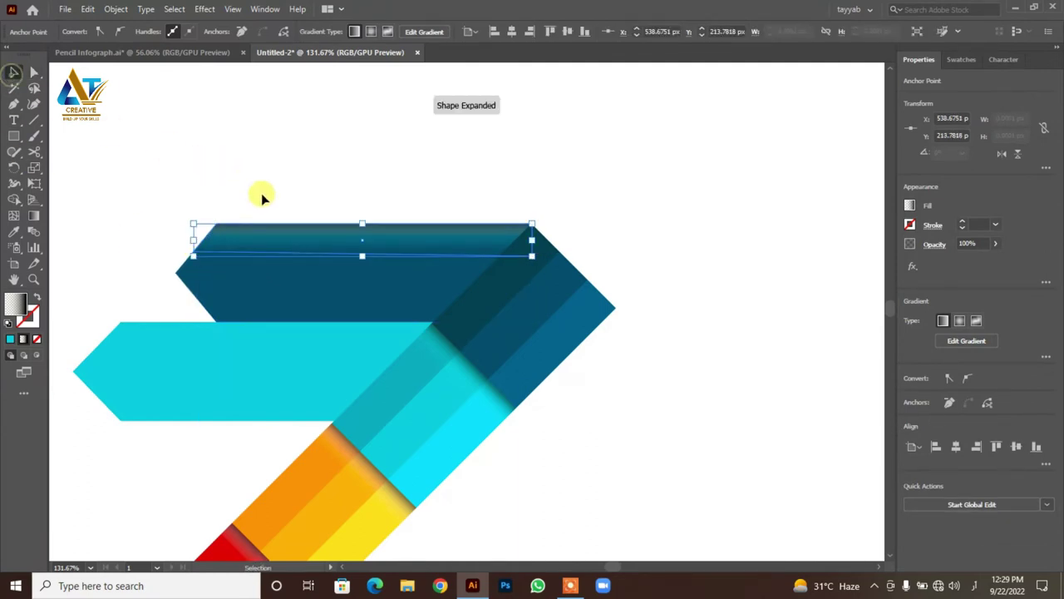
mouse_move(326, 244)
mouse_down()
mouse_move(428, 164)
mouse_move(446, 131)
mouse_up()
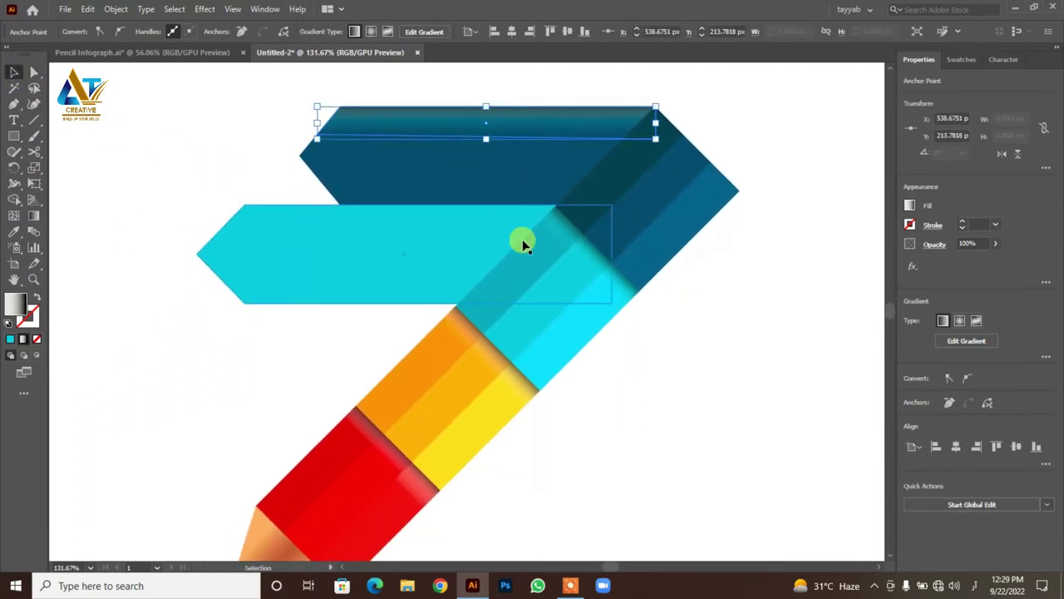
drag(553, 285, 439, 249)
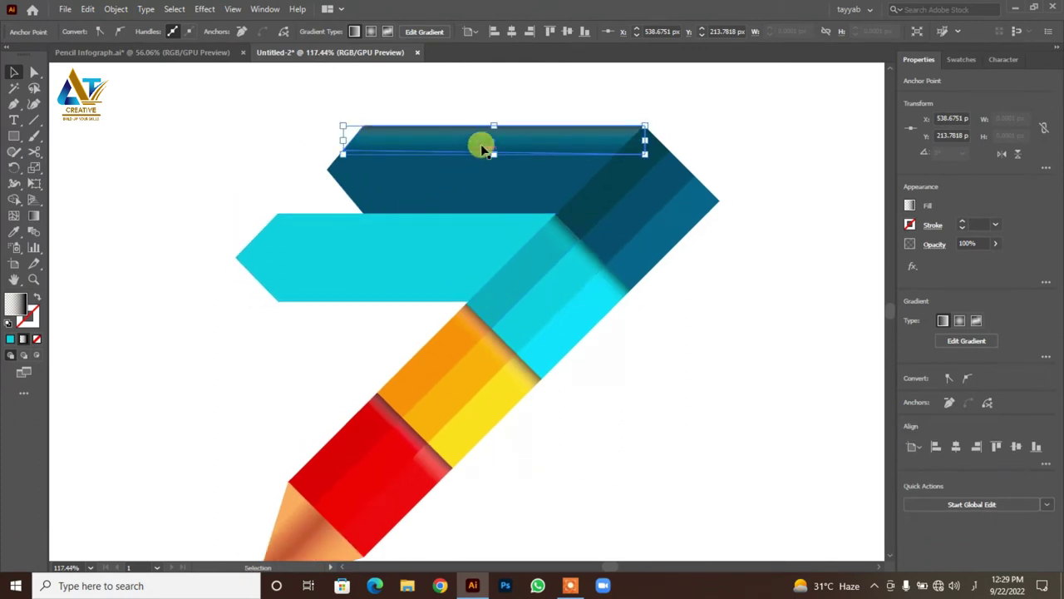
mouse_move(482, 142)
mouse_down()
mouse_move(490, 154)
mouse_move(417, 236)
mouse_move(408, 230)
mouse_up()
Bring the cyan banner's highlight strip to the front.
key(a)
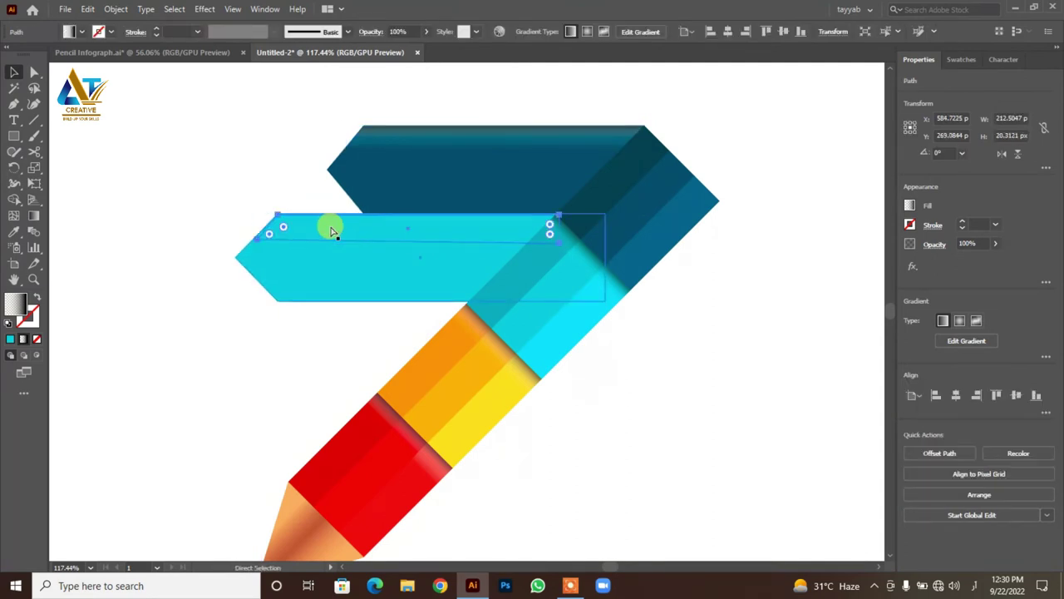
key(period)
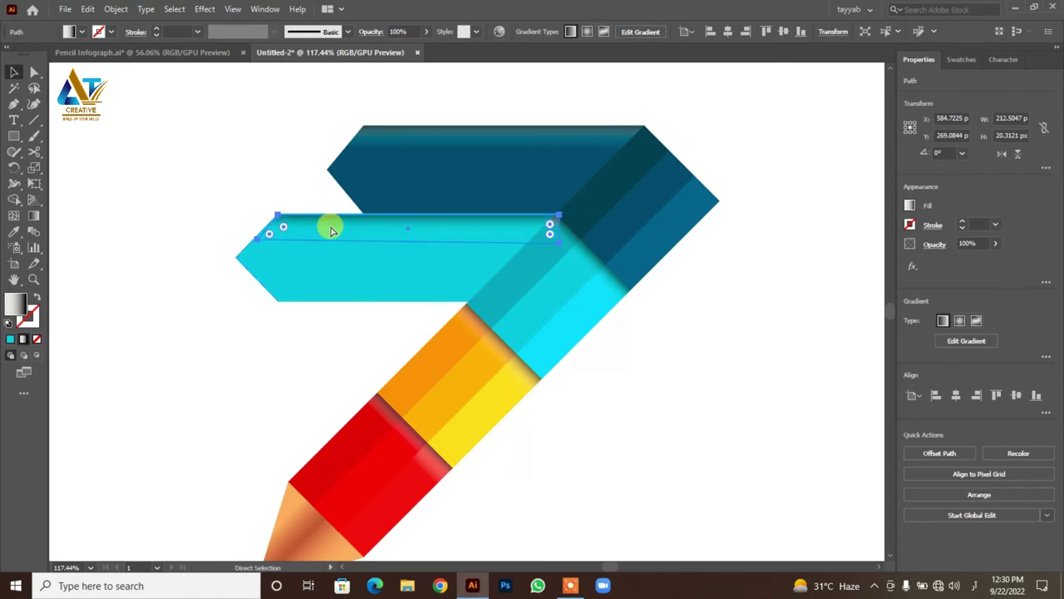
click(34, 72)
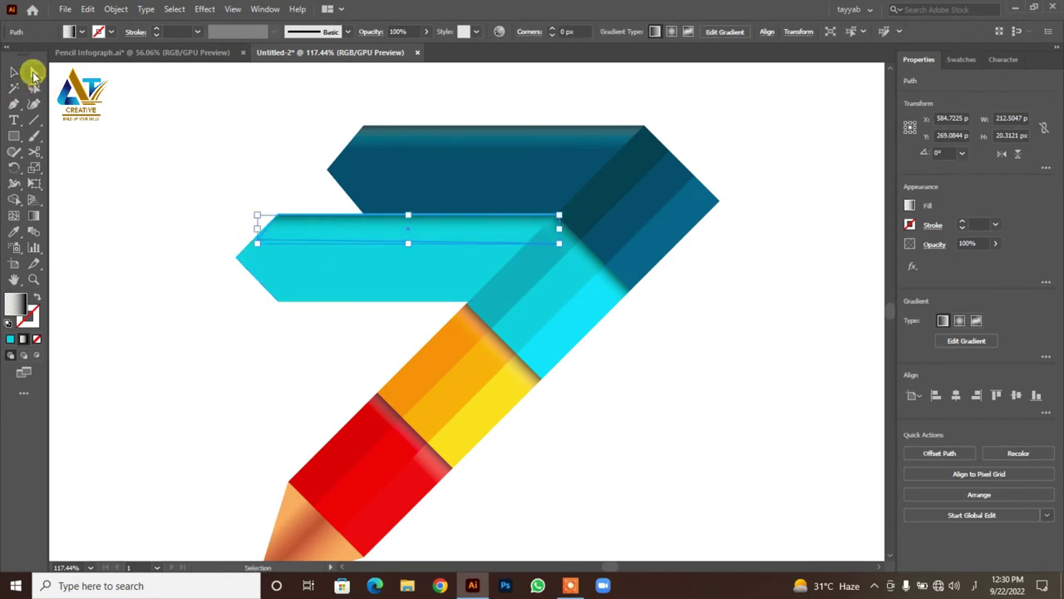
scroll(302, 280, up, 1)
scroll(349, 304, up, 1)
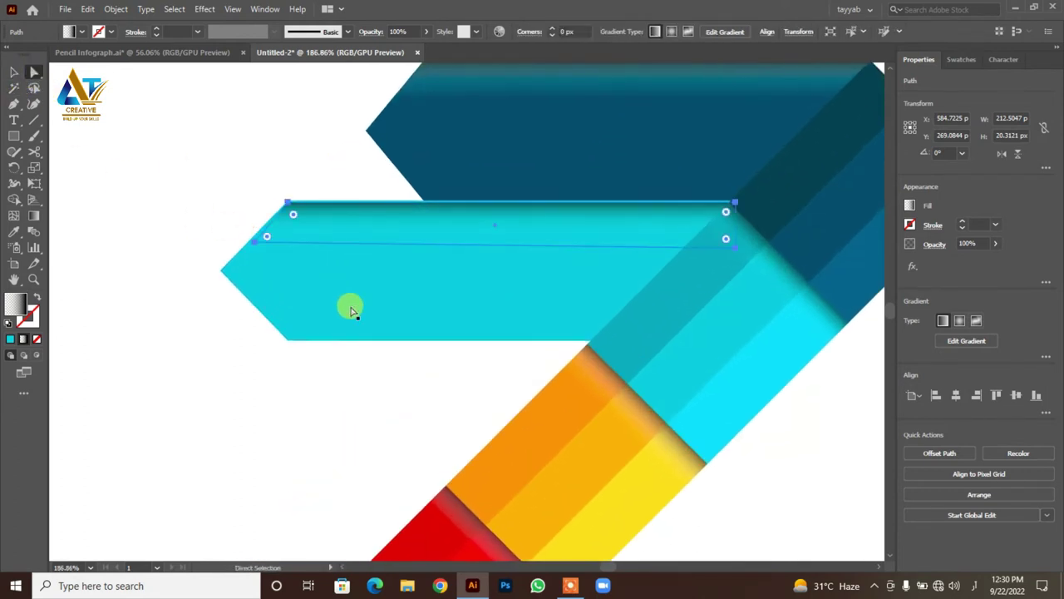
scroll(300, 221, up, 1)
Fit the strip's left and top-right corners to the banner's slanted end and top edge.
drag(301, 220, 255, 245)
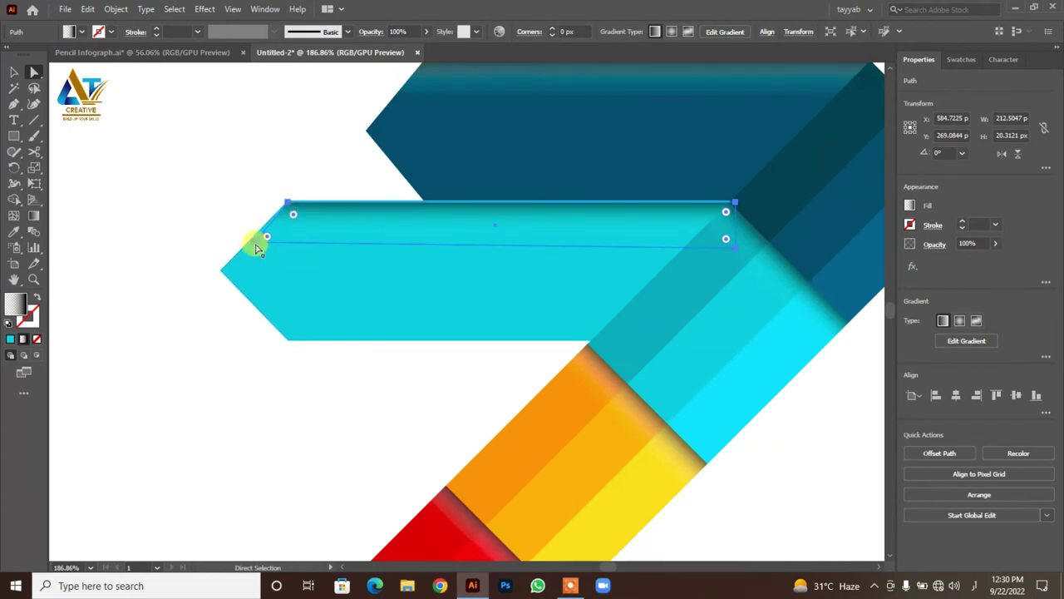
drag(255, 245, 249, 241)
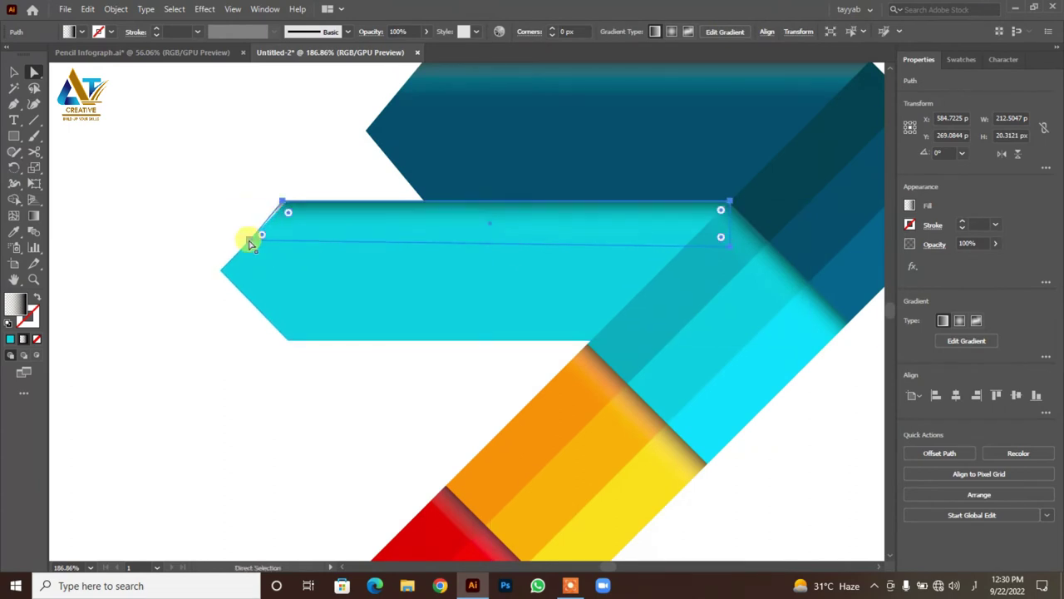
mouse_move(284, 203)
mouse_down()
mouse_move(293, 216)
mouse_move(286, 201)
mouse_up()
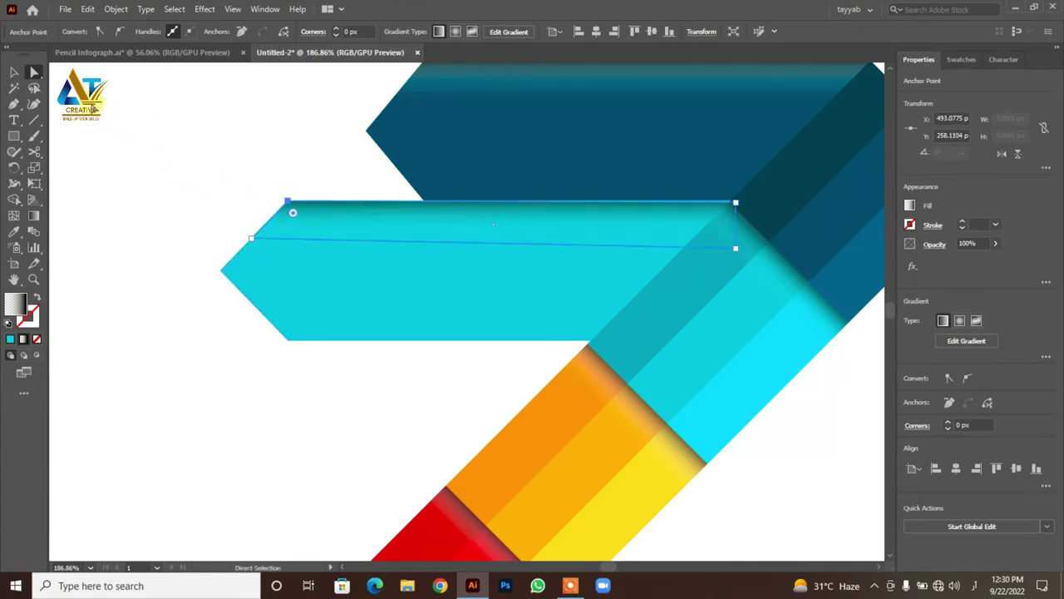
drag(736, 202, 740, 202)
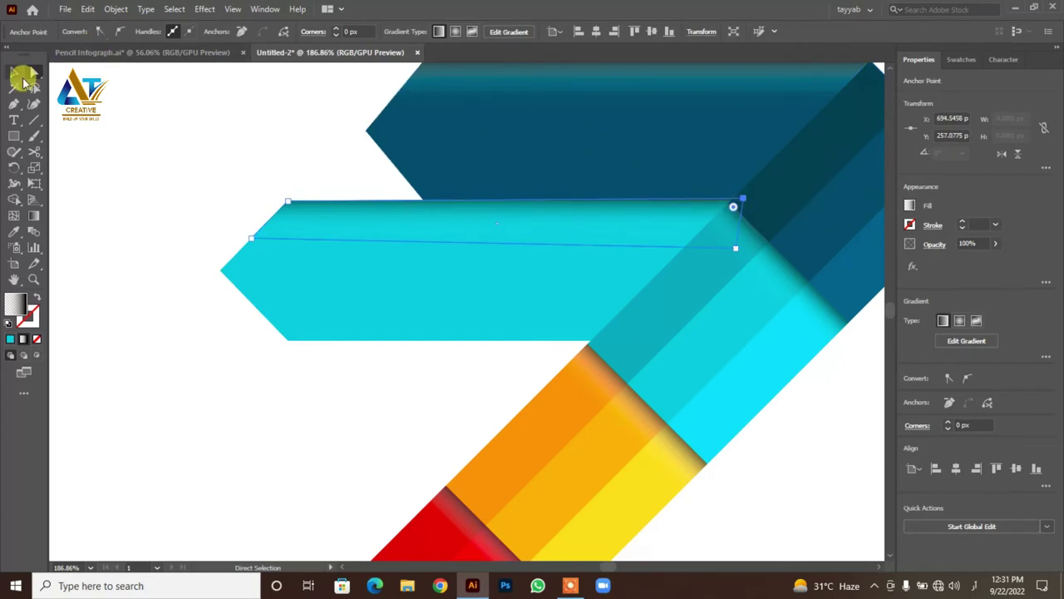
click(13, 72)
click(159, 174)
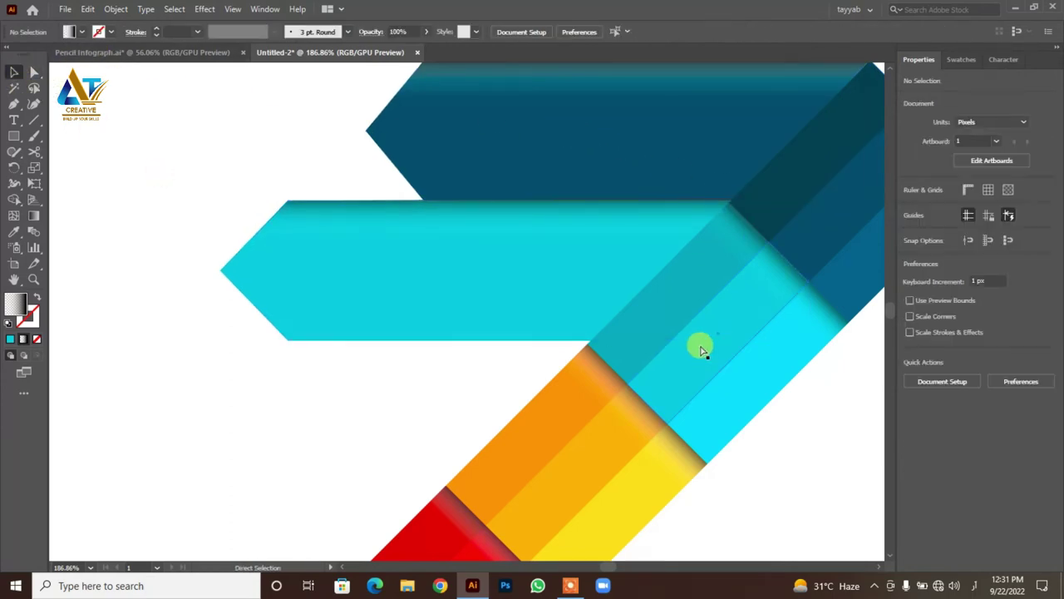
scroll(701, 350, down, 3)
scroll(689, 313, down, 3)
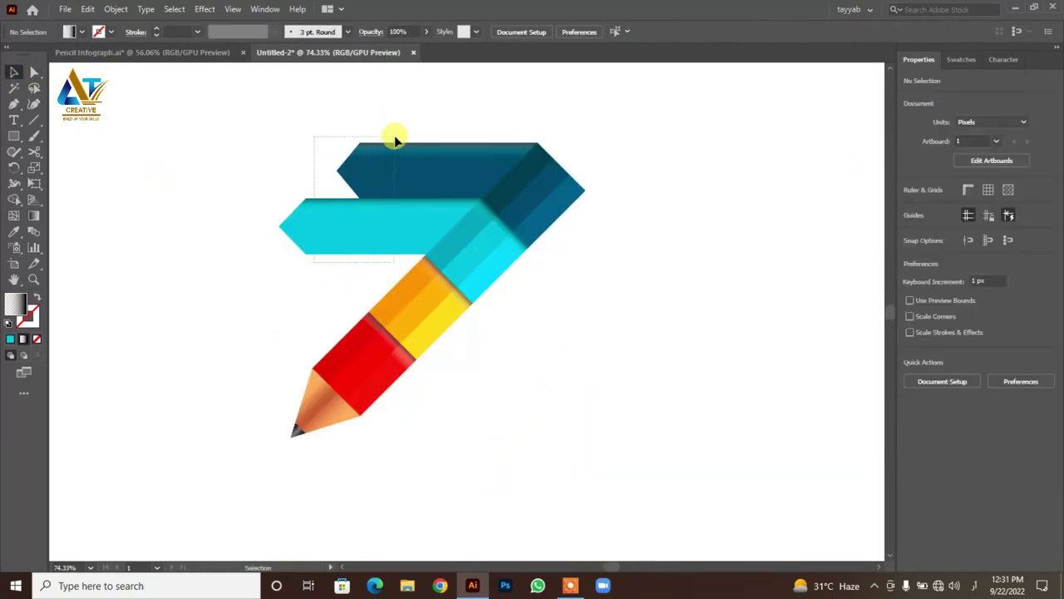
Paste a copy of both banners and their strips in front, then move it below the originals.
drag(380, 170, 401, 126)
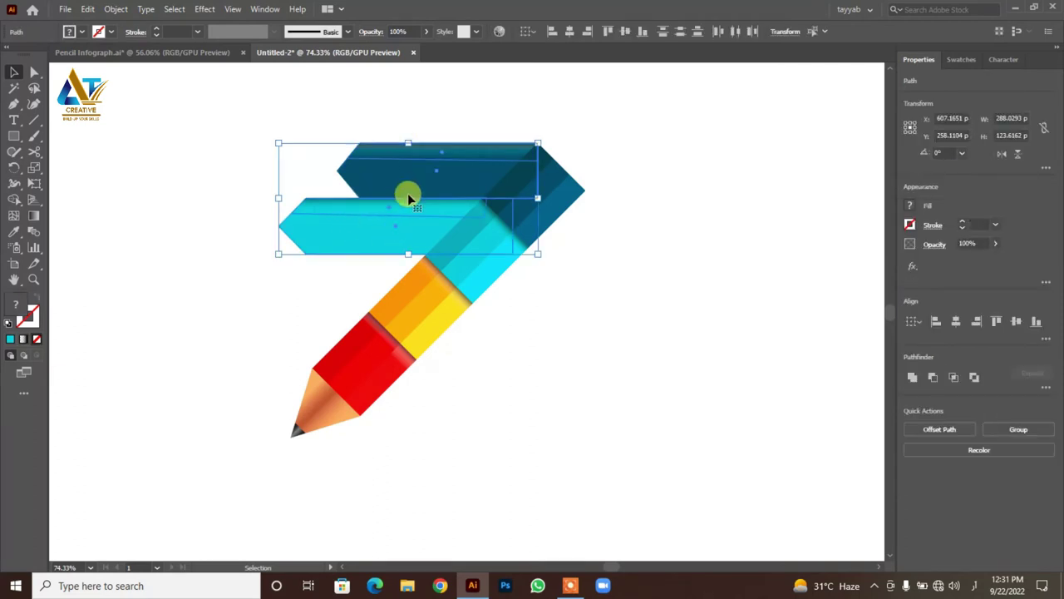
click(88, 10)
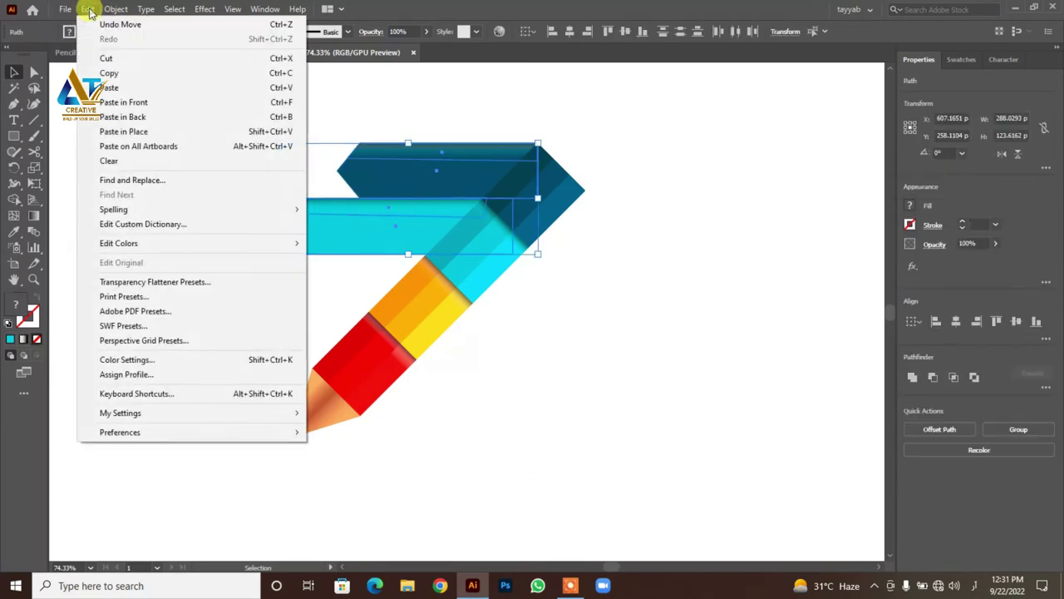
click(108, 73)
click(87, 9)
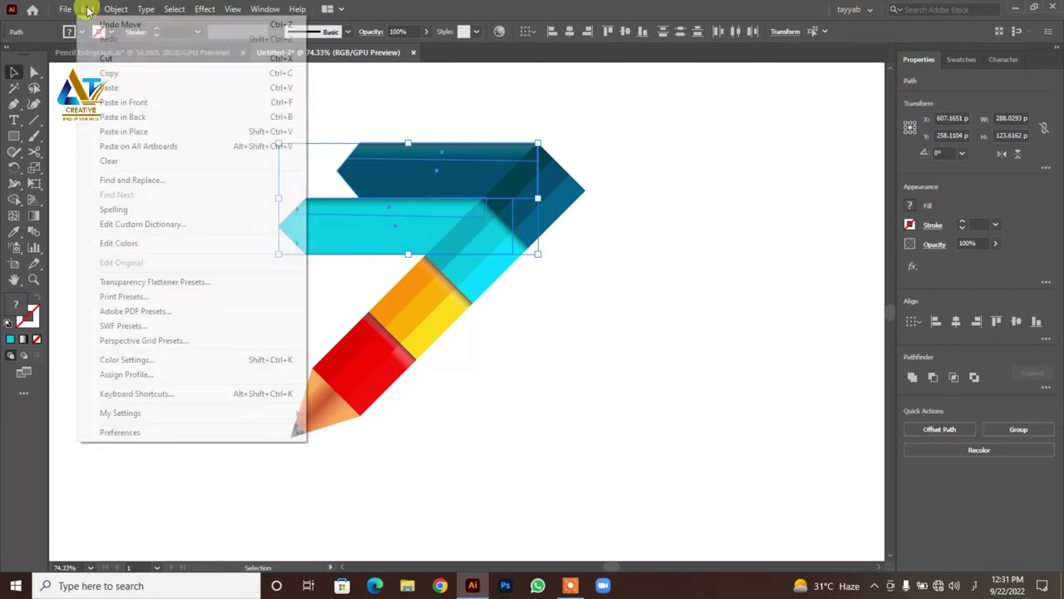
click(136, 101)
mouse_move(429, 202)
mouse_down()
mouse_move(498, 343)
mouse_move(484, 360)
mouse_up()
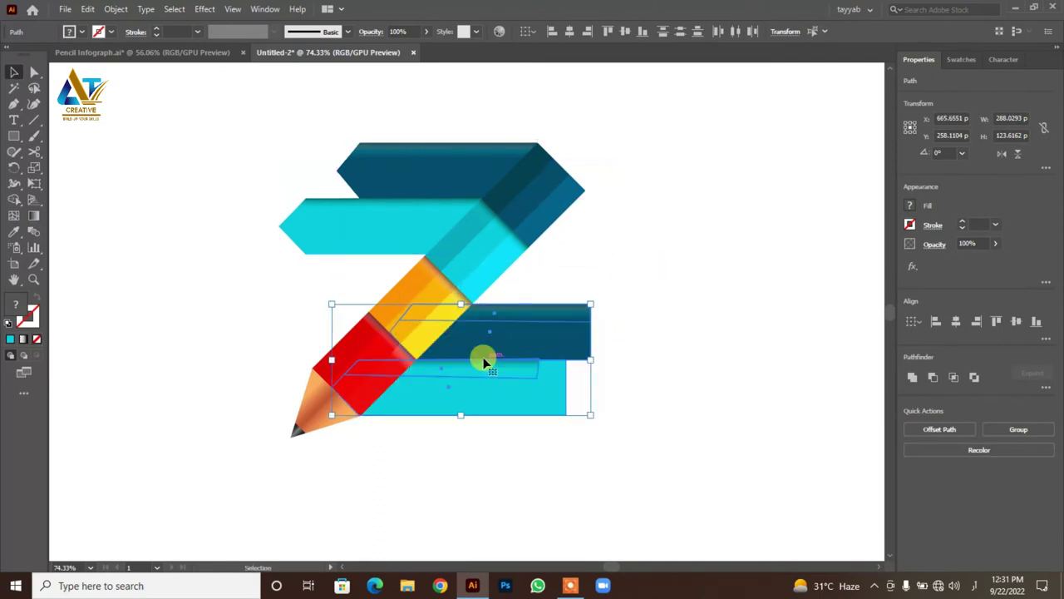
Flip the copied banners horizontally and vertically, then nudge them right against the pencil body.
click(1001, 155)
click(1015, 156)
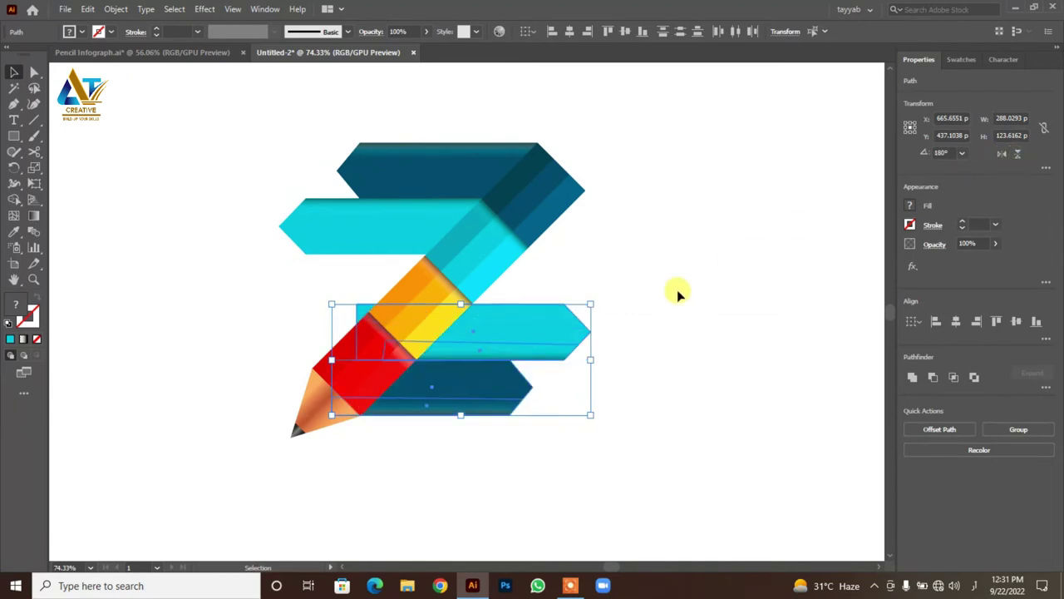
key(shift+Right)
key(shift+Right)
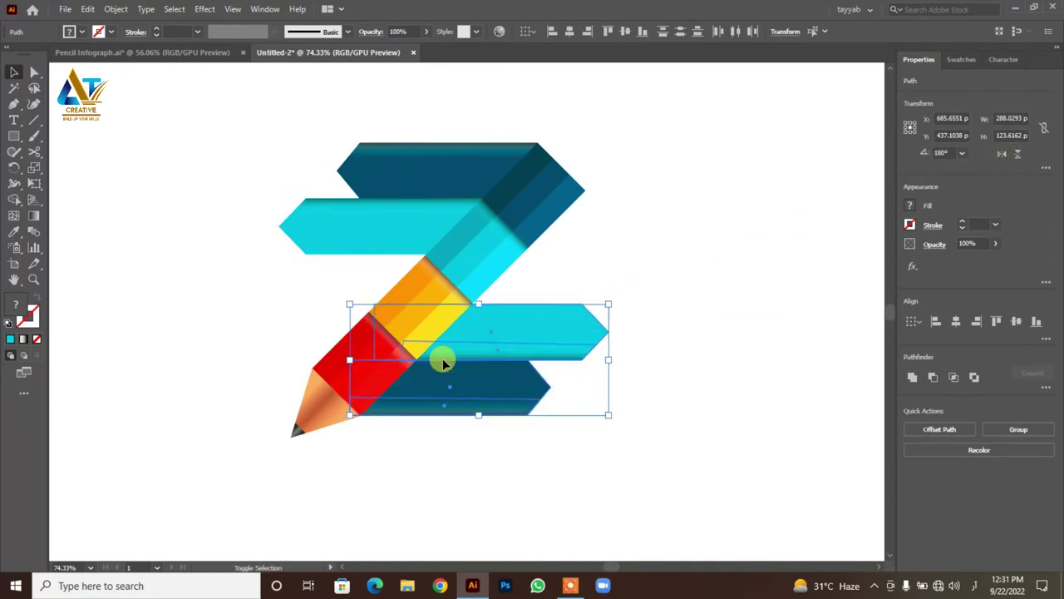
key(shift+Right)
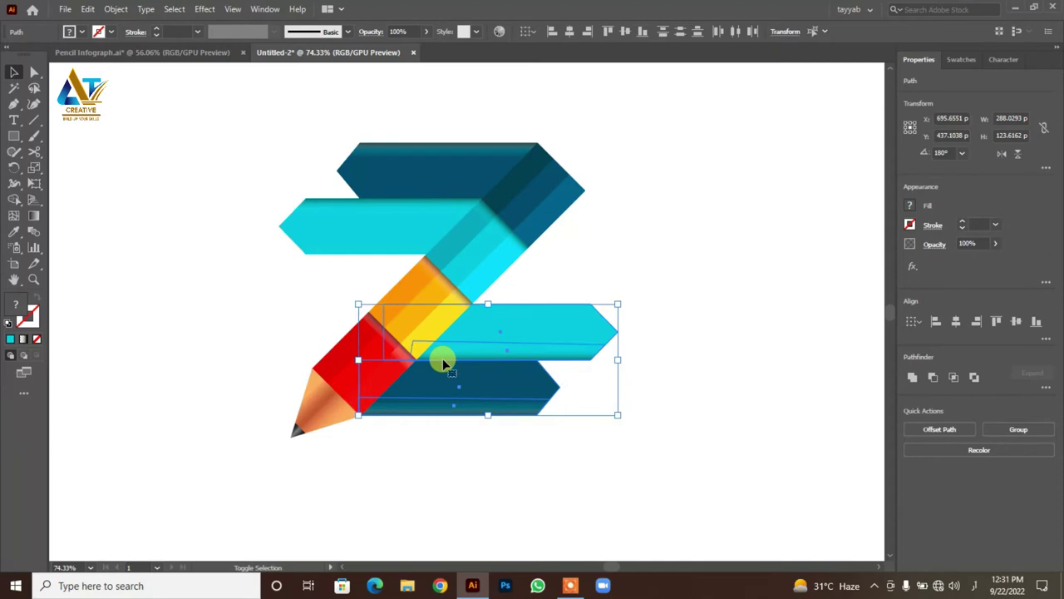
click(478, 472)
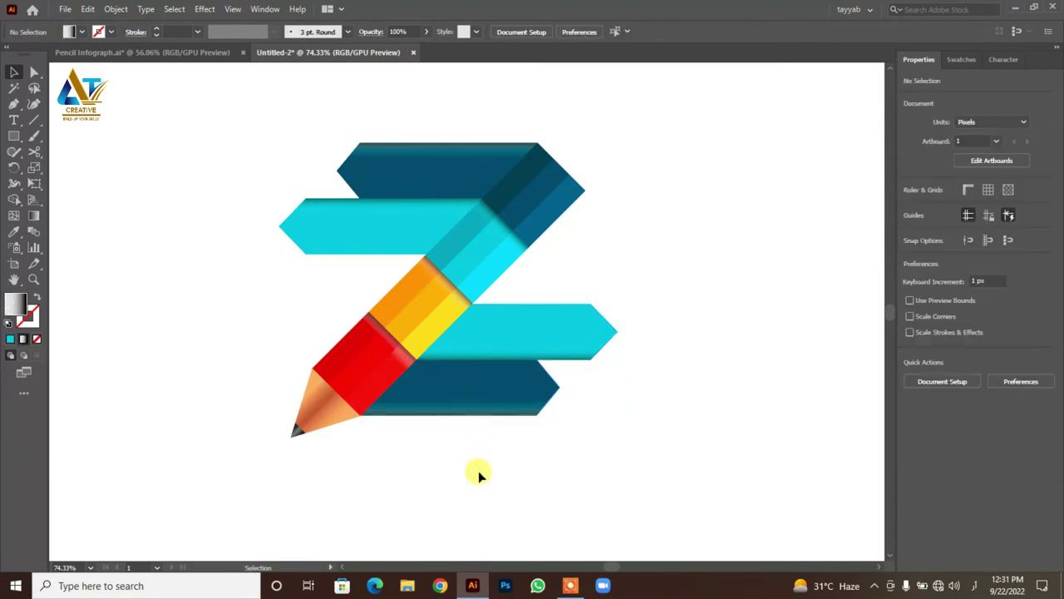
Move the thin strip up under the middle arrow and recolour that arrow with the pencil's orange.
click(458, 411)
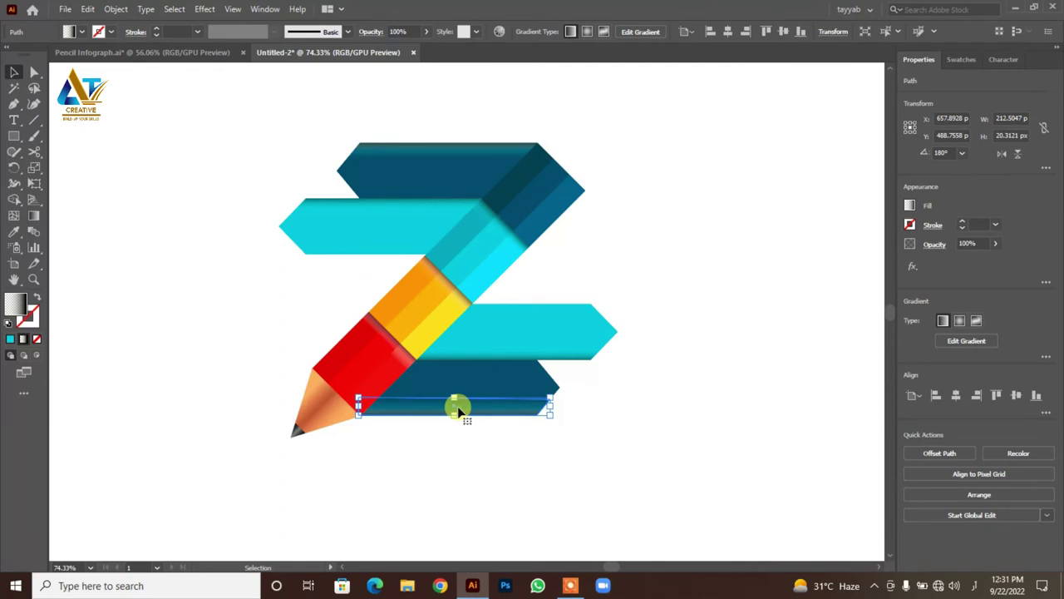
drag(459, 410, 492, 358)
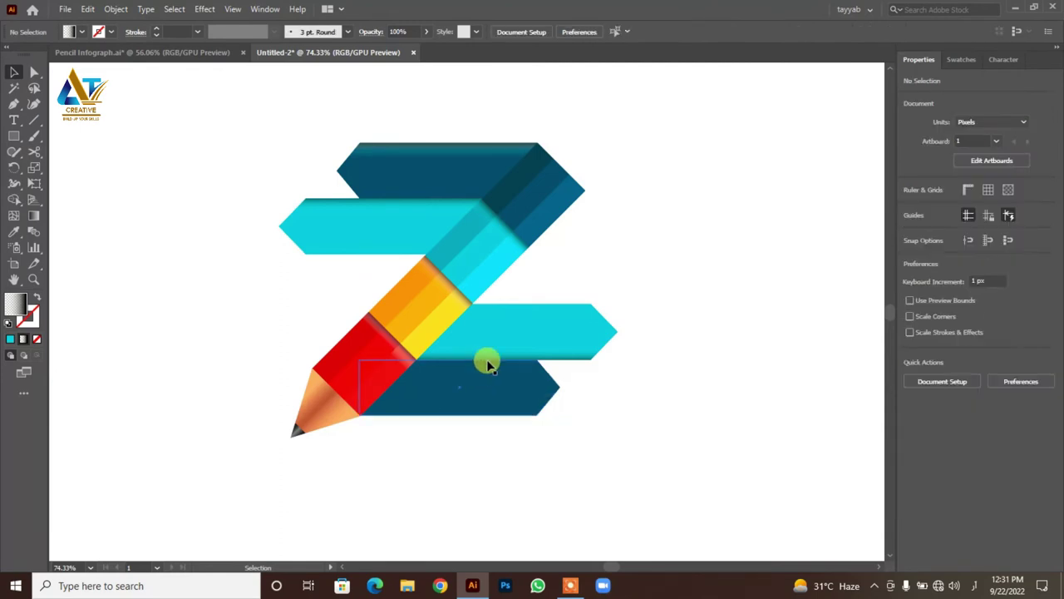
click(527, 323)
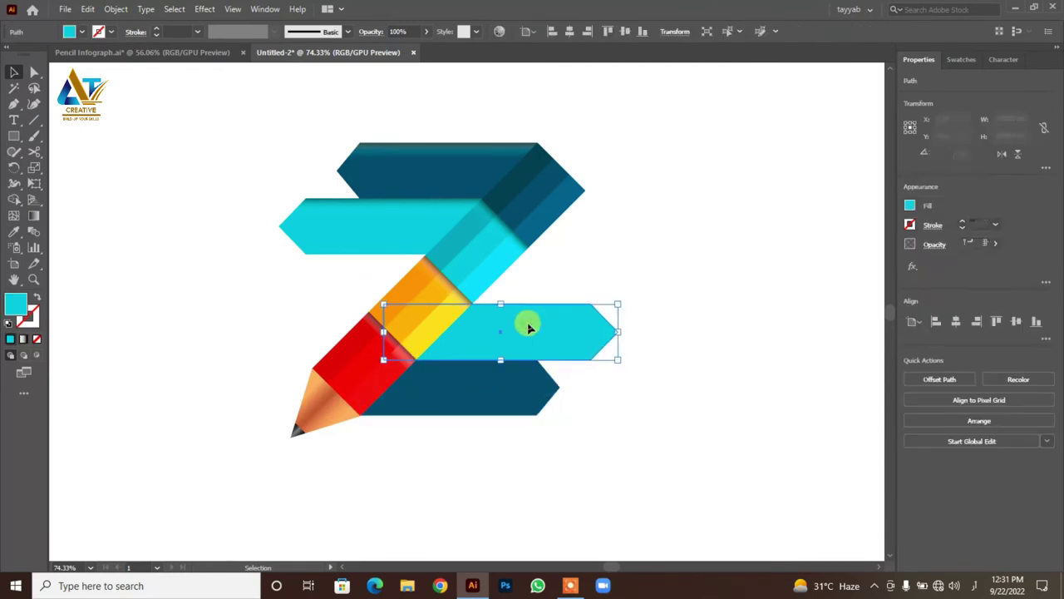
click(14, 233)
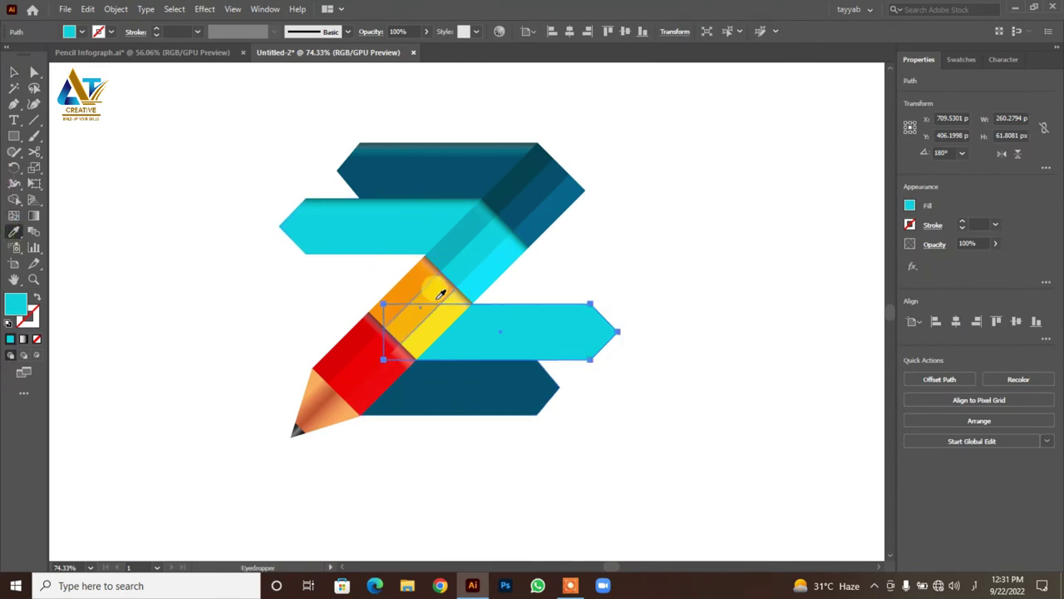
click(439, 291)
click(14, 72)
Recolour the bottom arrow with the pencil's red band.
click(448, 385)
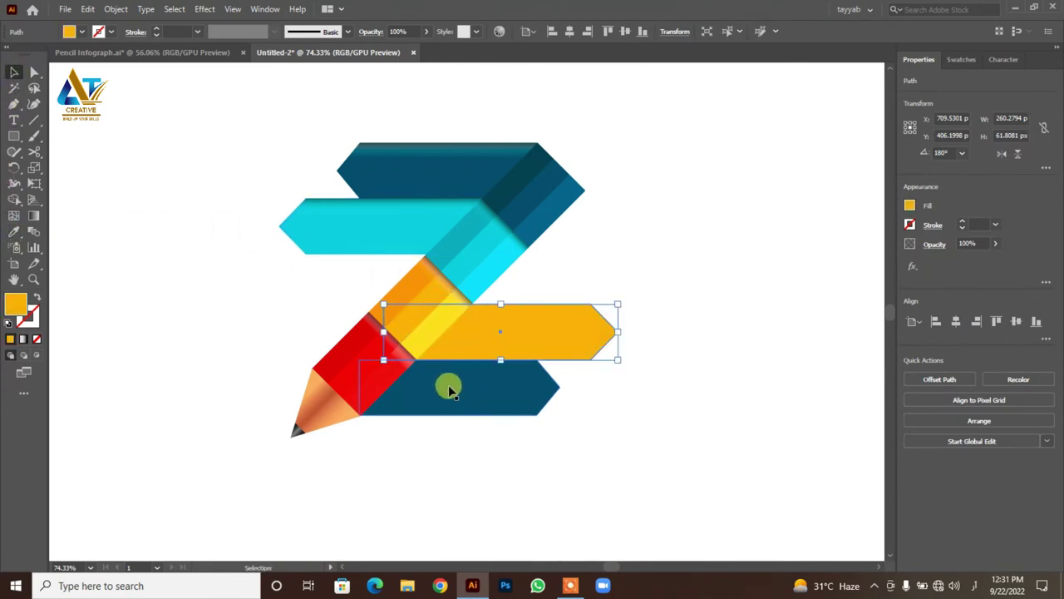
click(15, 233)
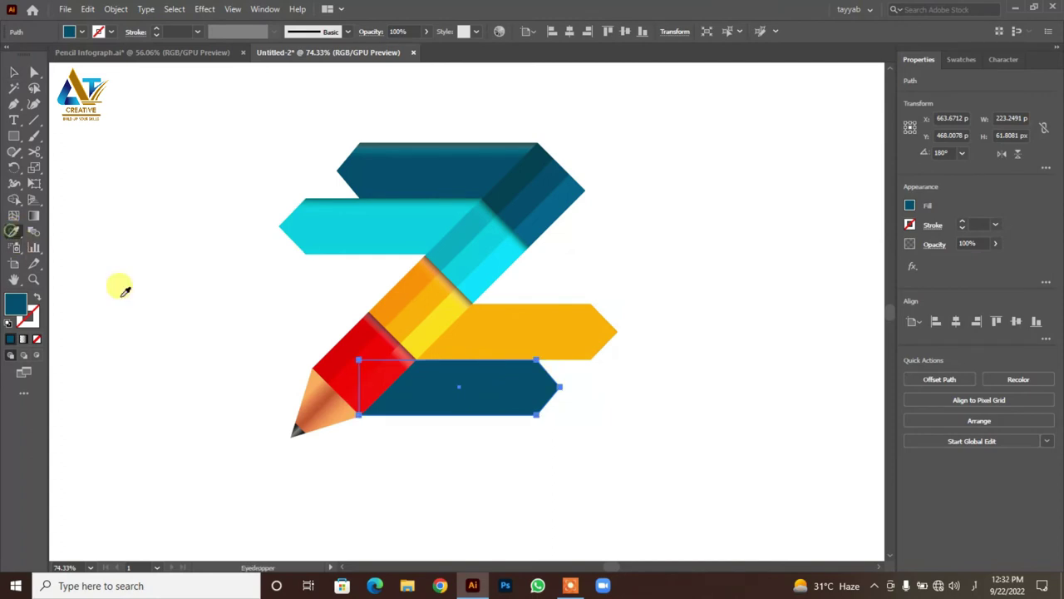
click(341, 370)
click(12, 71)
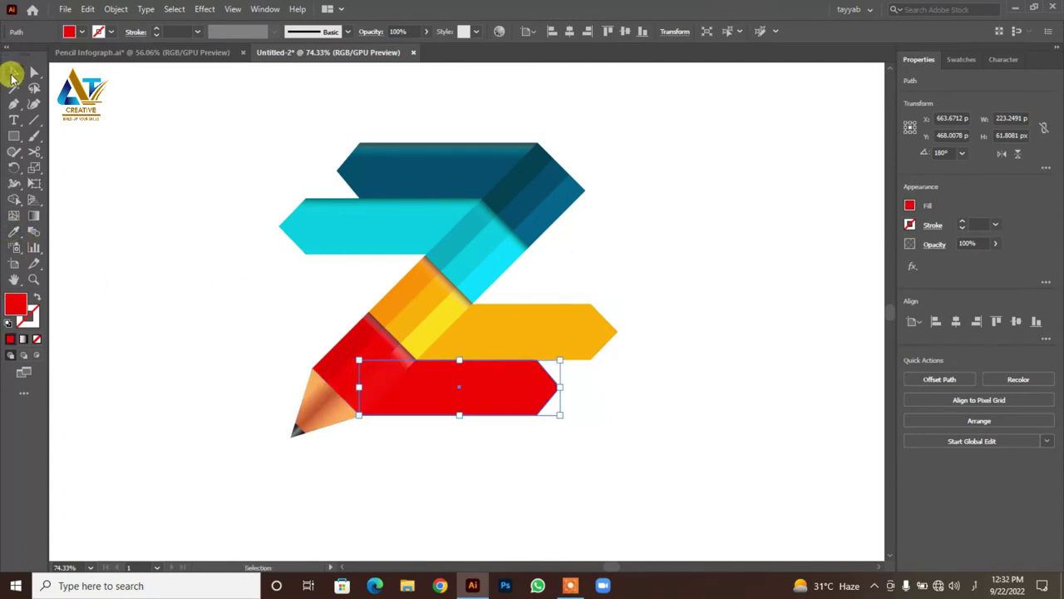
click(123, 173)
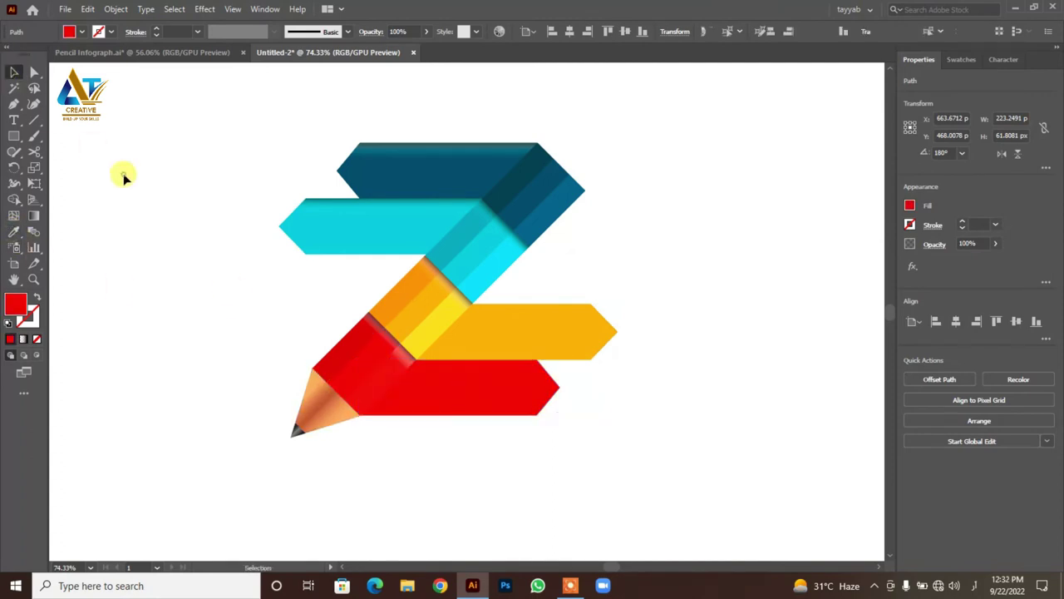
click(507, 229)
Duplicate the gradient shading rectangle and place it along the orange arrow's top edge.
mouse_move(508, 235)
mouse_down()
mouse_move(657, 243)
mouse_move(688, 263)
mouse_move(689, 244)
mouse_move(716, 263)
mouse_move(809, 259)
mouse_up()
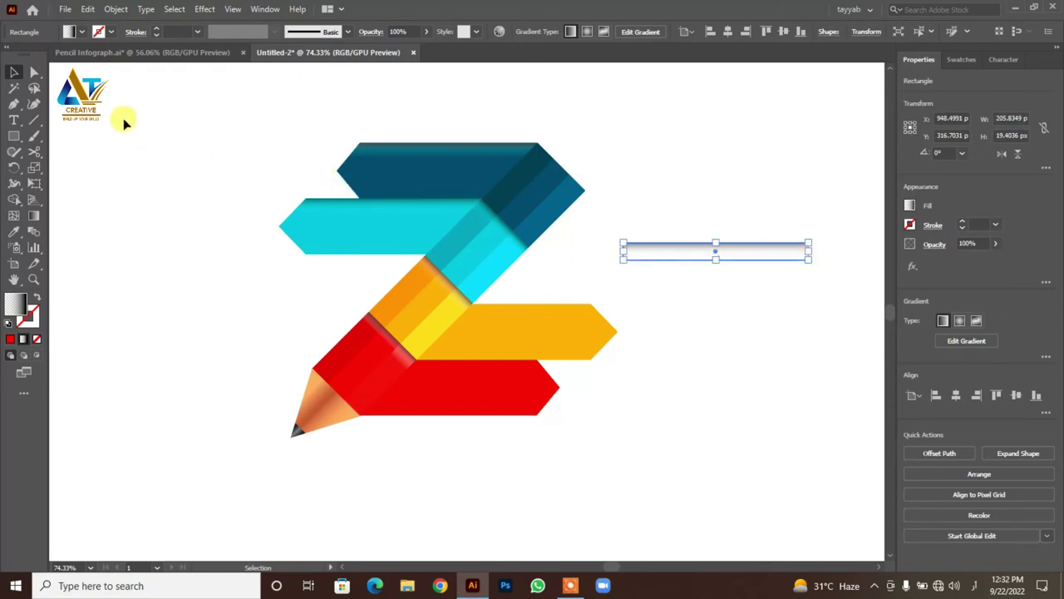
click(13, 74)
click(660, 288)
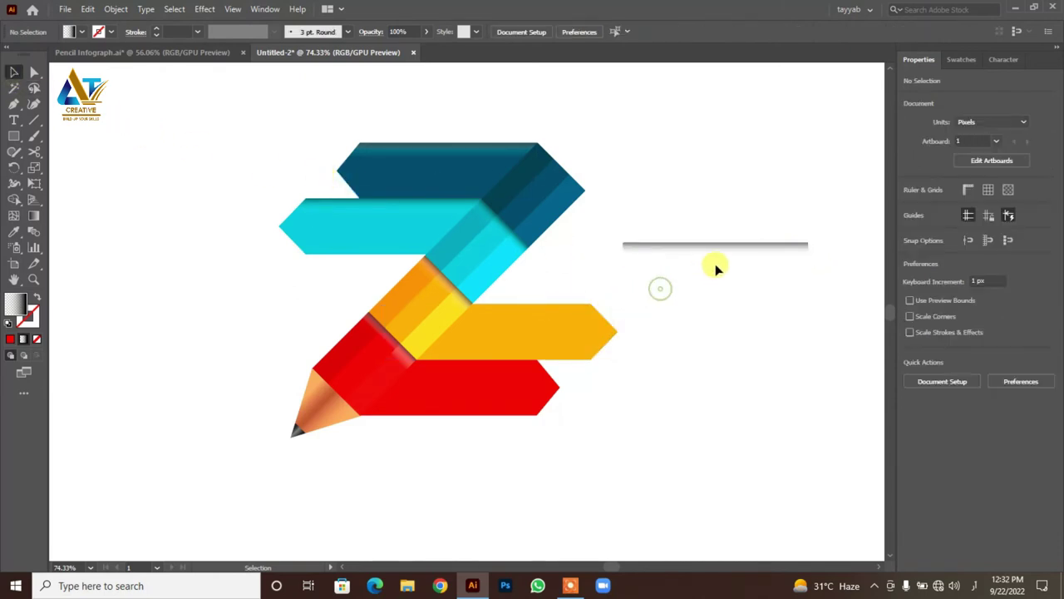
drag(720, 251, 521, 314)
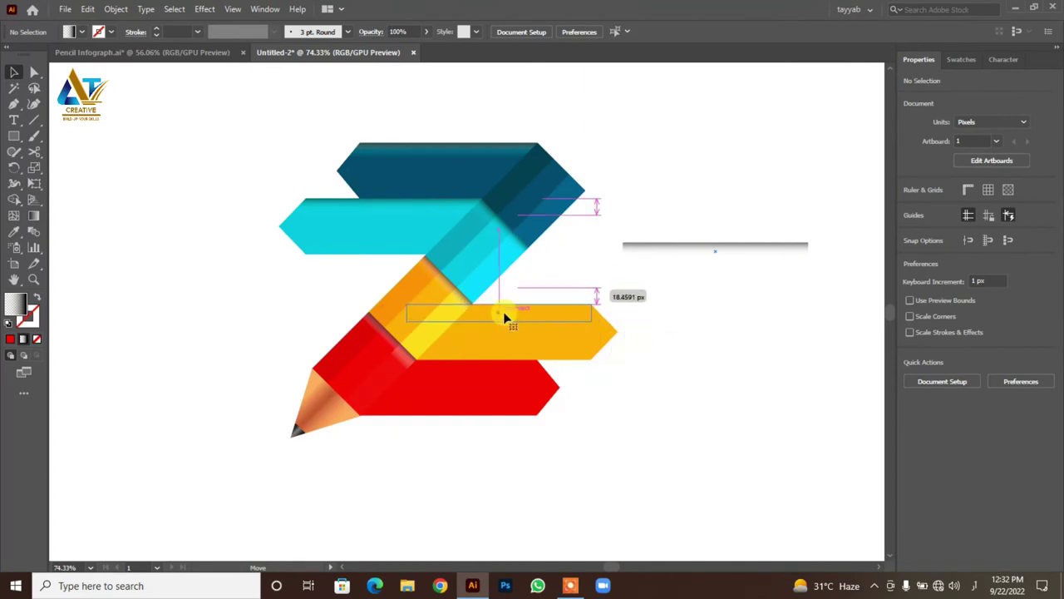
drag(522, 314, 504, 312)
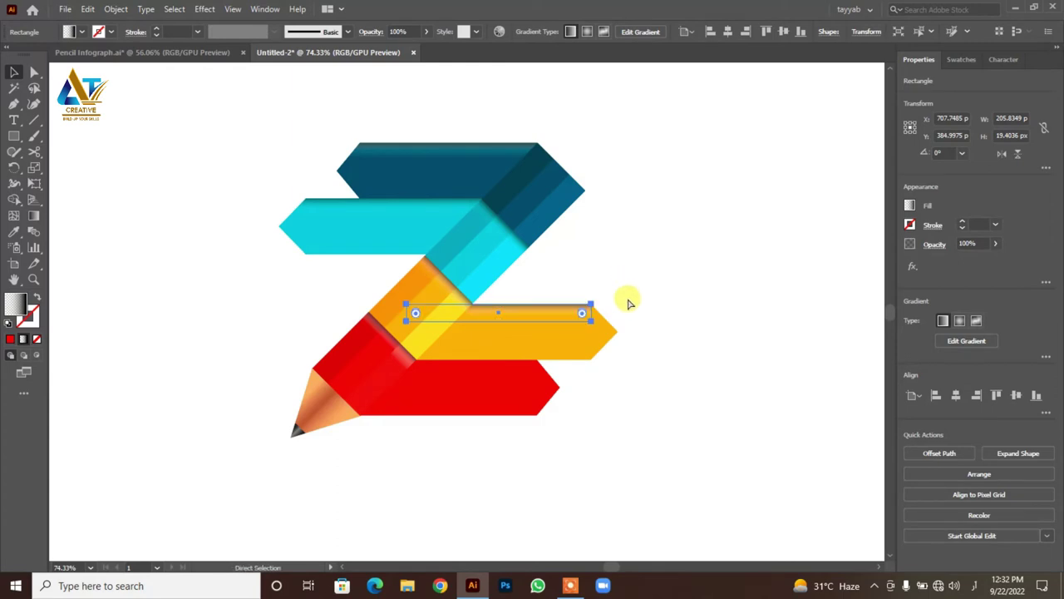
Slant the shading strip's right-end anchor to follow the orange arrow's point.
mouse_move(629, 303)
mouse_down()
mouse_move(624, 321)
mouse_move(808, 416)
mouse_up()
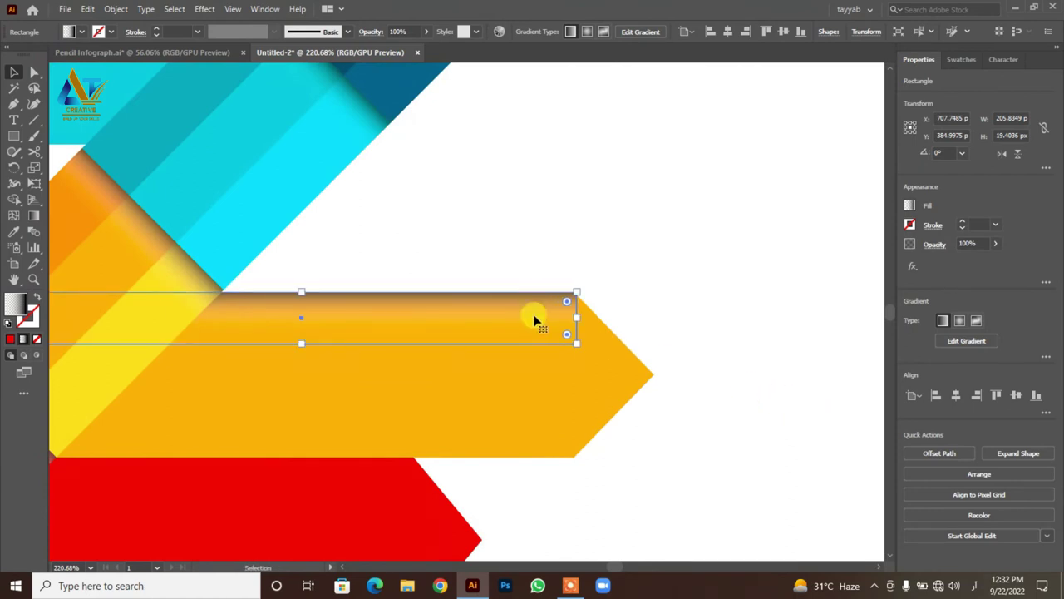
click(698, 283)
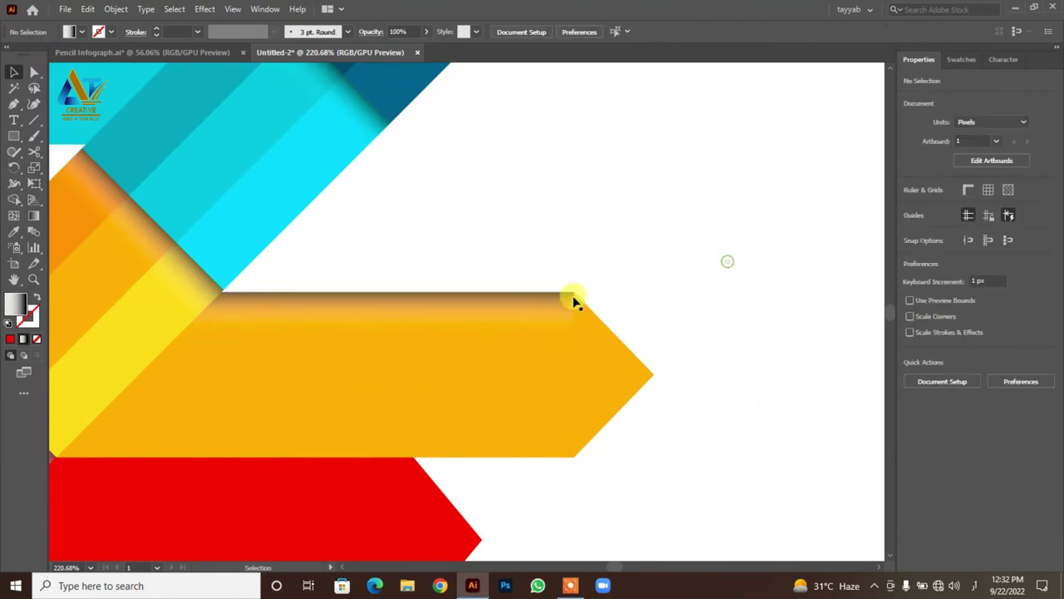
click(565, 304)
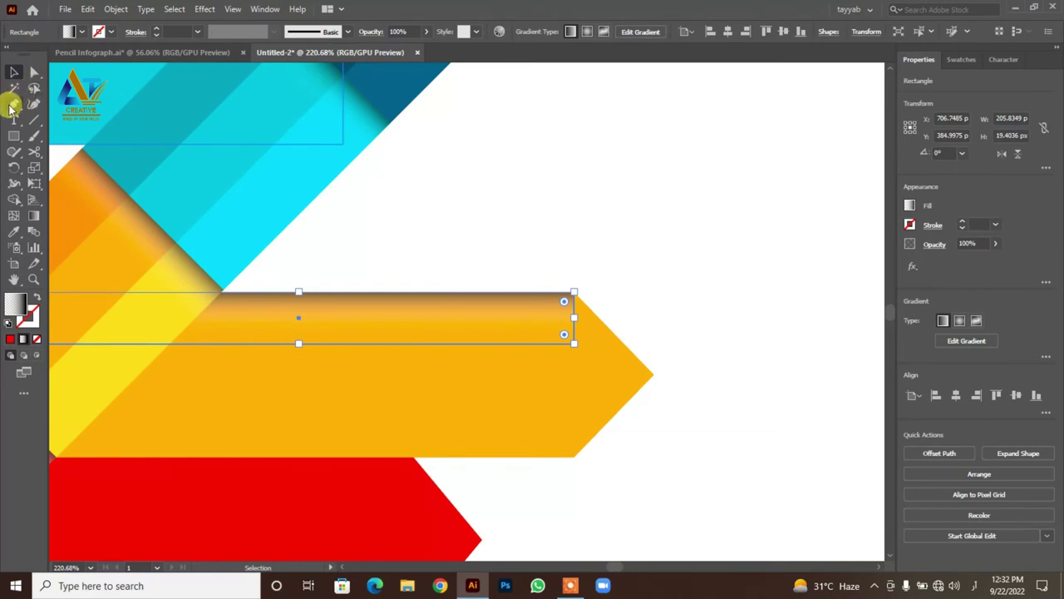
click(33, 71)
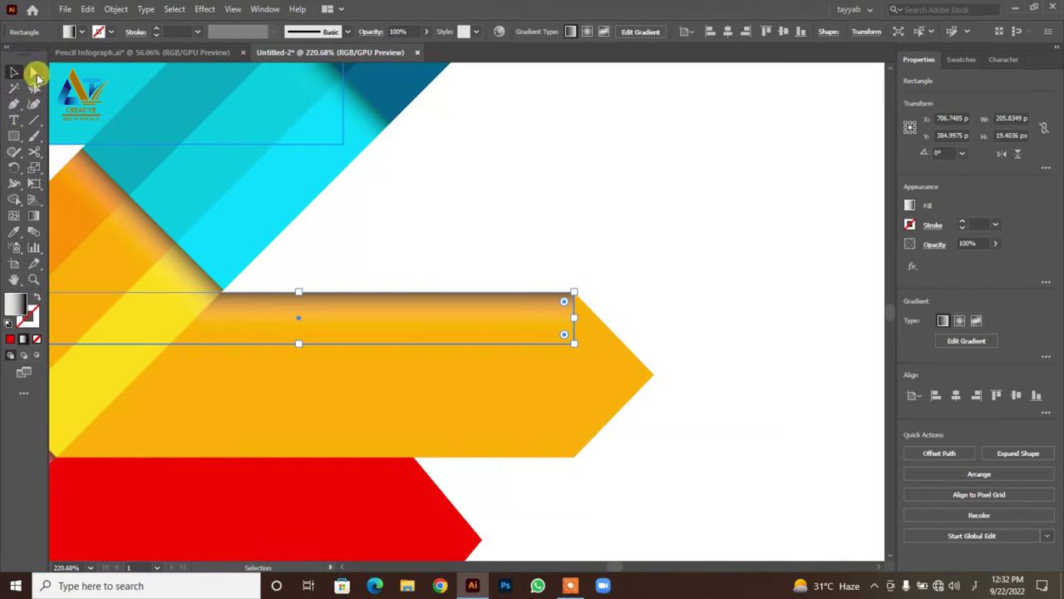
click(573, 348)
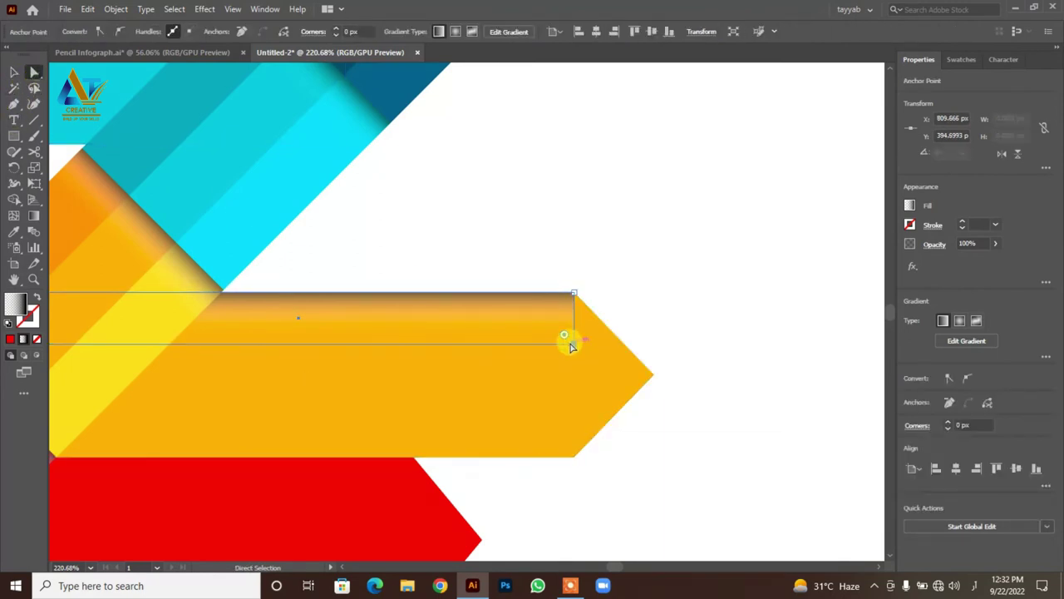
drag(575, 344, 612, 333)
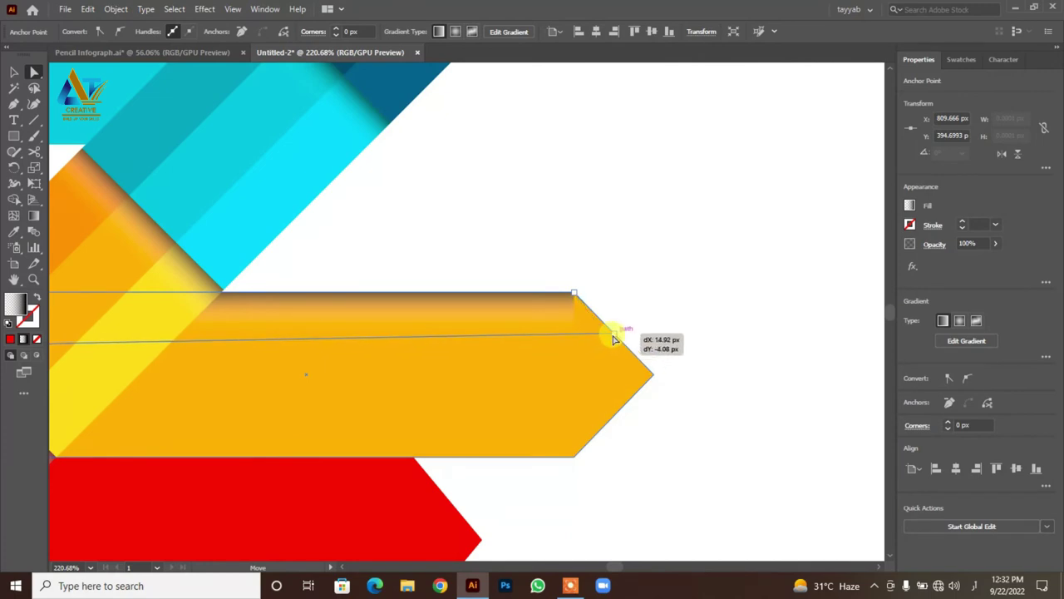
click(14, 72)
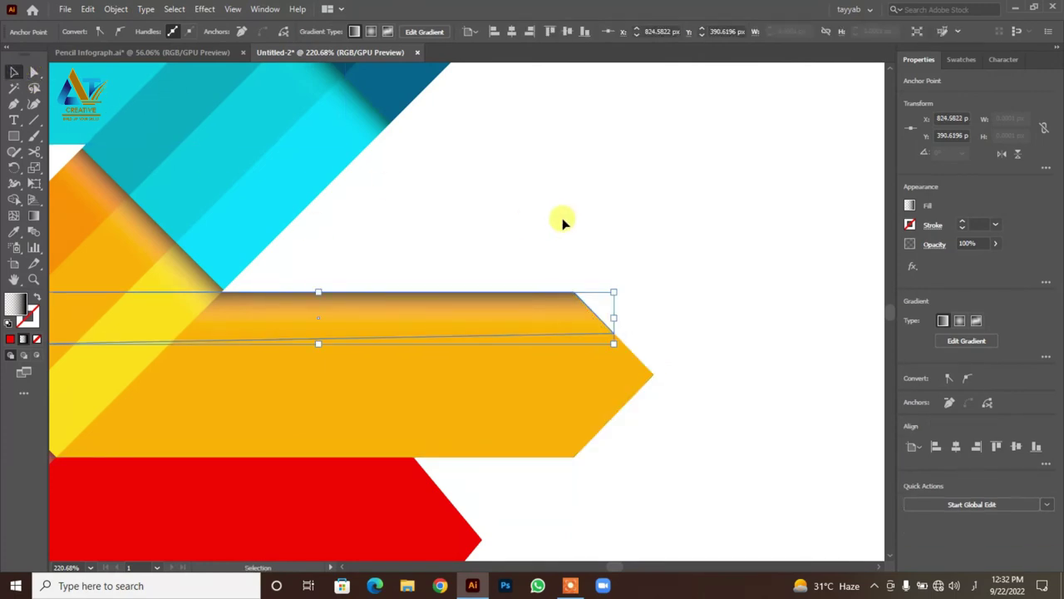
click(560, 220)
scroll(623, 273, down, 3)
Fit the shading strip along the red arrow's top, slanting its right-end corners to the tip.
drag(470, 296, 597, 230)
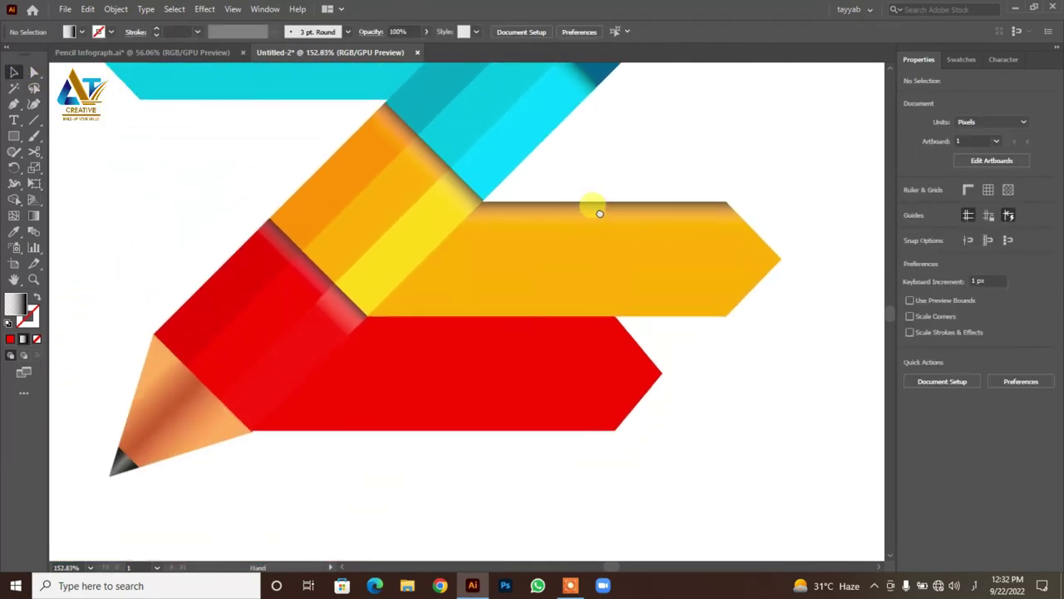
mouse_move(344, 220)
mouse_down()
mouse_move(595, 244)
mouse_move(439, 357)
mouse_up()
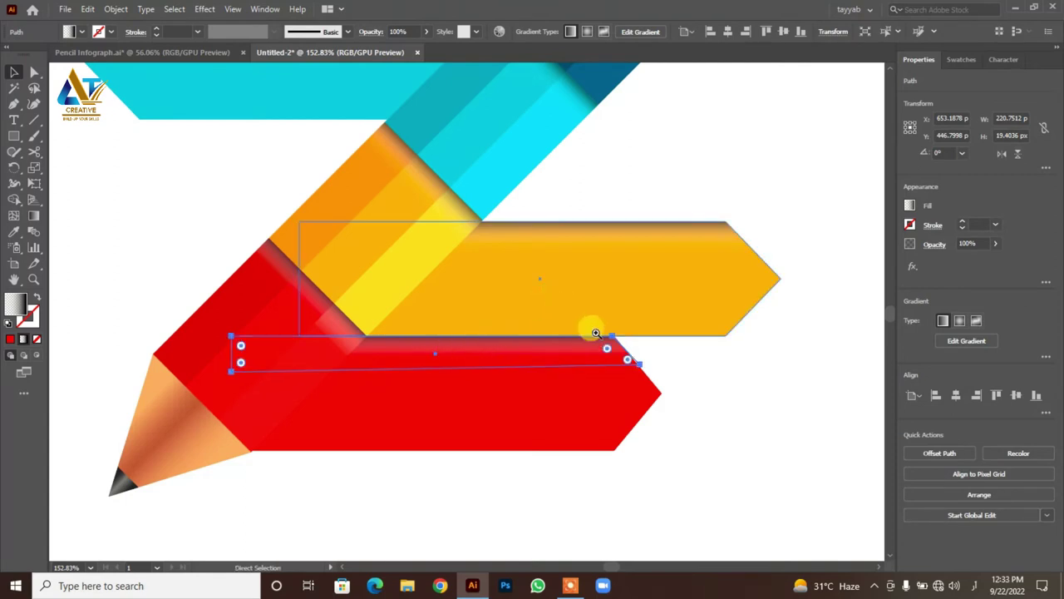
drag(591, 328, 670, 385)
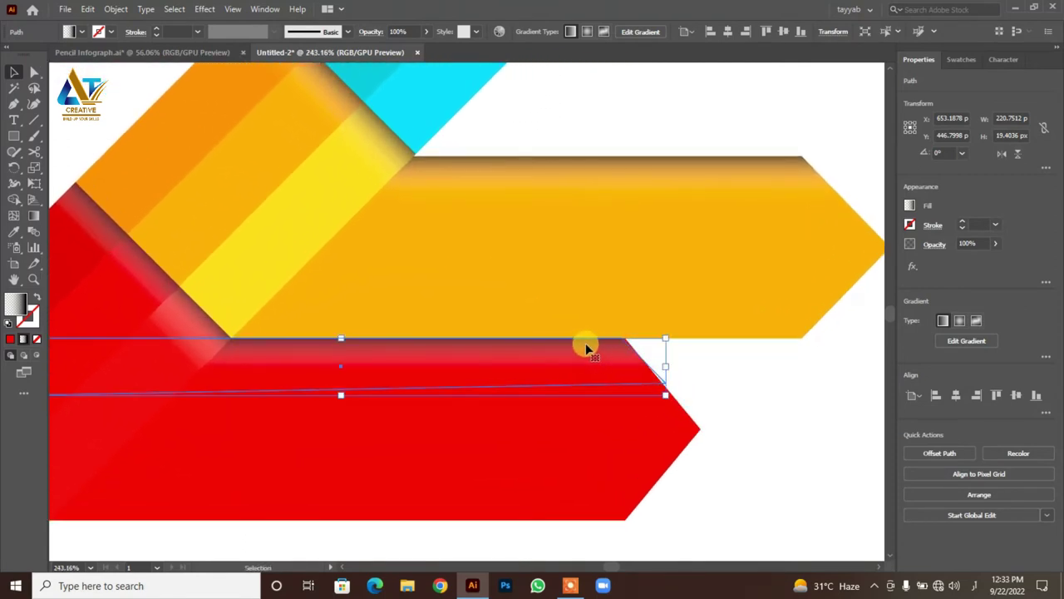
click(34, 73)
drag(690, 329, 648, 391)
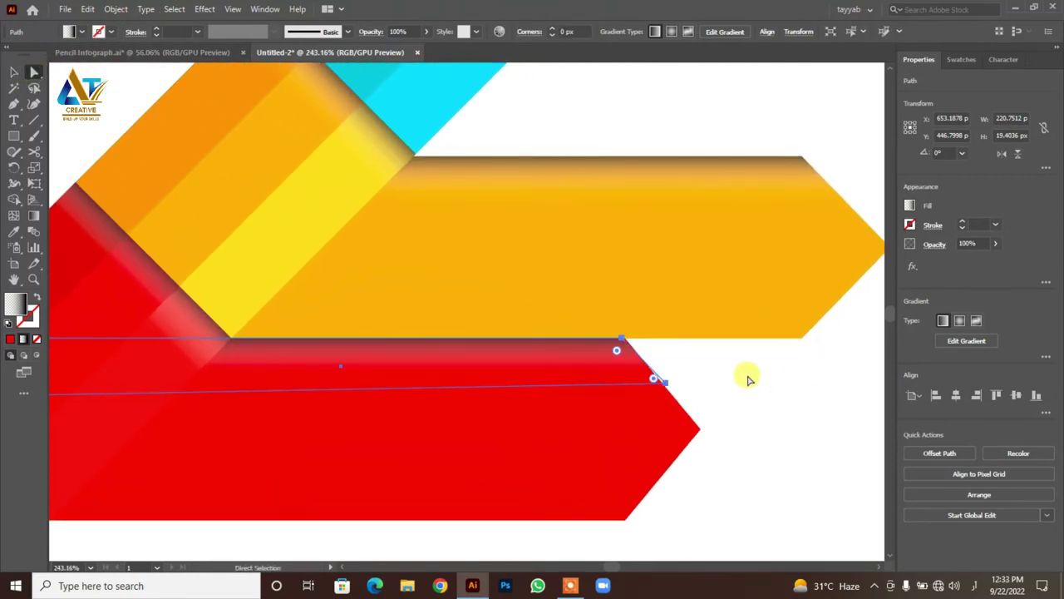
mouse_move(623, 343)
mouse_down()
mouse_move(622, 353)
mouse_move(625, 343)
mouse_up()
drag(665, 385, 661, 387)
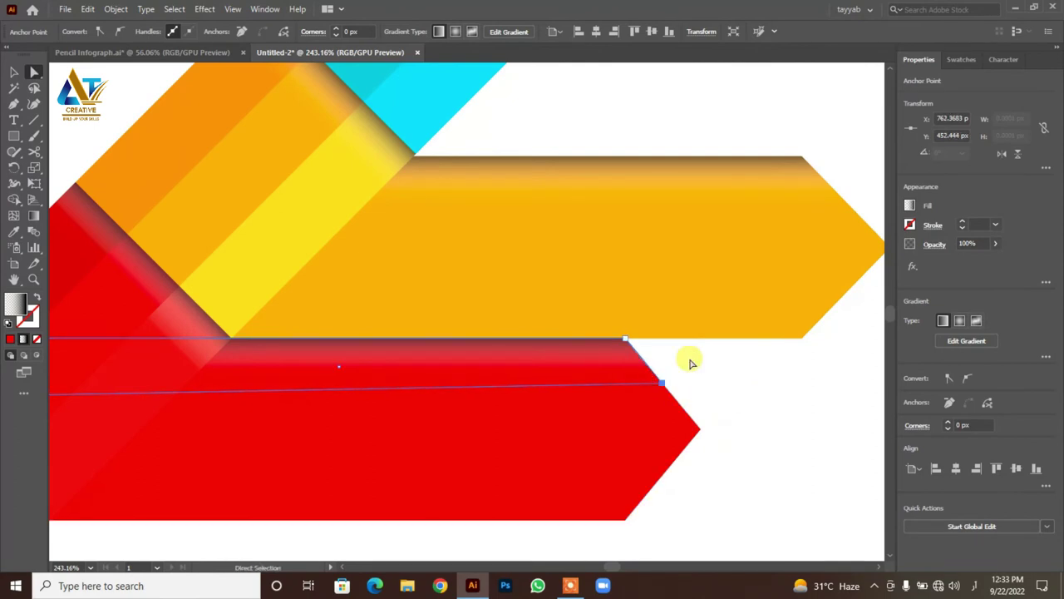
click(689, 363)
Bring the icon group above the artboard into view and ungroup the icons.
scroll(737, 350, down, 5)
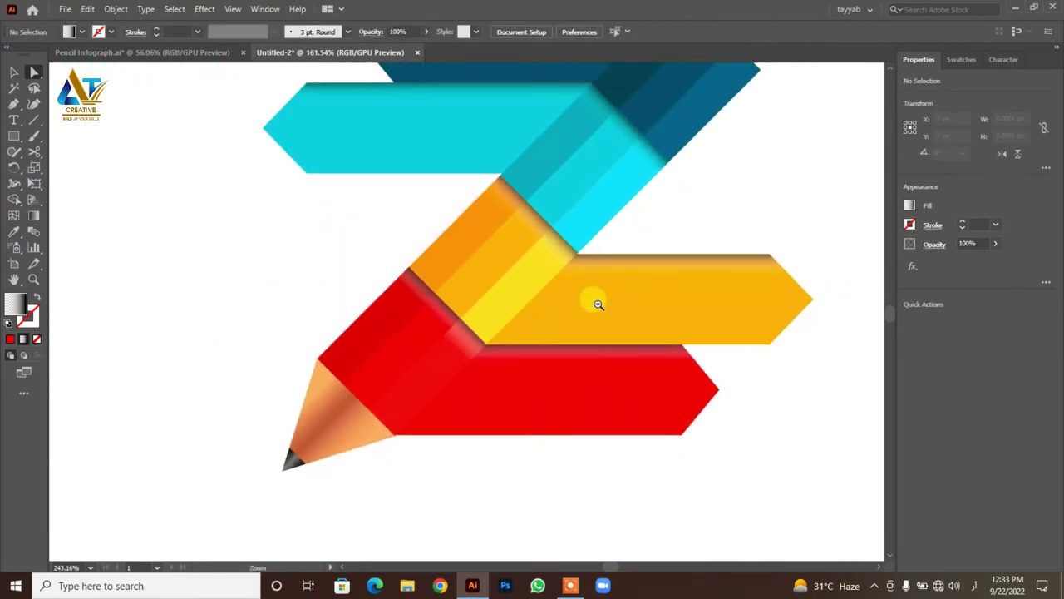
scroll(696, 221, down, 3)
scroll(632, 287, down, 1)
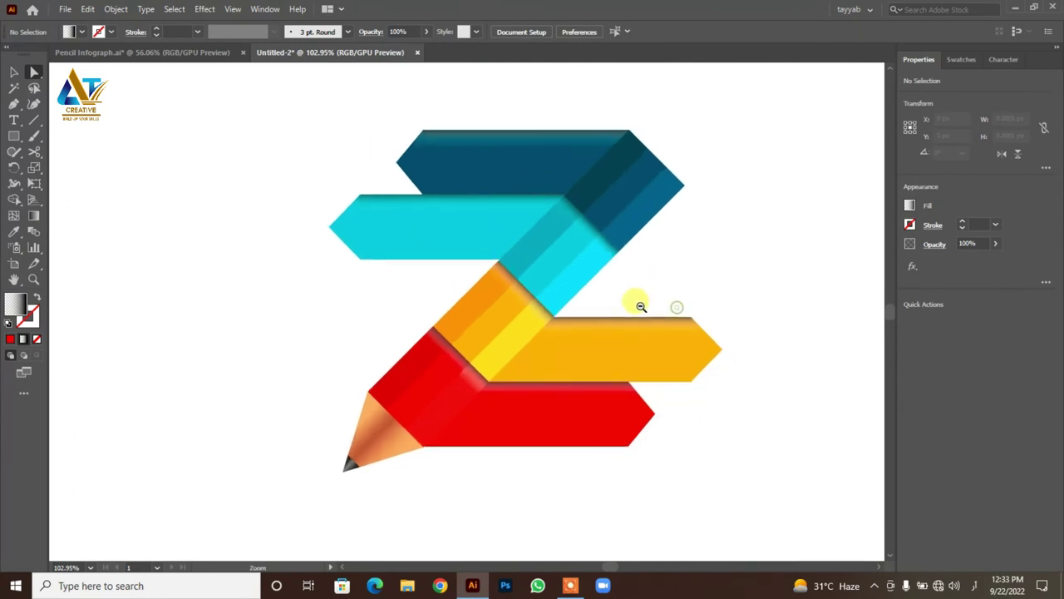
scroll(632, 297, down, 1)
scroll(582, 289, down, 1)
scroll(574, 208, down, 1)
drag(577, 147, 566, 186)
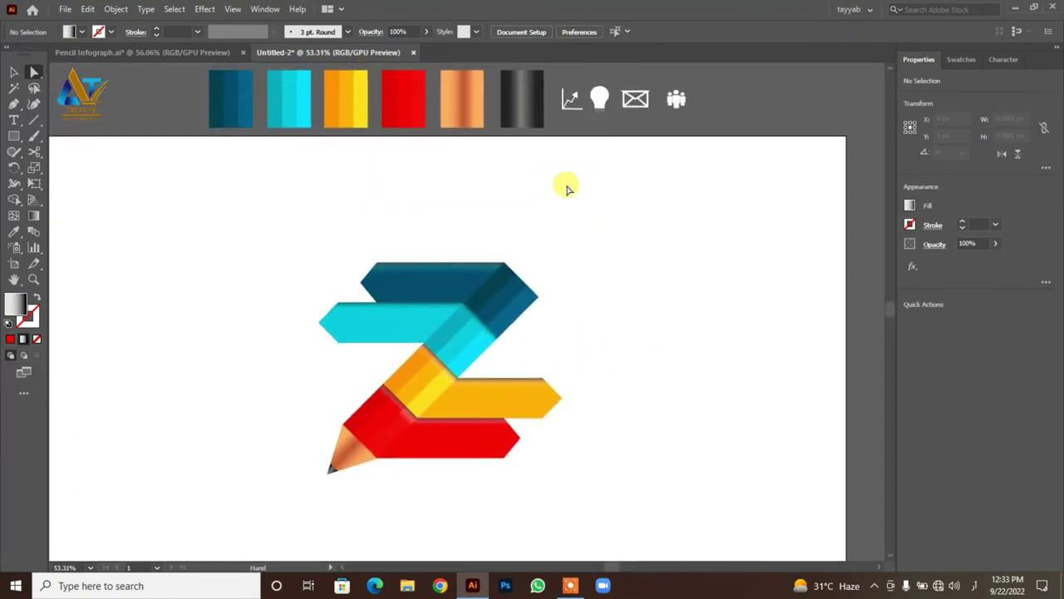
click(572, 100)
click(933, 438)
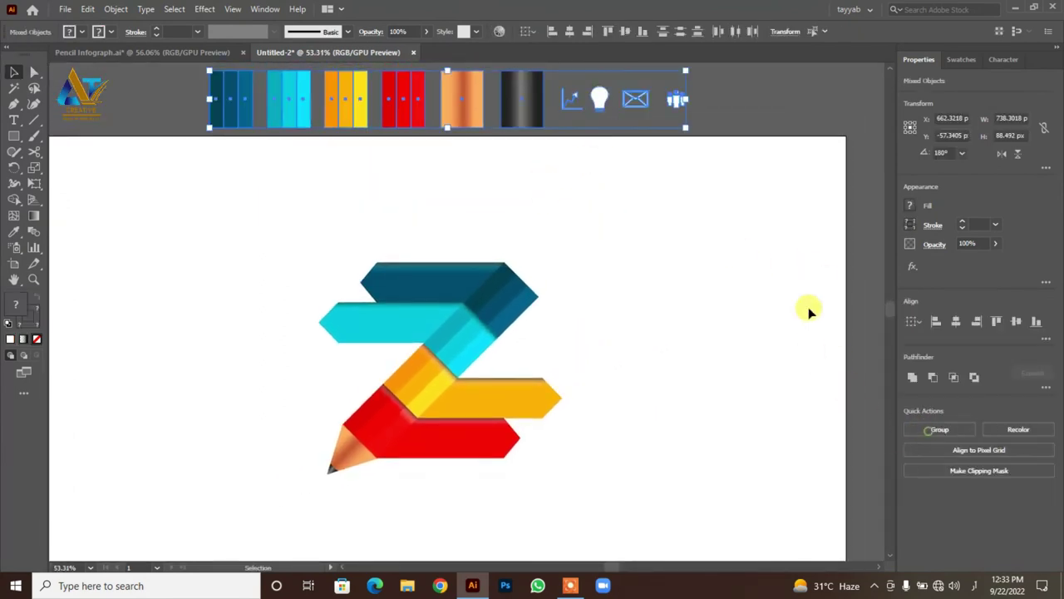
click(748, 78)
Place the chart on the dark-blue arrow, the envelope on yellow and the people on red.
mouse_move(571, 98)
mouse_down()
mouse_move(378, 315)
mouse_move(347, 320)
mouse_up()
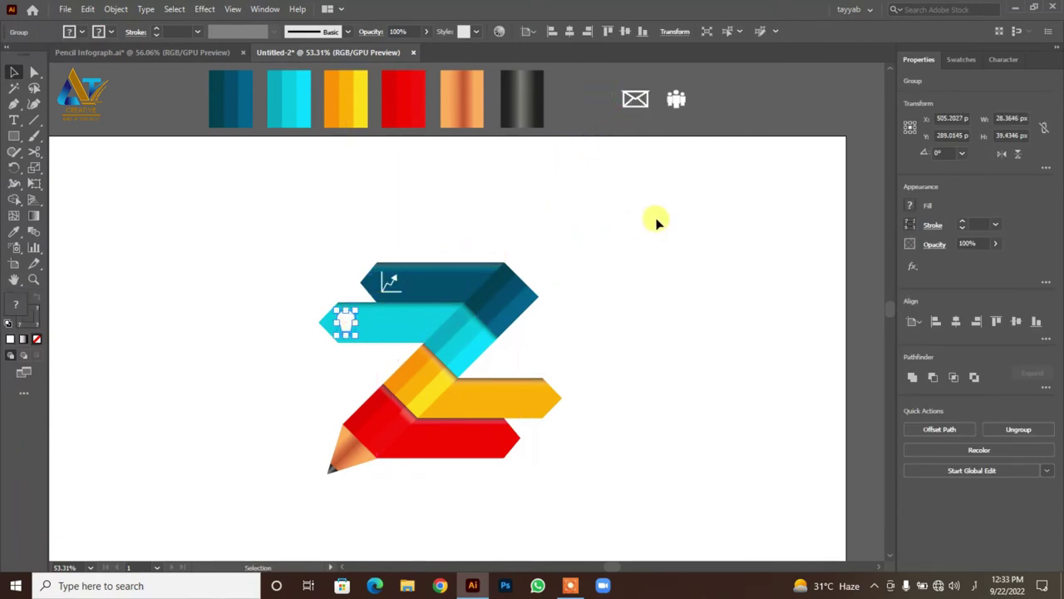
drag(634, 99, 599, 188)
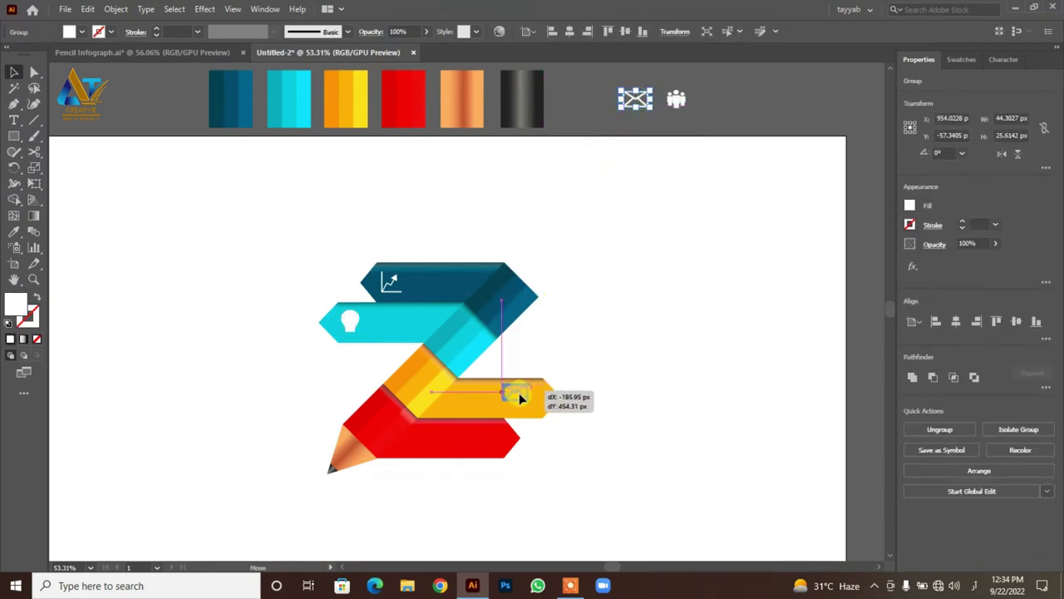
drag(599, 188, 517, 406)
click(675, 99)
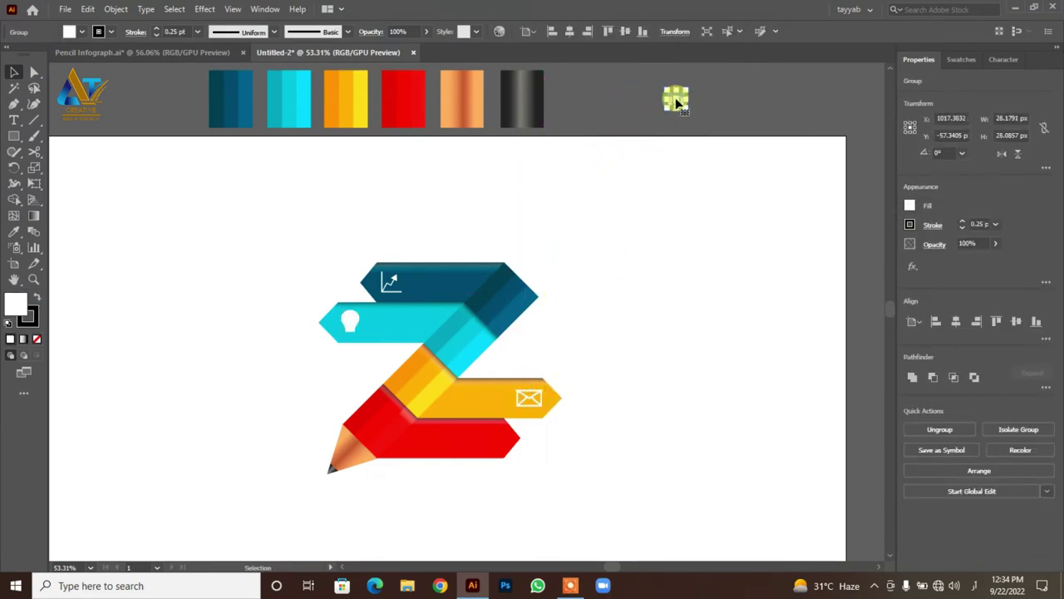
drag(677, 102, 498, 441)
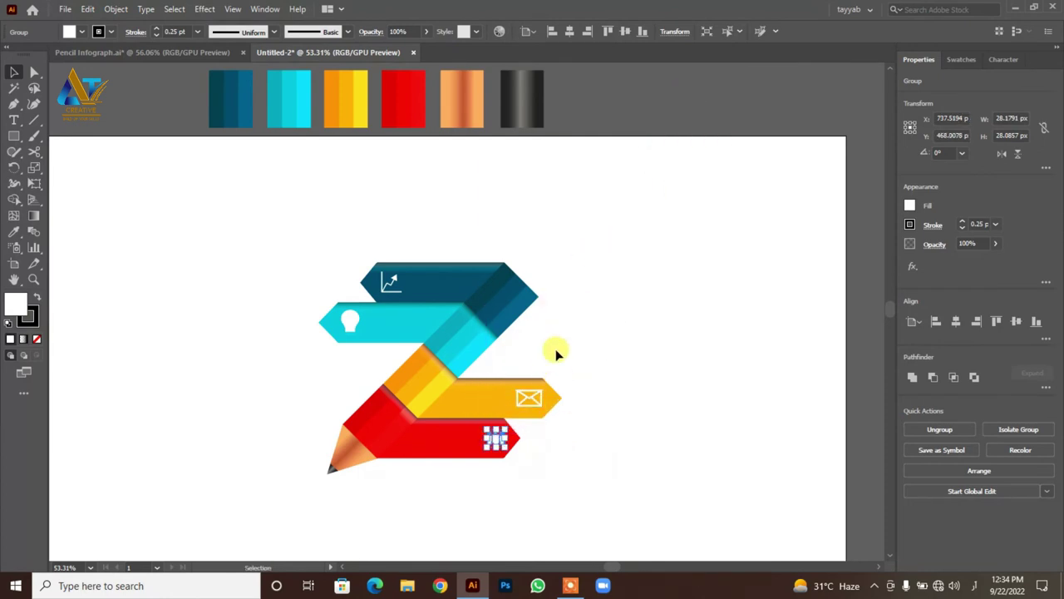
scroll(557, 354, down, 2)
scroll(557, 354, left, 1)
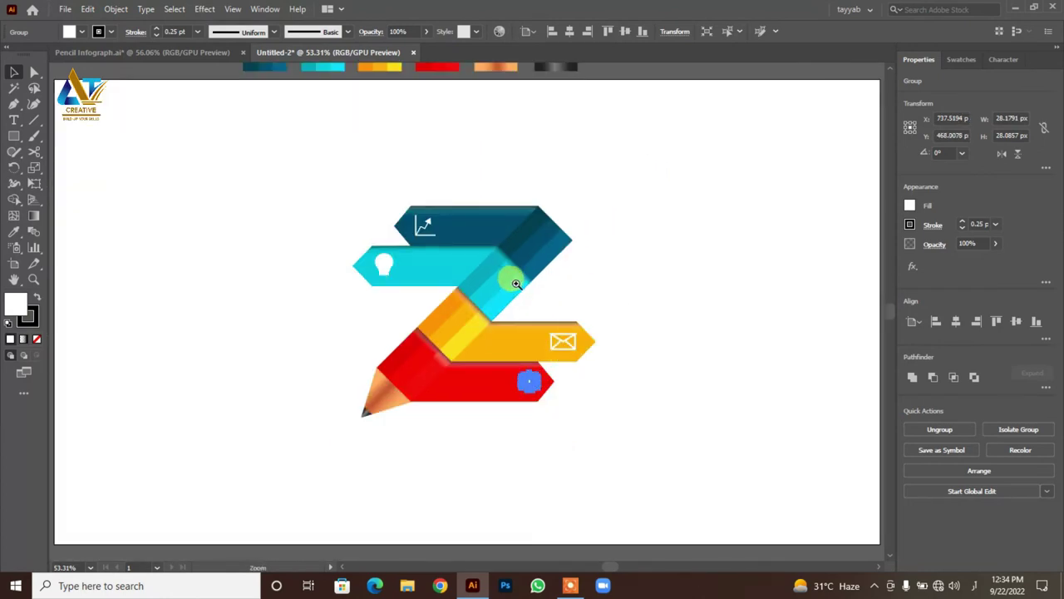
drag(515, 283, 603, 325)
Add a white placeholder-text area box beside the chart icon on the top banner.
click(18, 125)
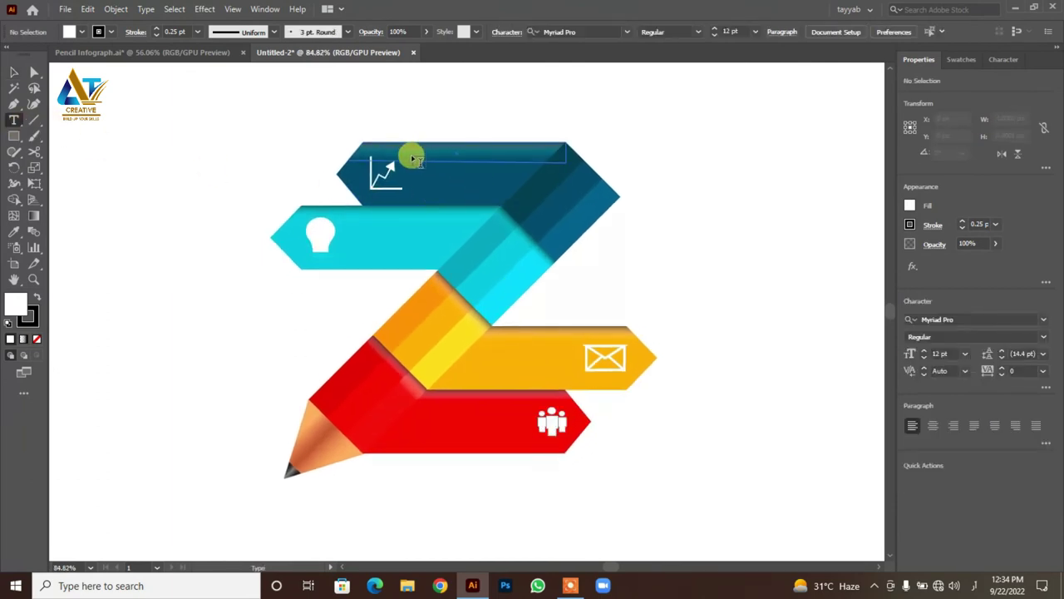
mouse_move(405, 157)
mouse_down()
mouse_move(516, 198)
mouse_move(496, 202)
mouse_up()
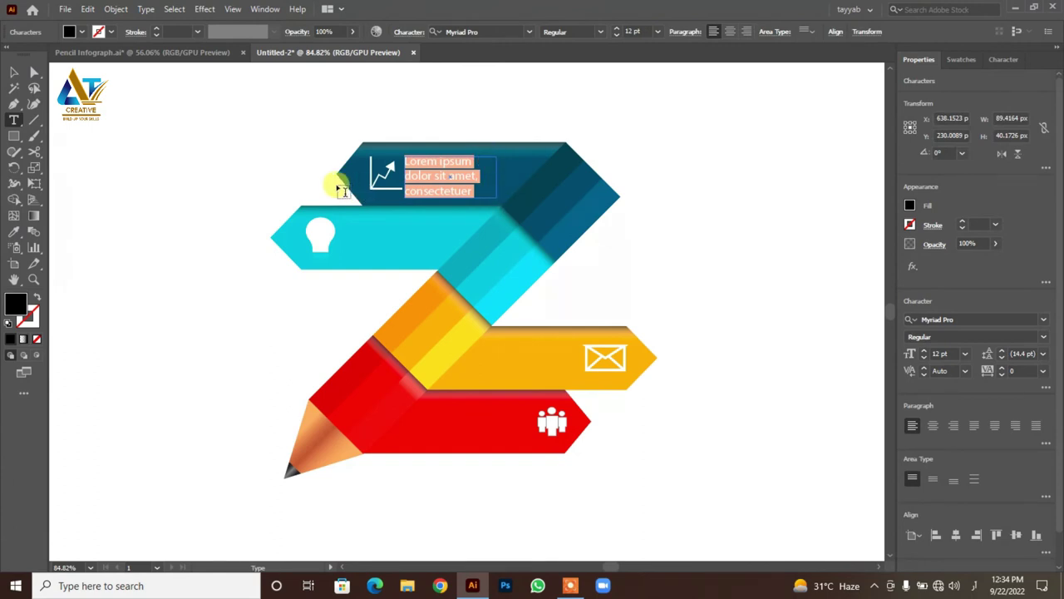
click(14, 73)
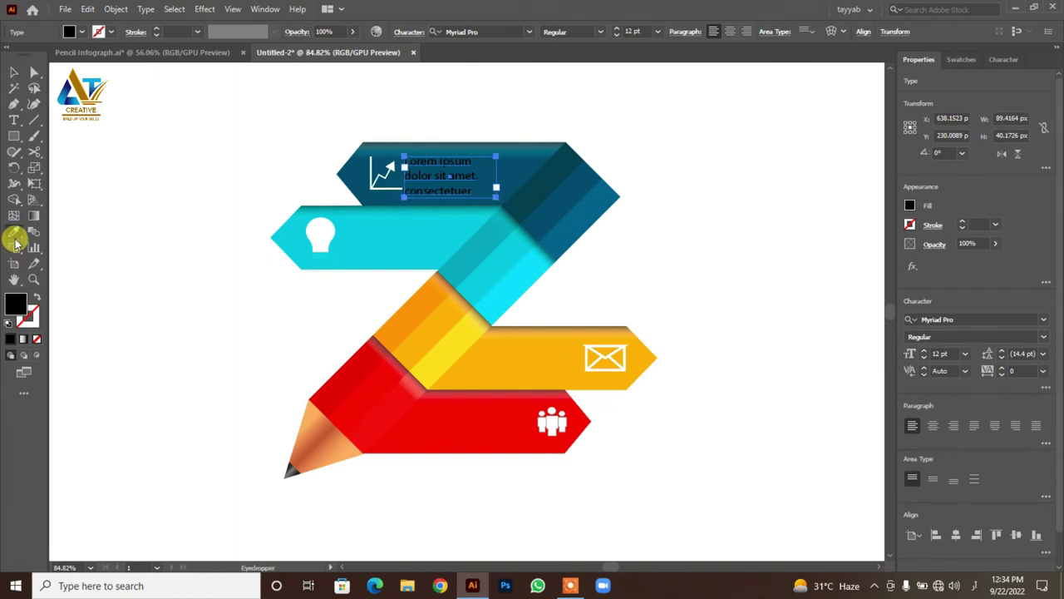
click(316, 231)
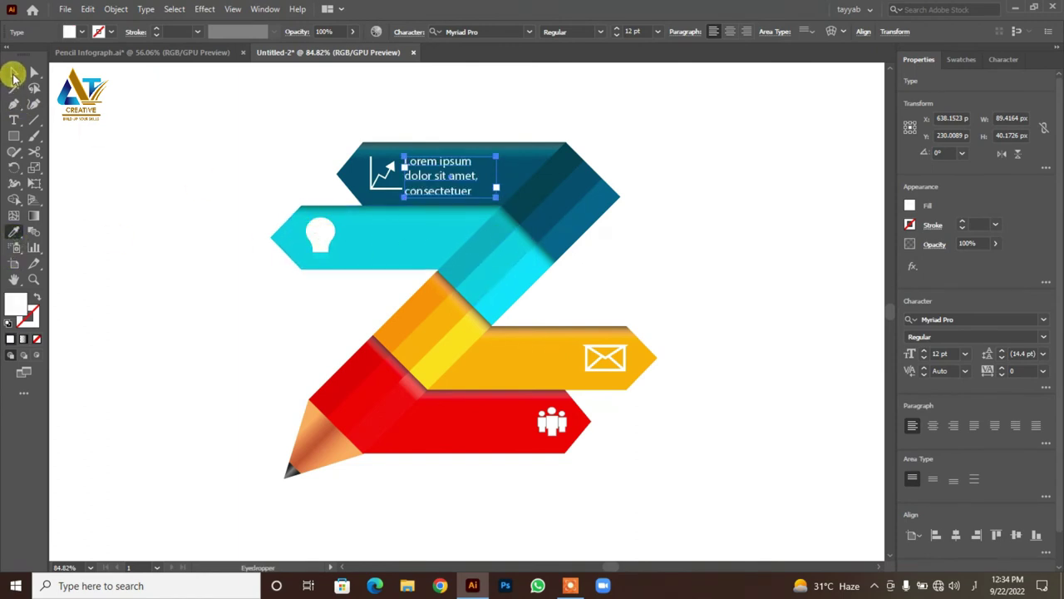
click(13, 75)
click(142, 118)
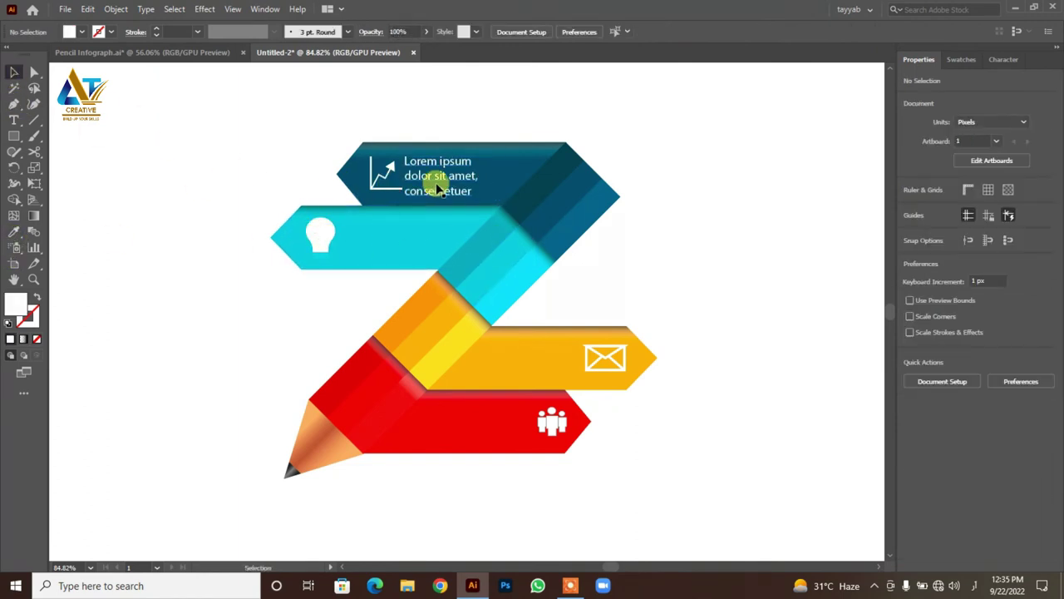
drag(437, 187, 439, 188)
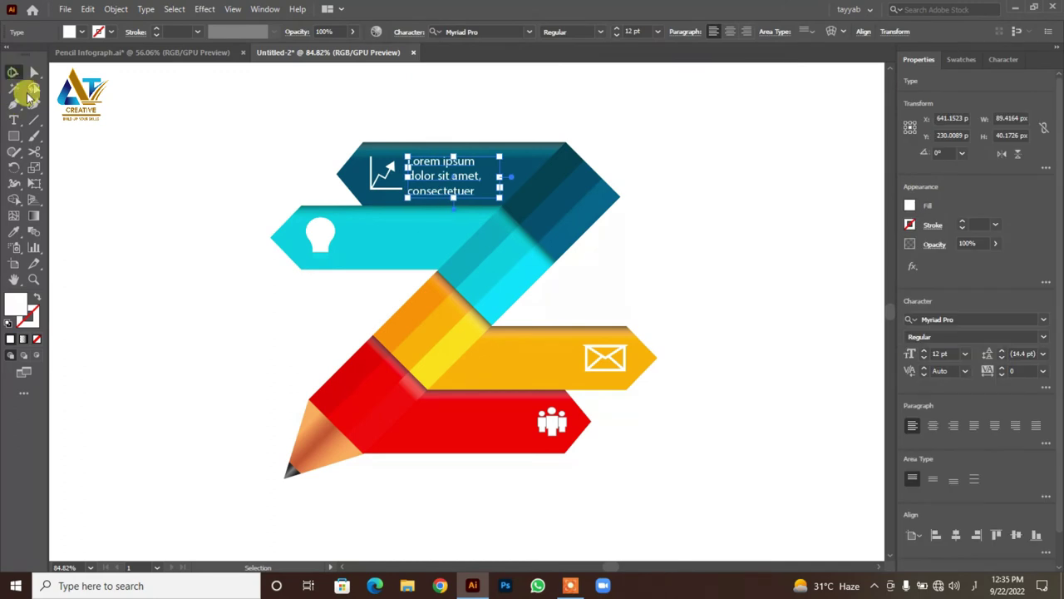
click(189, 149)
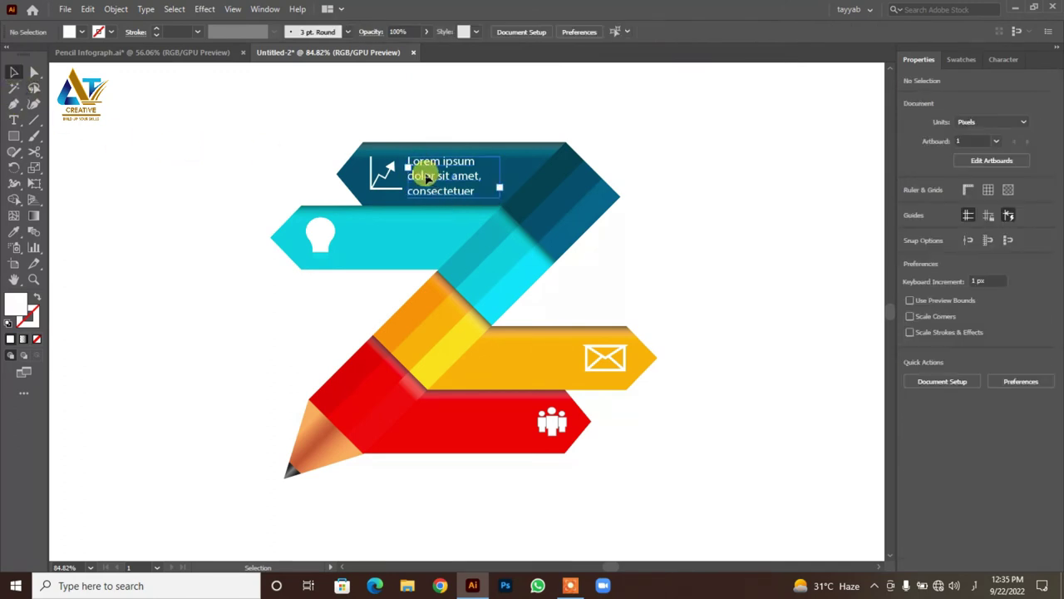
Copy the placeholder text onto the cyan and yellow banners.
drag(426, 177, 379, 240)
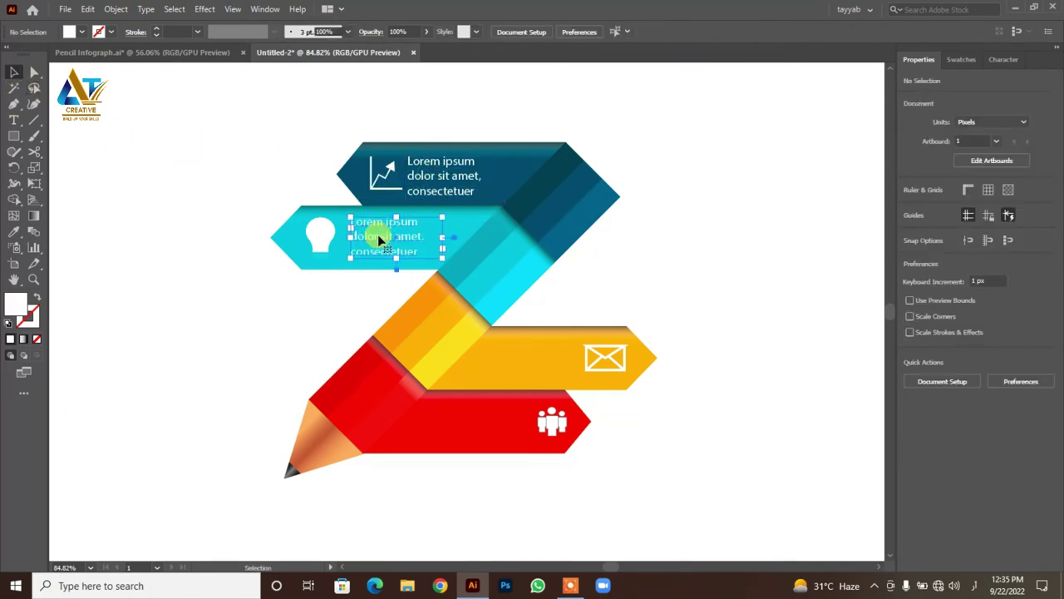
click(671, 220)
mouse_move(392, 238)
mouse_down()
mouse_move(522, 360)
mouse_move(490, 422)
mouse_up()
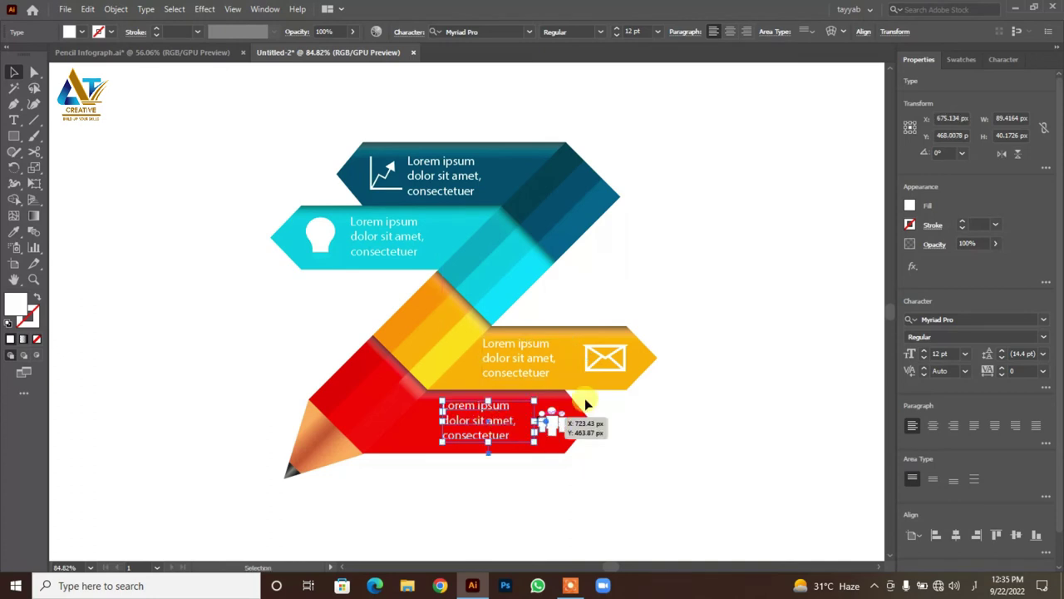
click(128, 121)
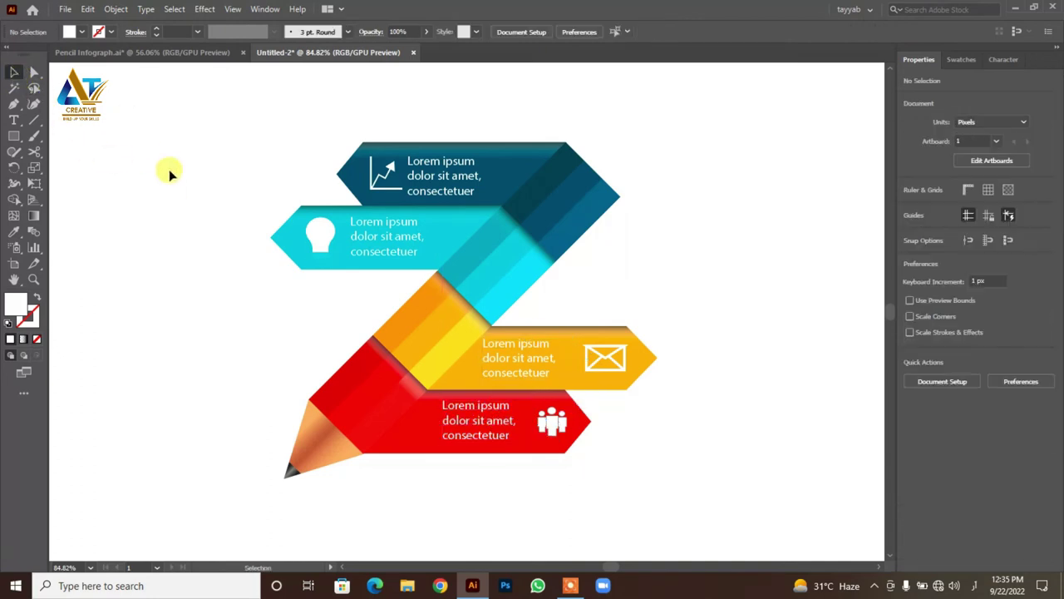
Type a Step01 label in Arial Rounded MT Bold and rotate it 45°.
click(16, 125)
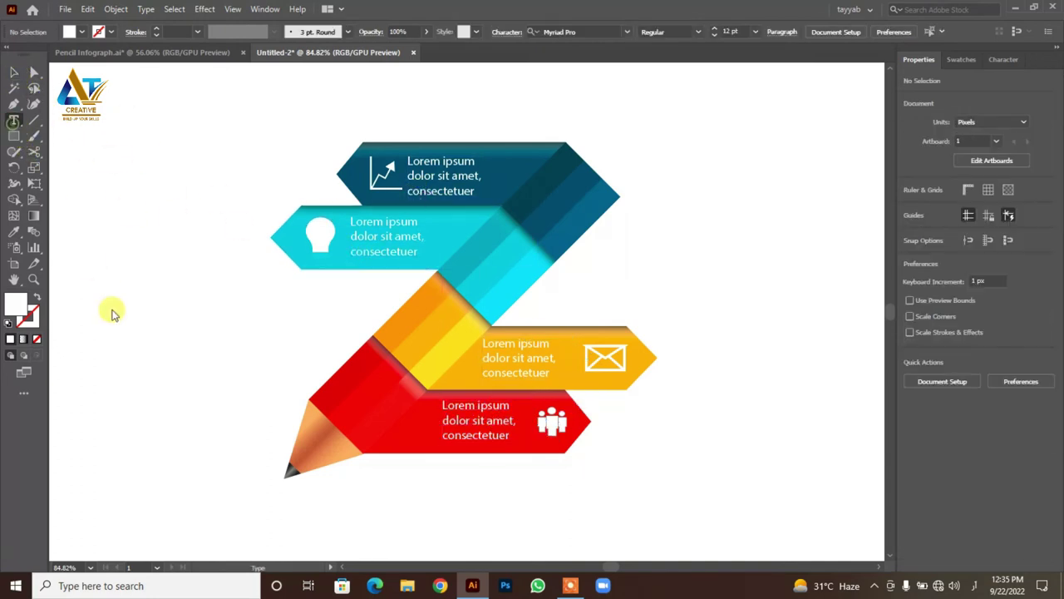
click(175, 354)
key(BackSpace)
text(Step01)
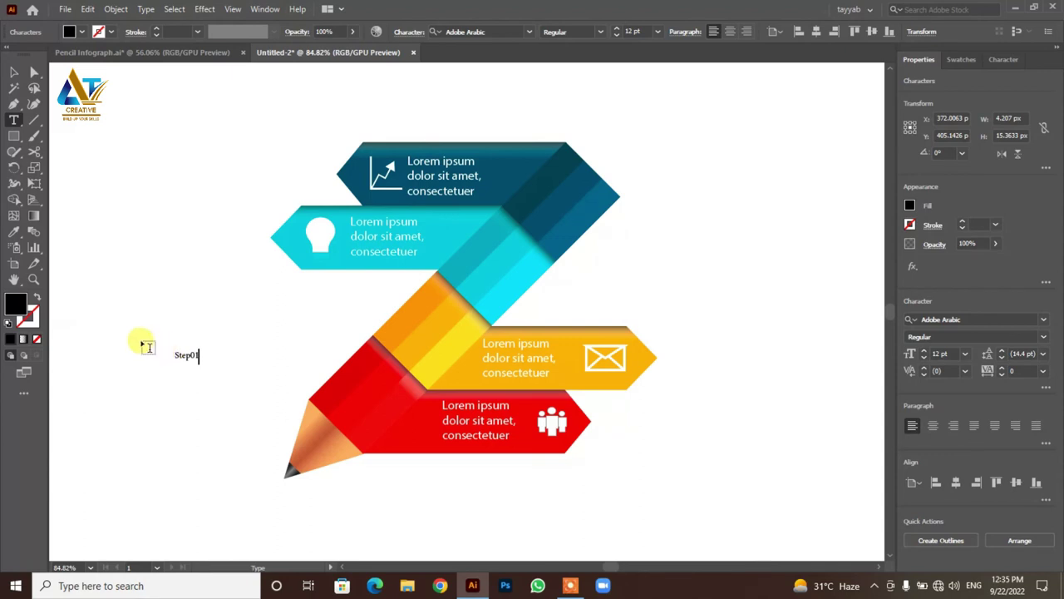
key(Escape)
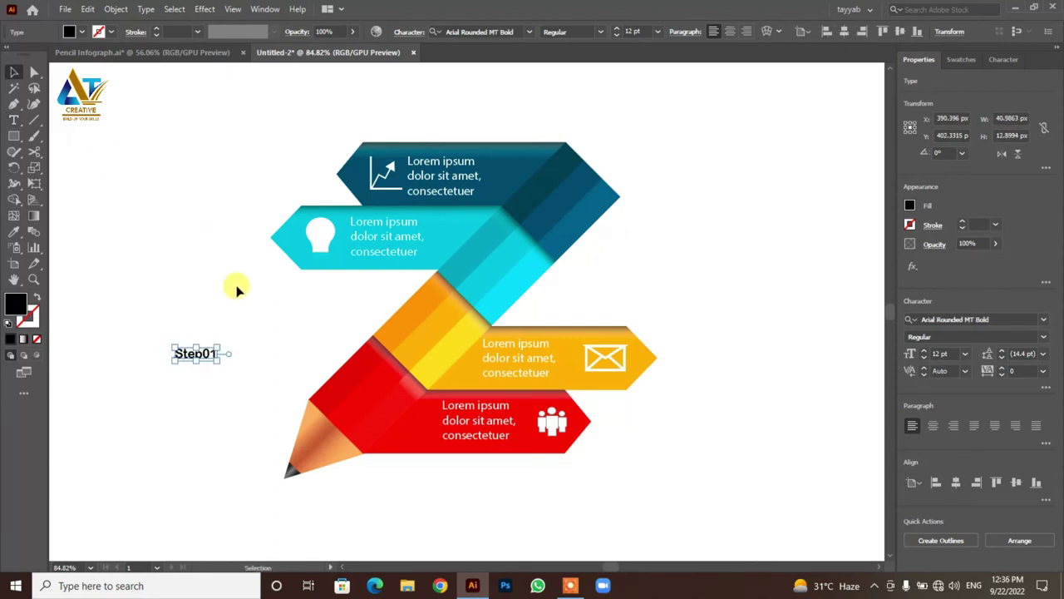
drag(220, 337, 202, 319)
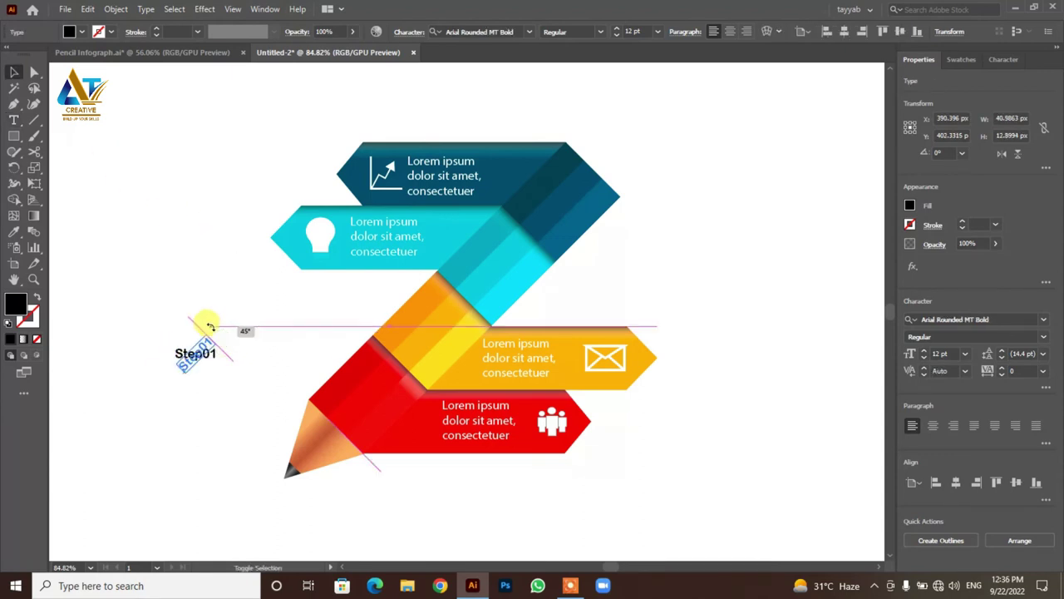
Move the Step01 label onto the red section and copy it to the dark blue section.
click(182, 168)
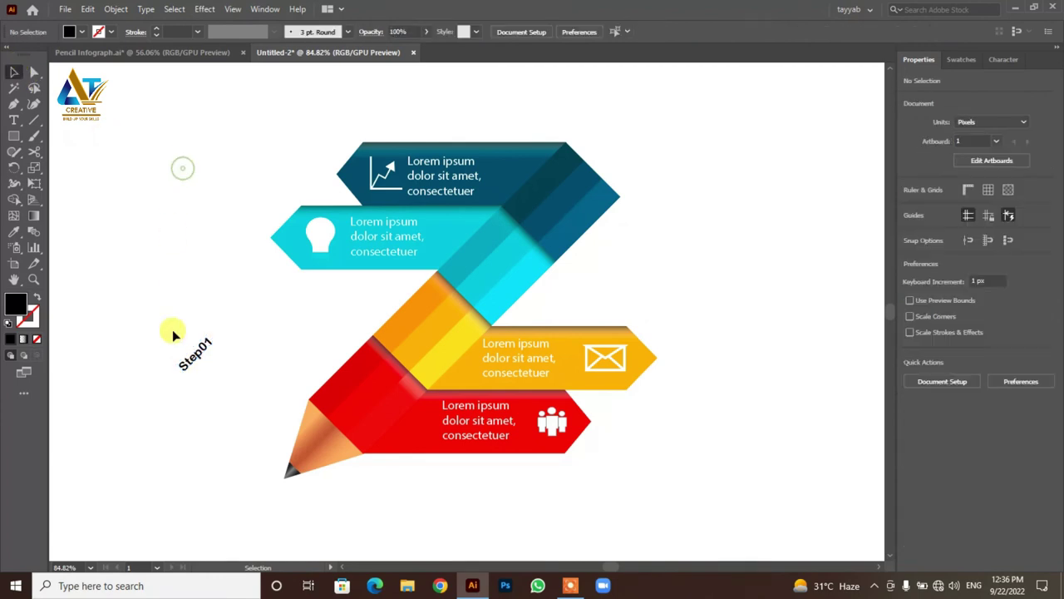
mouse_move(202, 360)
mouse_down()
mouse_move(368, 401)
mouse_move(572, 197)
mouse_up()
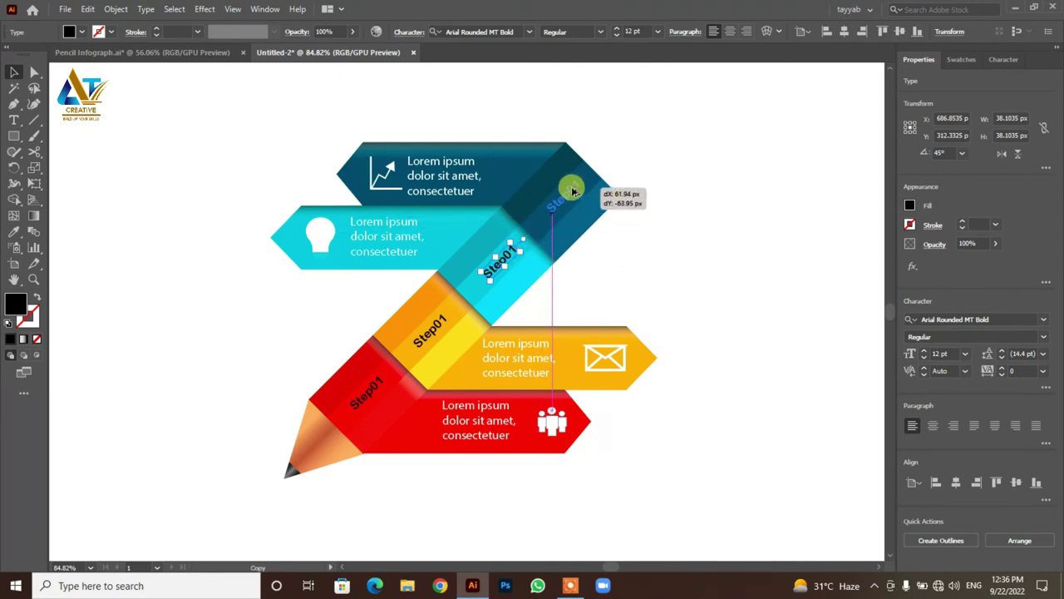
drag(572, 197, 536, 166)
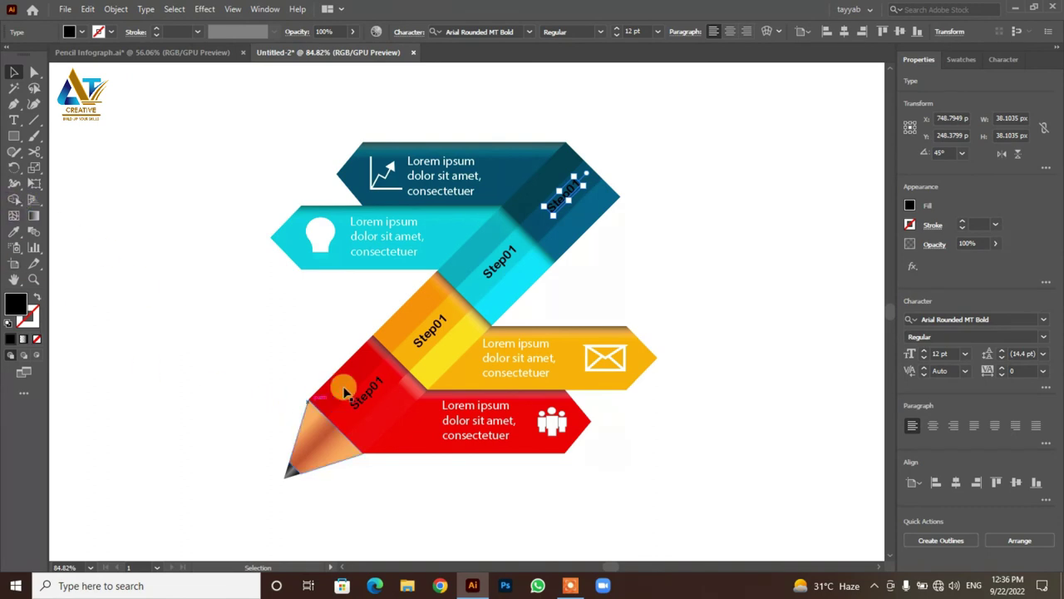
Tint the red and orange sections' Step01 labels to darker red and brown shades.
drag(366, 397, 367, 396)
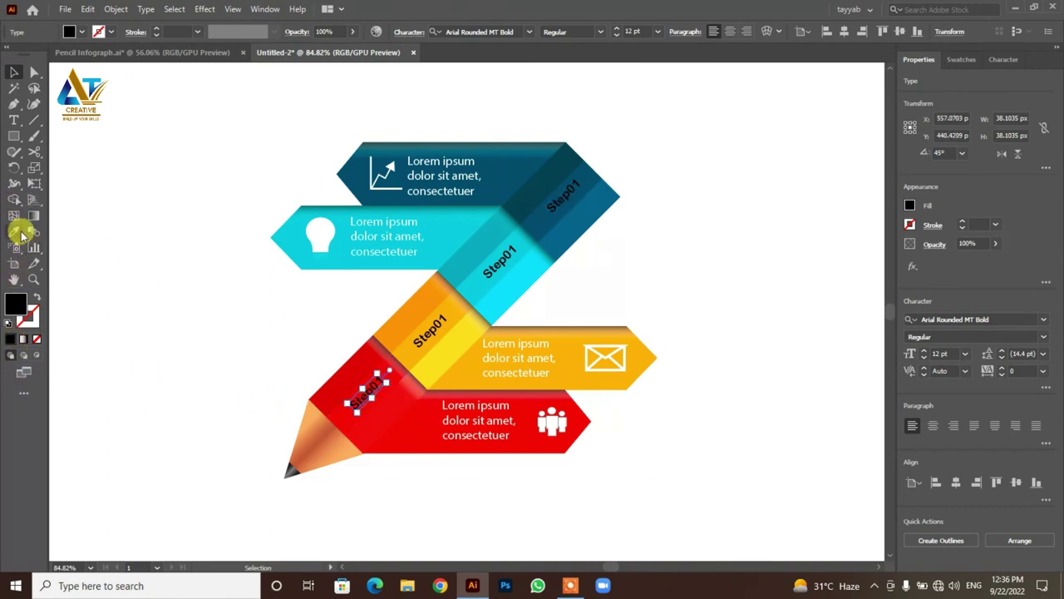
click(23, 235)
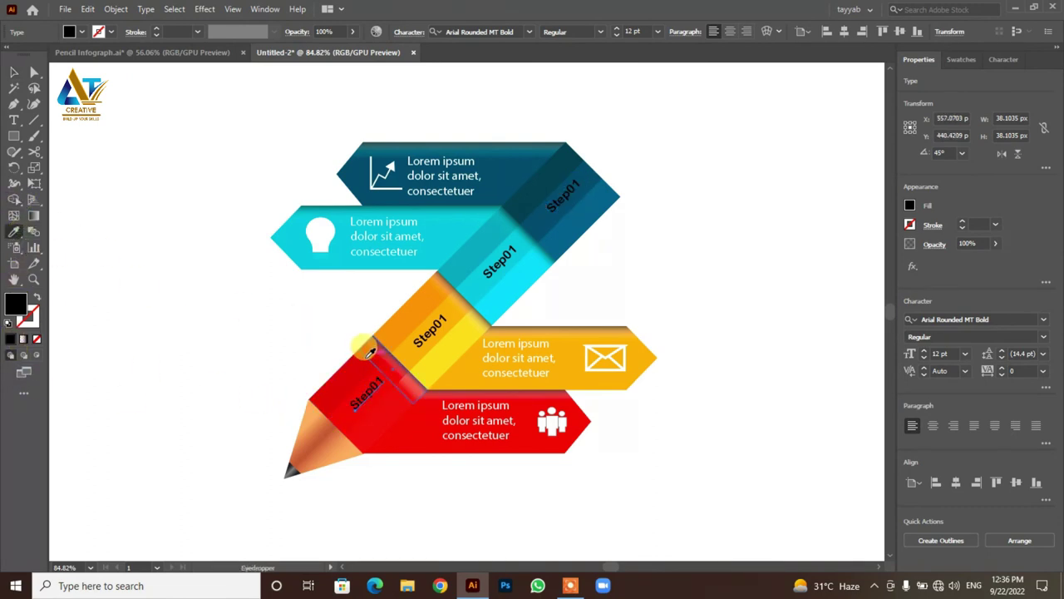
click(359, 353)
click(13, 72)
double_click(15, 305)
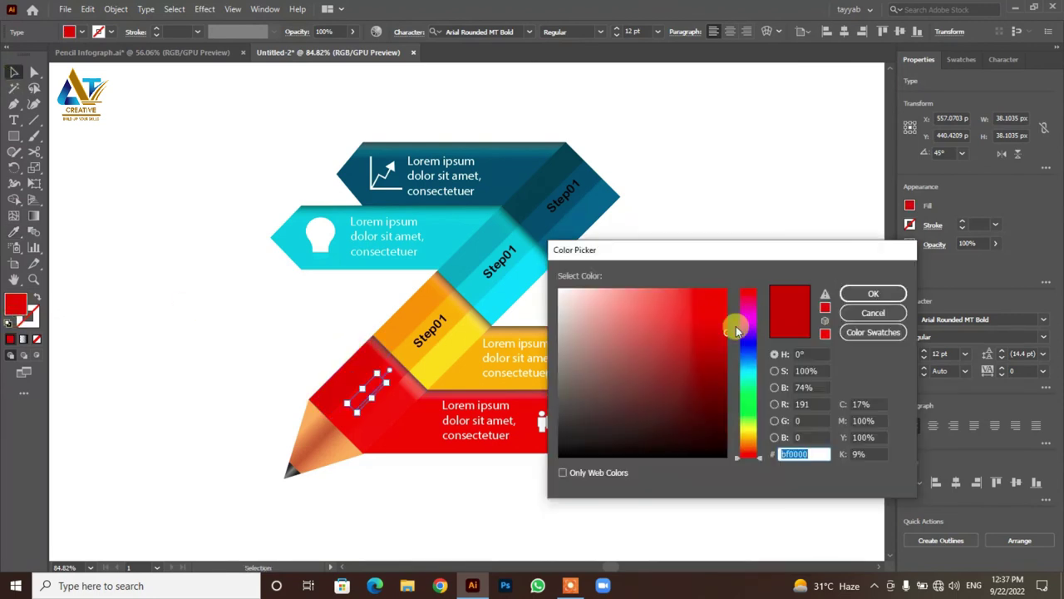
click(867, 291)
click(438, 307)
click(13, 231)
click(405, 304)
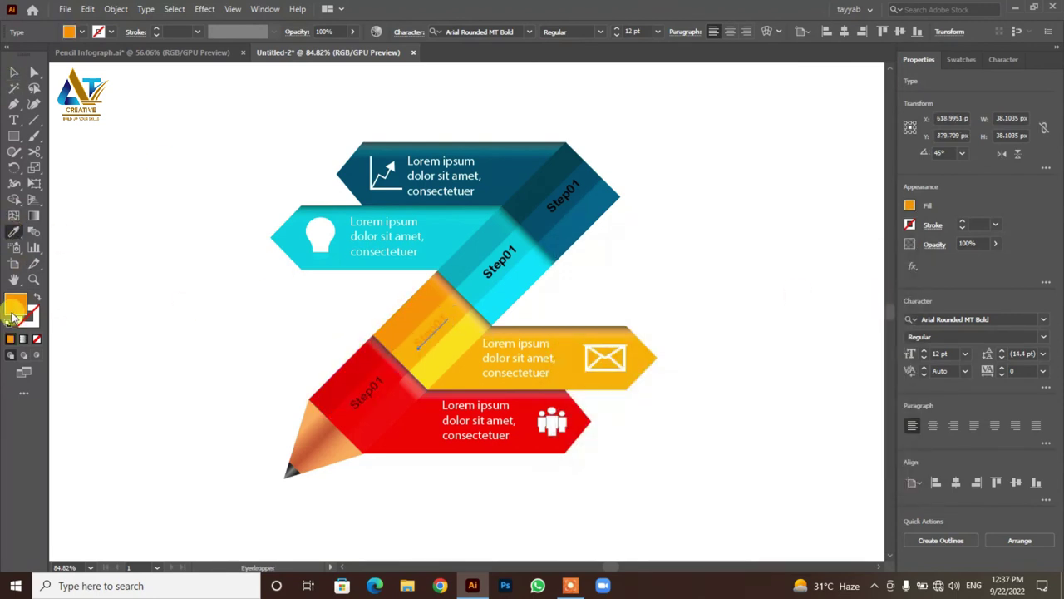
double_click(15, 305)
drag(713, 332, 725, 376)
click(867, 295)
Tint the cyan and dark blue sections' Step01 labels to dark teal and darker blue.
ctrl+click(503, 257)
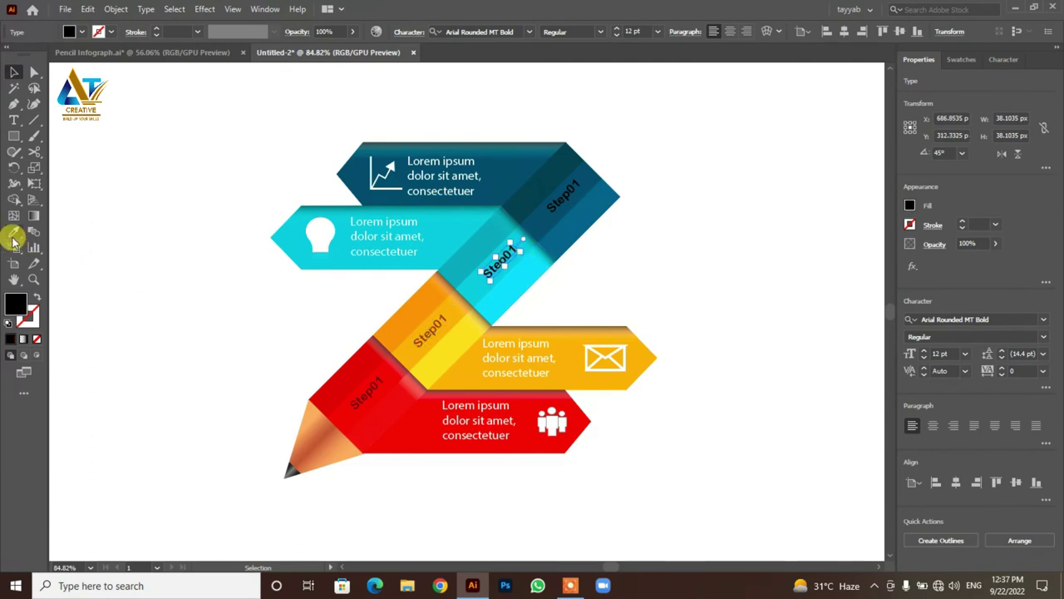
click(13, 231)
click(462, 250)
double_click(15, 306)
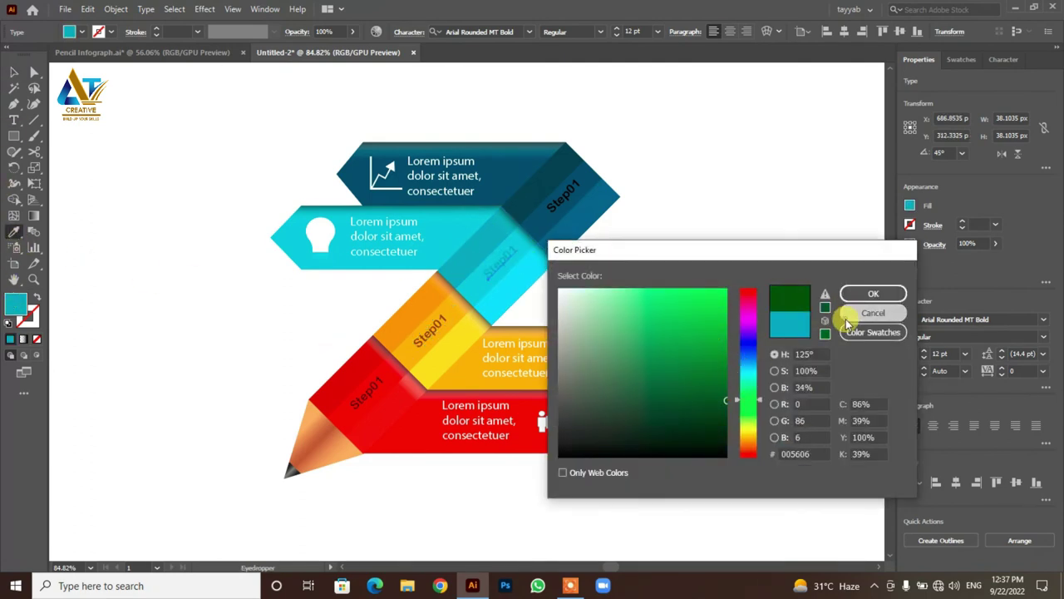
click(872, 313)
double_click(15, 305)
drag(562, 327, 728, 395)
click(872, 294)
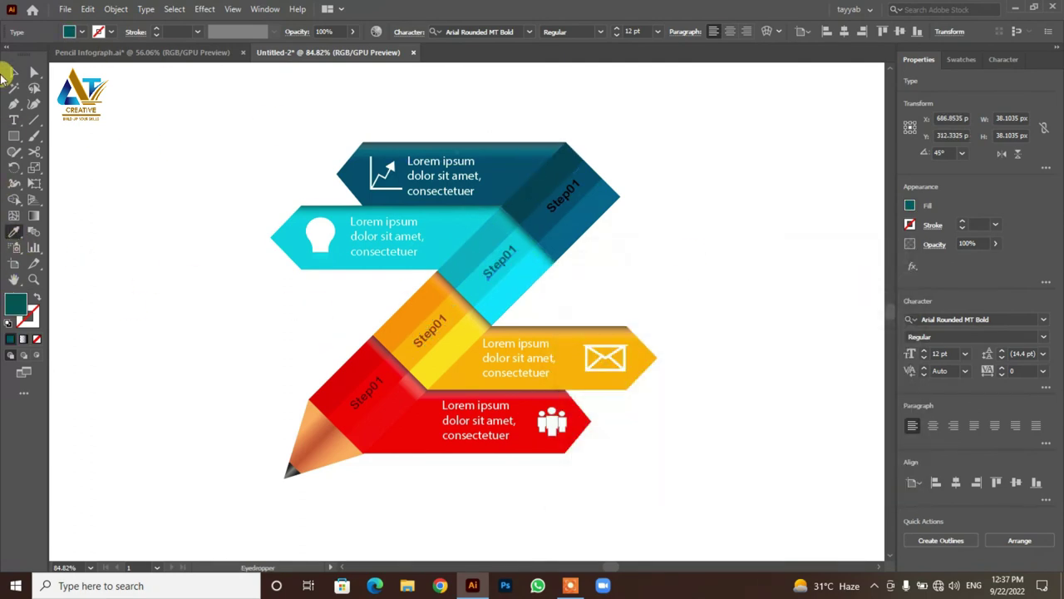
ctrl+click(563, 194)
click(13, 231)
double_click(15, 305)
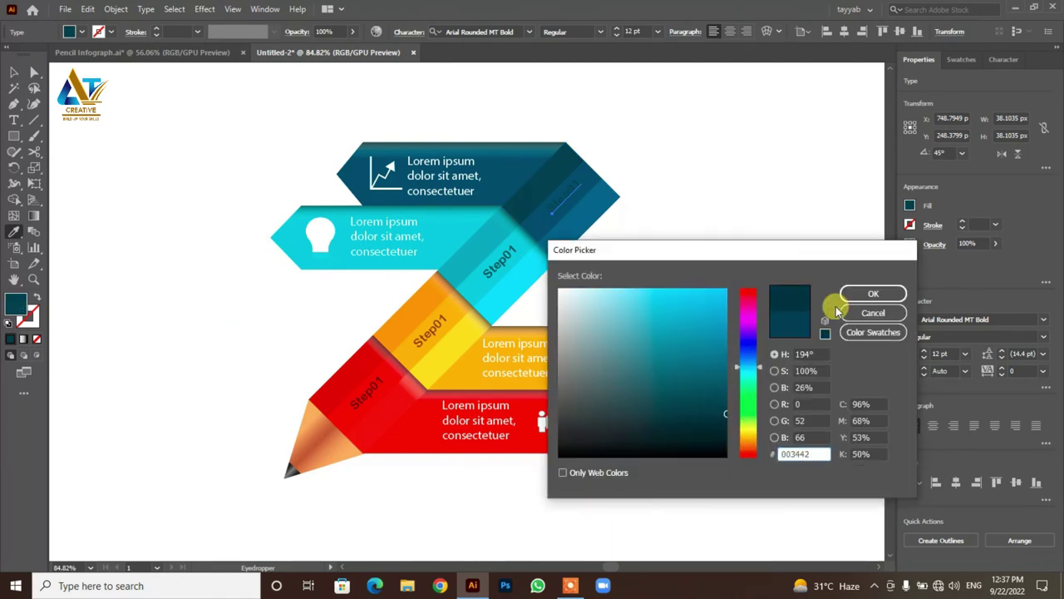
click(873, 294)
Change the label digits on the orange and cyan sections so labels run Step01–Step04, then fit the view.
click(13, 120)
click(441, 318)
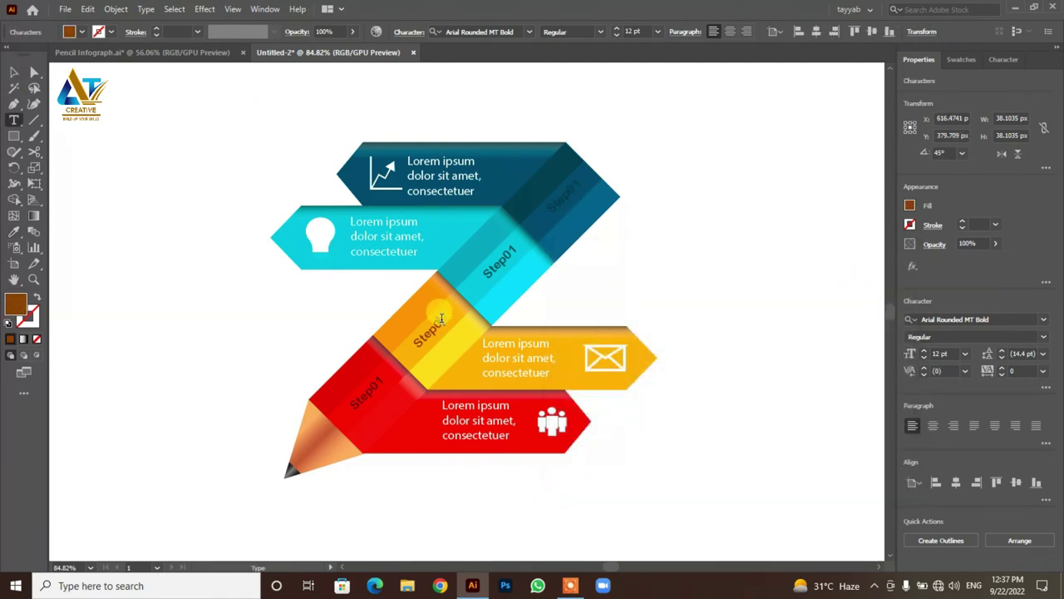
text(2)
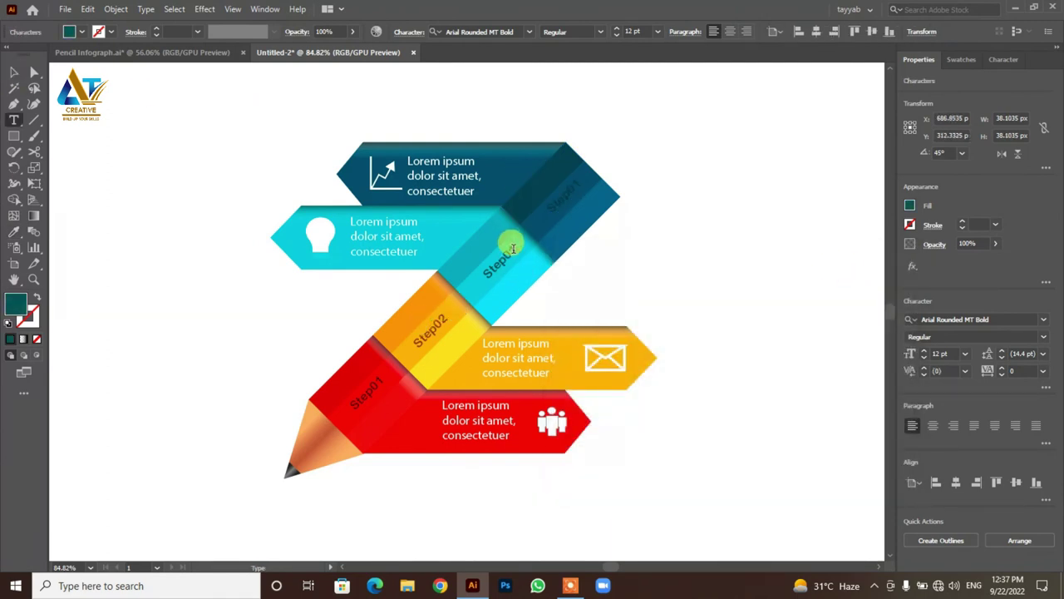
key(BackSpace)
text(3)
click(576, 185)
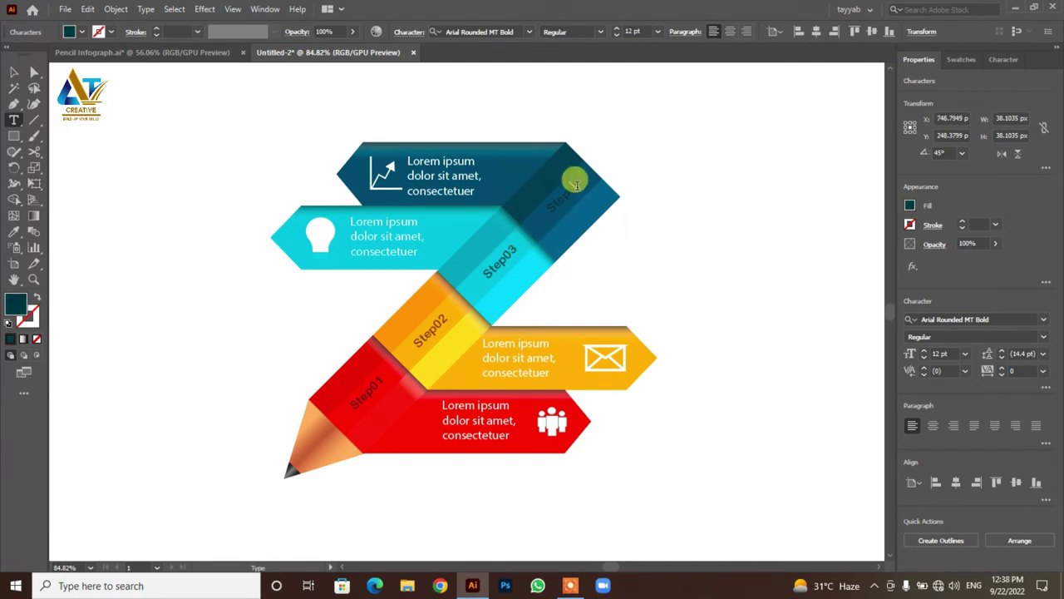
text(4)
key(Escape)
key(ctrl+0)
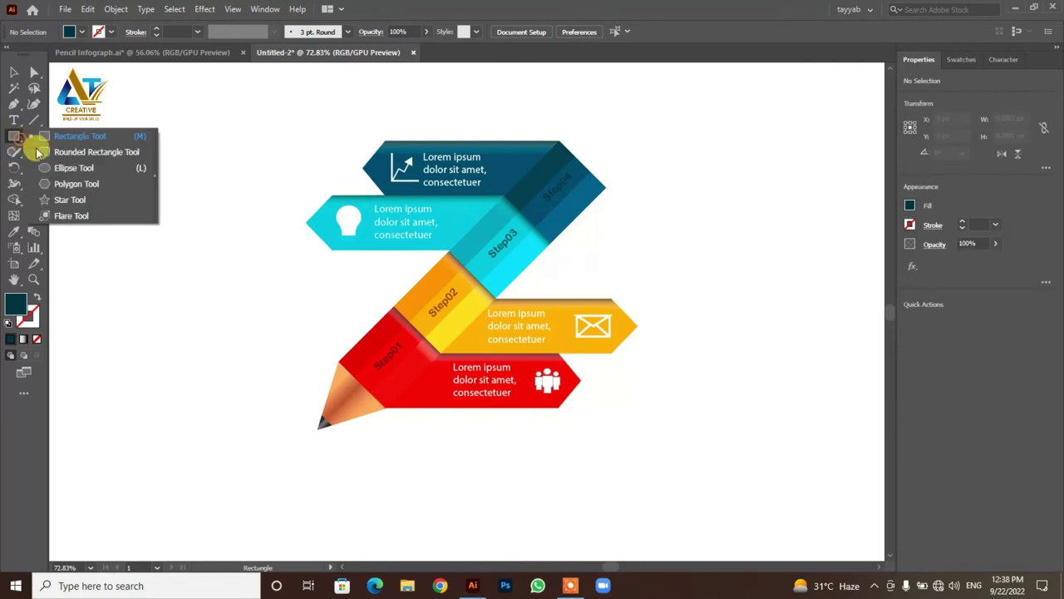
Draw a circle below the pencil tip with the Ellipse tool.
drag(14, 135, 66, 136)
key(l)
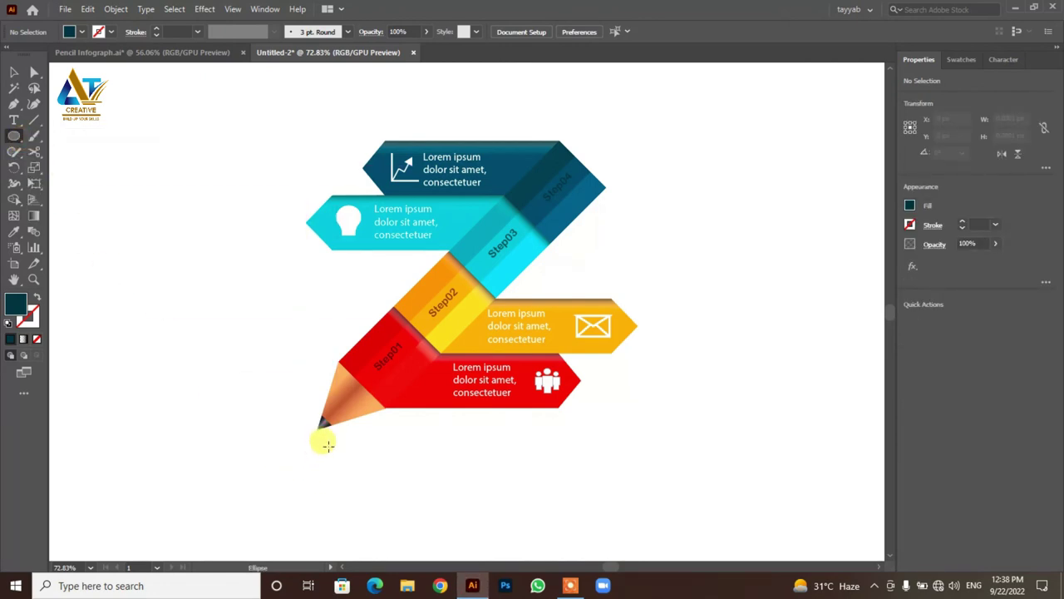
drag(328, 447, 392, 516)
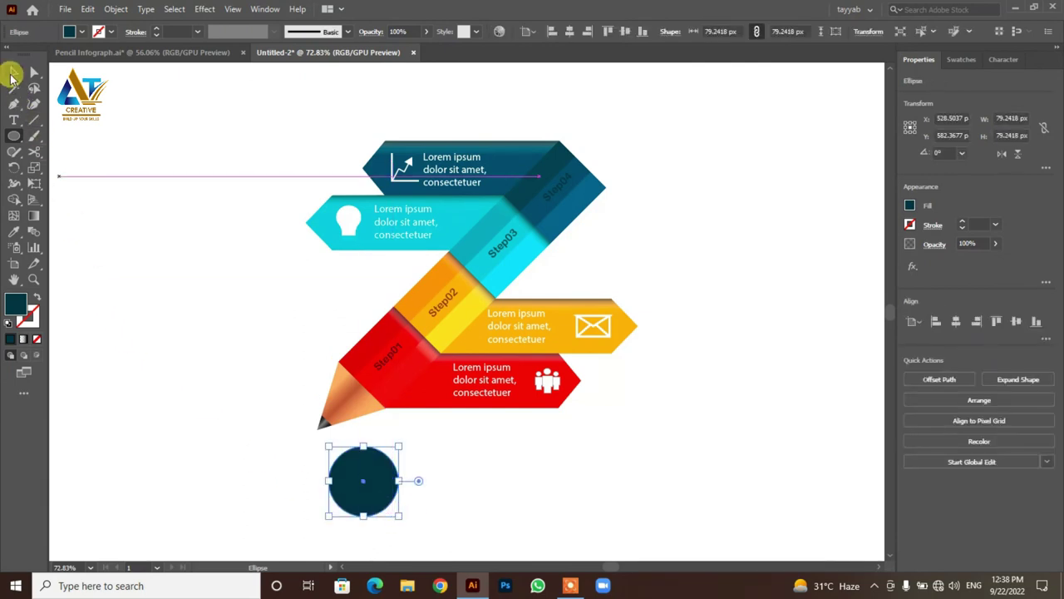
click(14, 73)
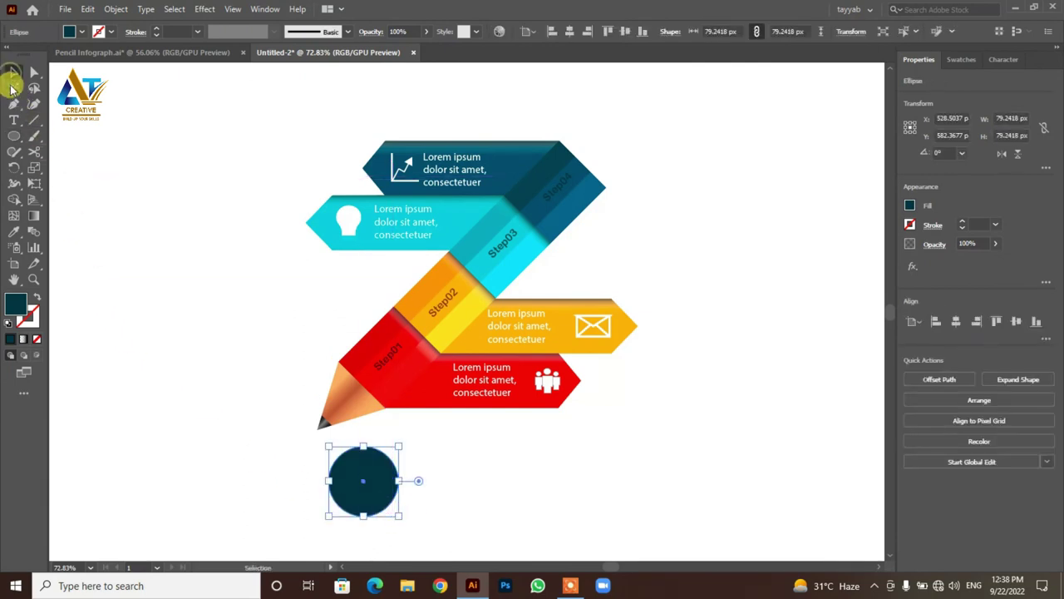
Fill the circle with a black radial gradient, reversed so the centre is dark.
click(28, 339)
click(751, 229)
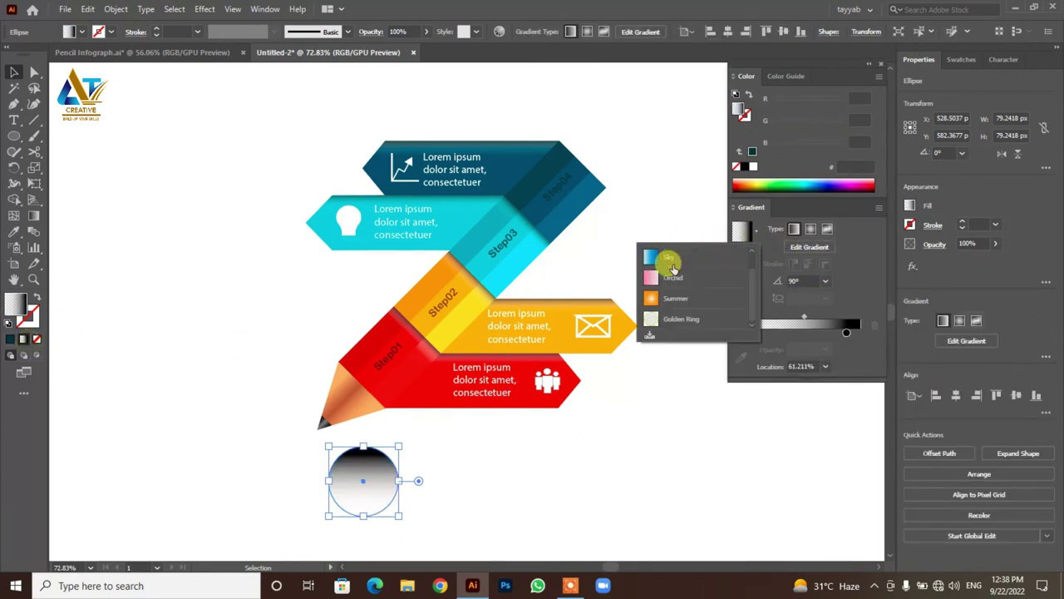
click(672, 256)
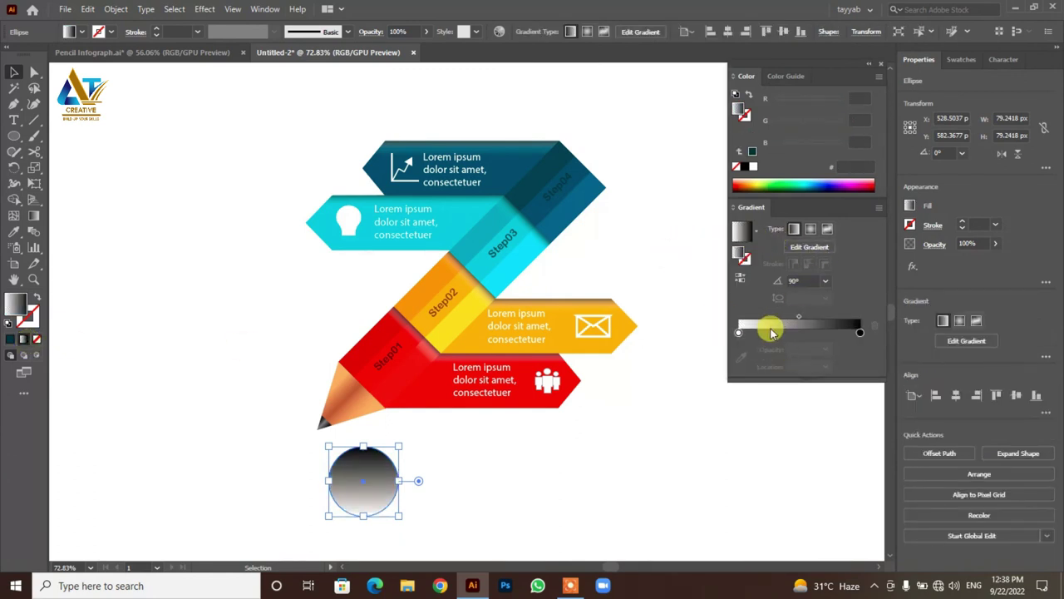
click(738, 335)
double_click(738, 334)
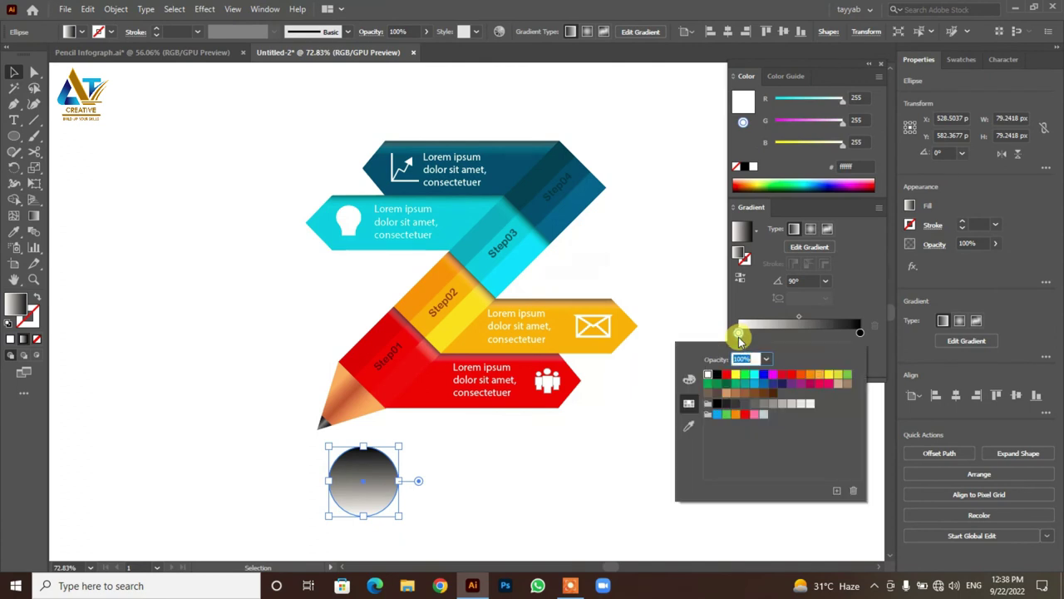
click(772, 405)
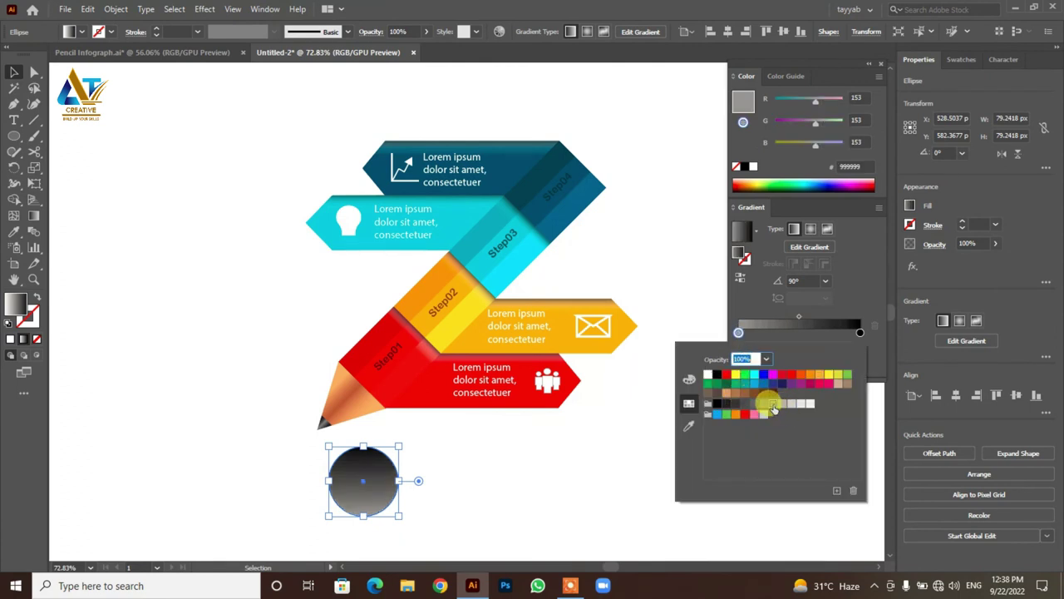
click(700, 306)
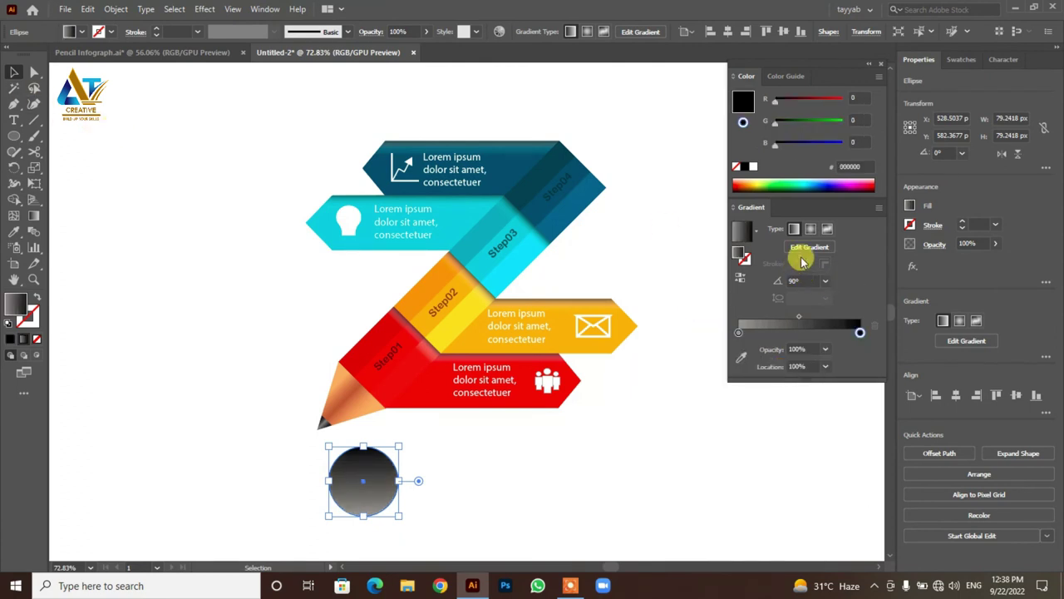
click(811, 230)
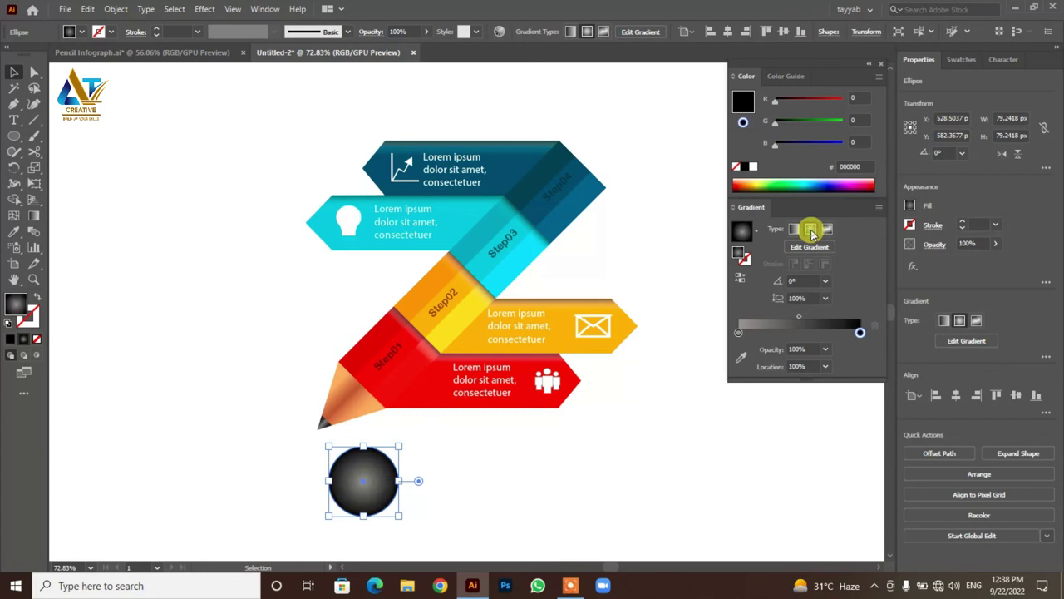
click(739, 276)
click(13, 72)
Squash the circle into a flat, sharp-ended ellipse and move it under the pencil tip.
drag(363, 443, 362, 510)
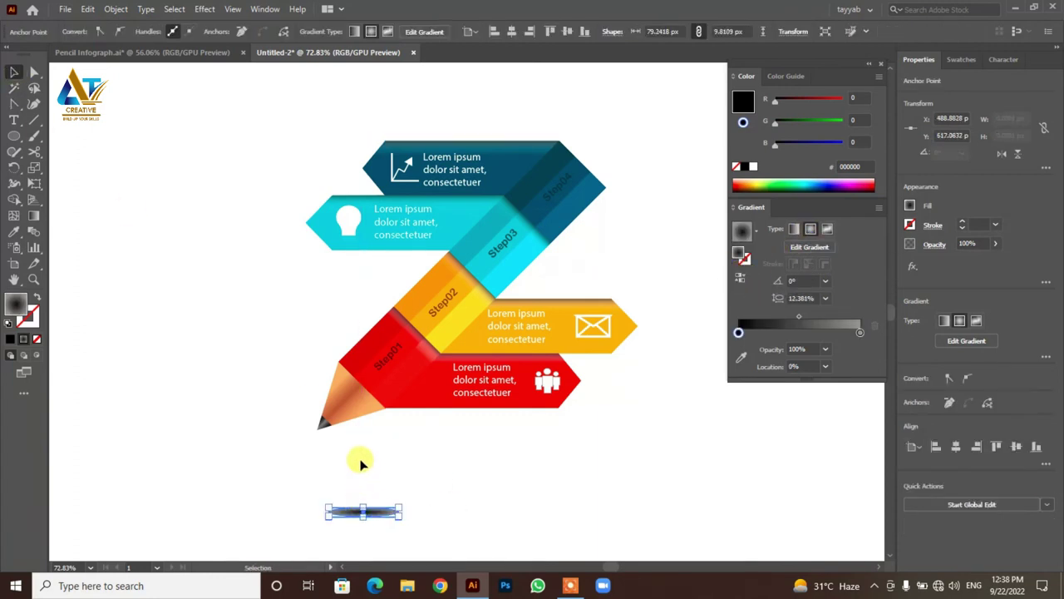
click(101, 31)
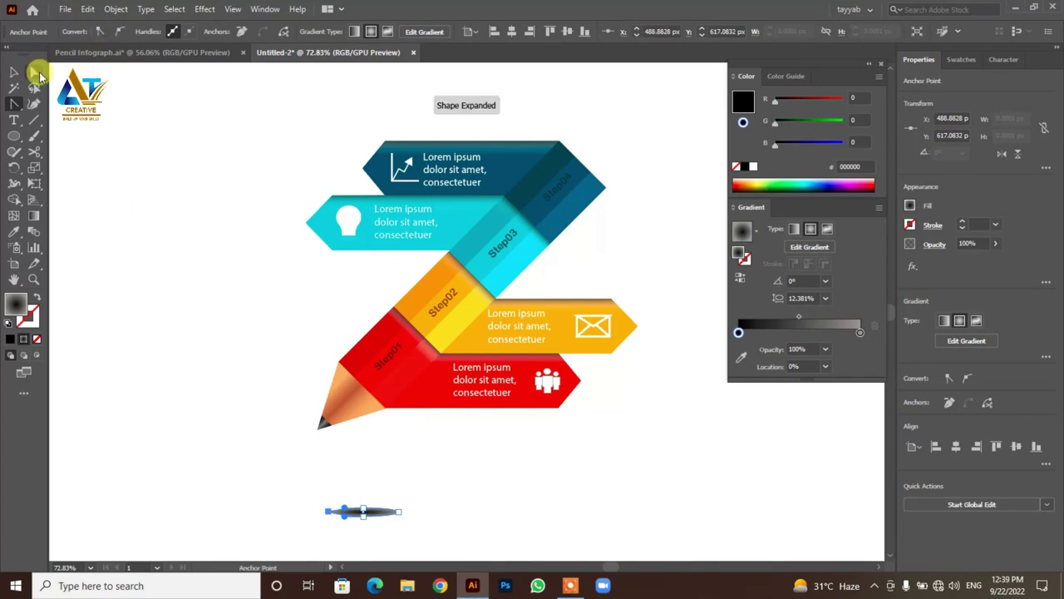
click(13, 72)
click(153, 230)
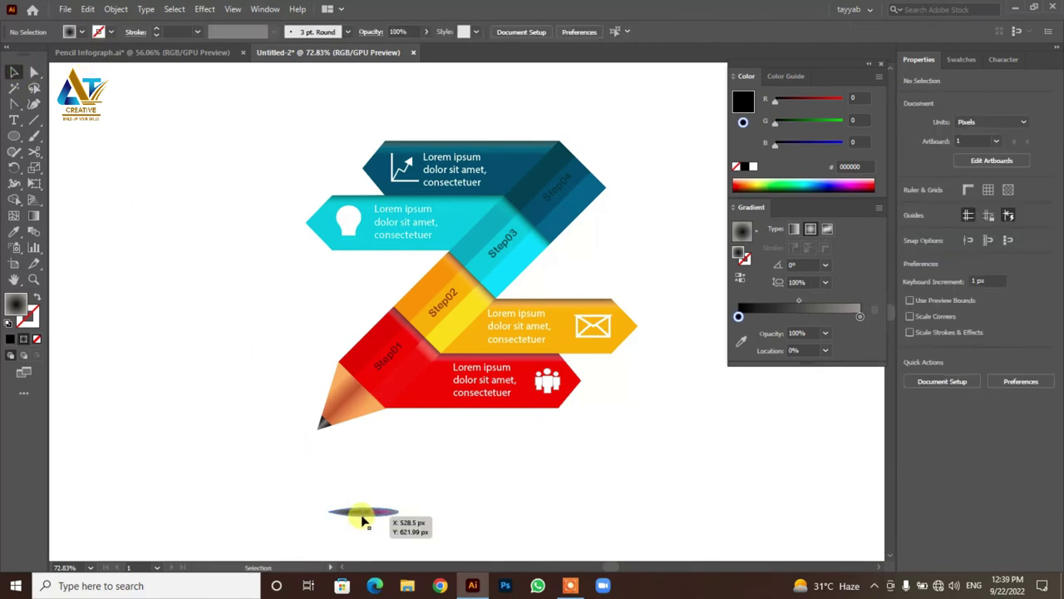
drag(363, 511, 353, 432)
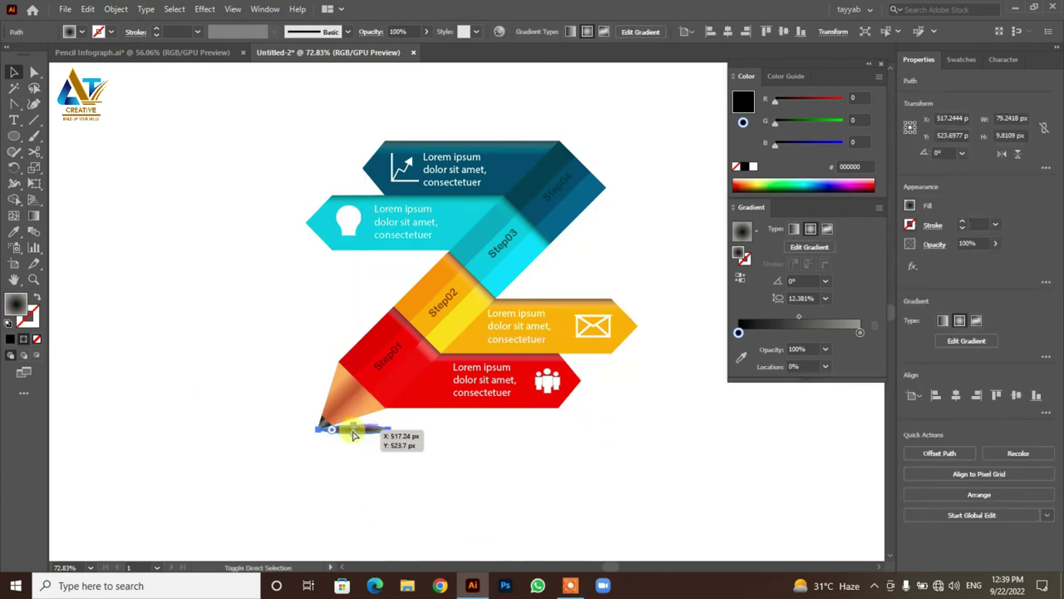
Stretch the shadow ellipse to about 134 × 6 px beneath the tip.
key(a)
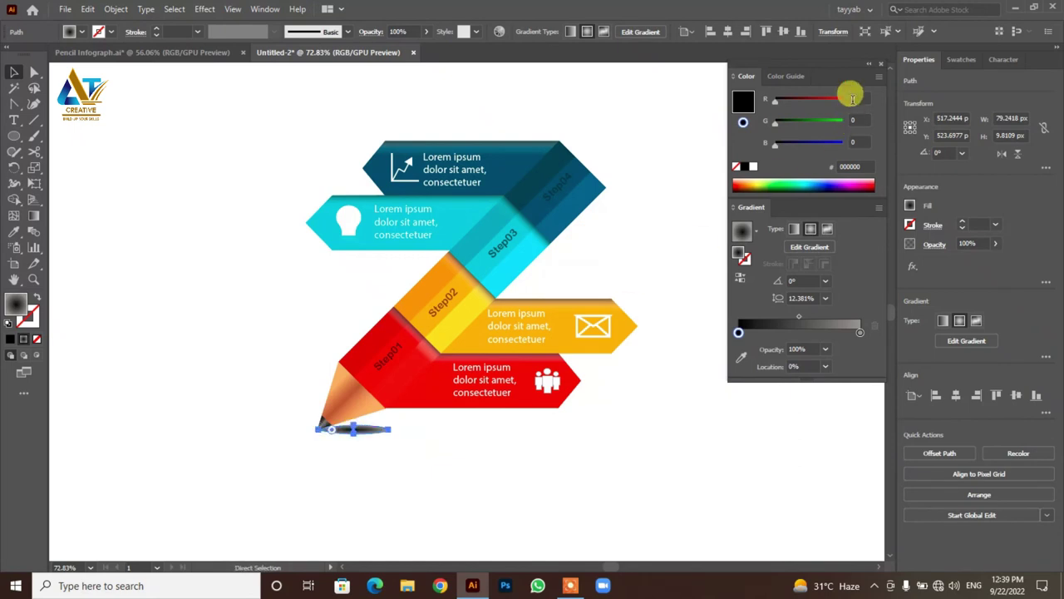
click(882, 70)
key(z)
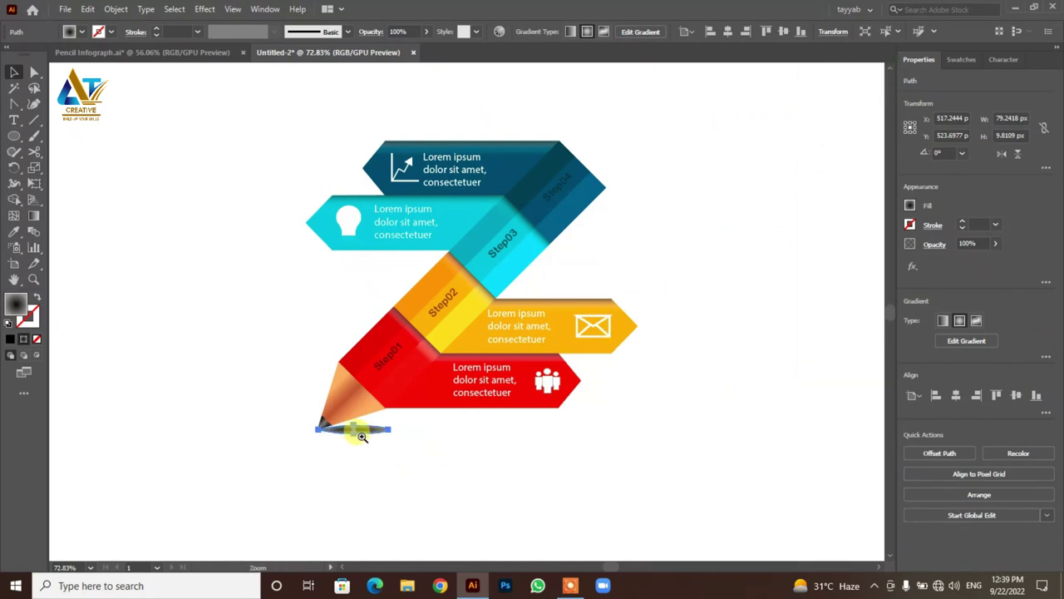
drag(363, 428, 507, 474)
key(v)
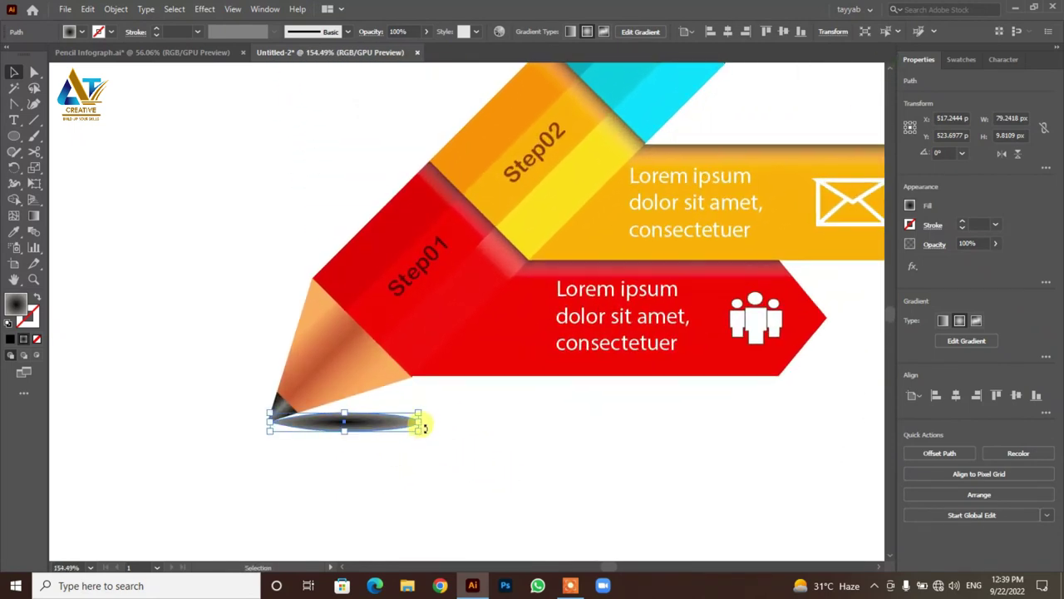
drag(423, 426, 521, 416)
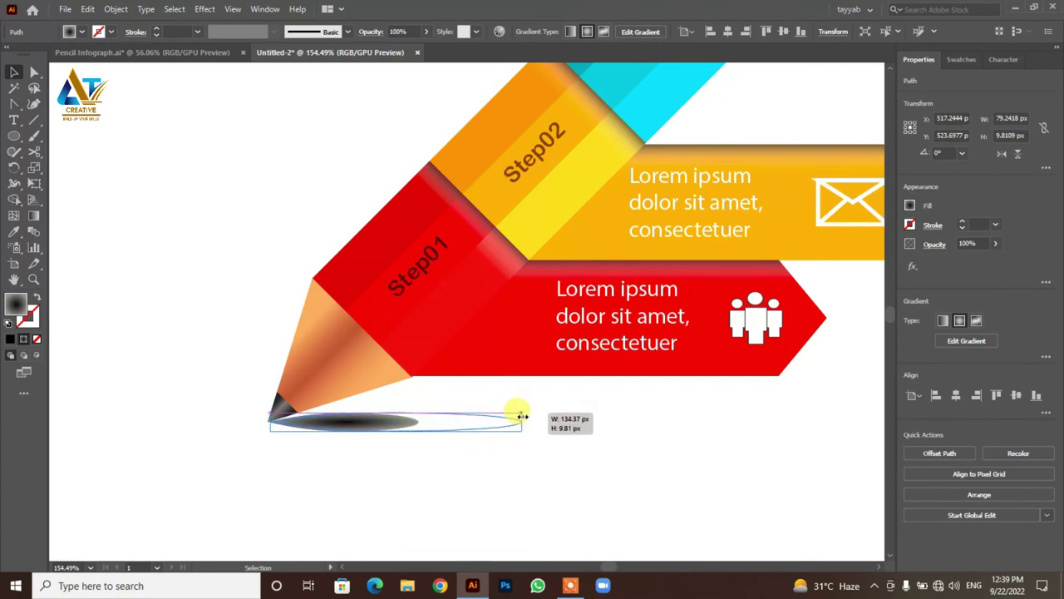
drag(395, 413, 404, 423)
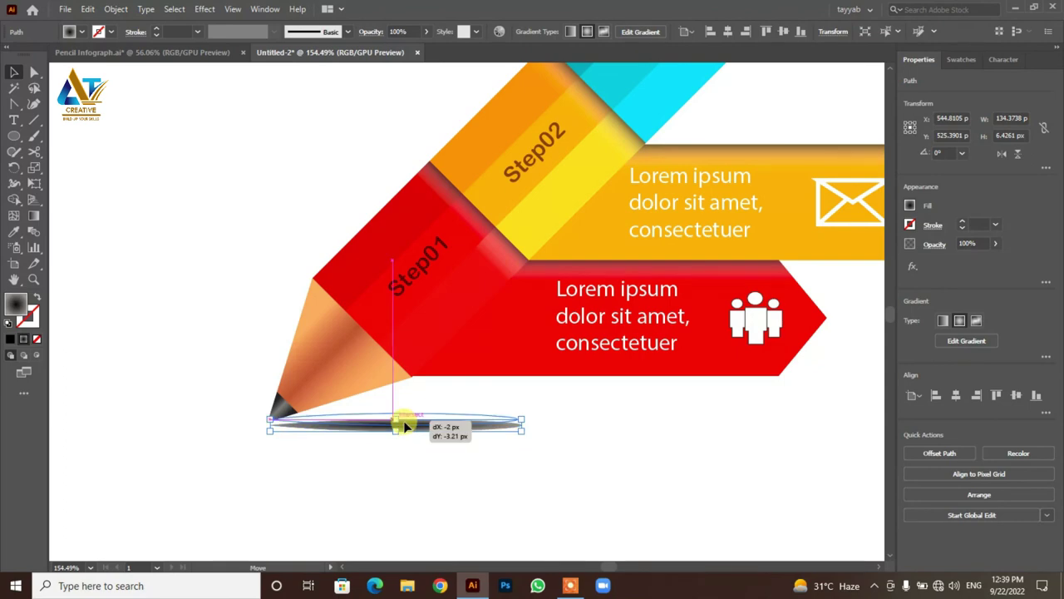
click(467, 456)
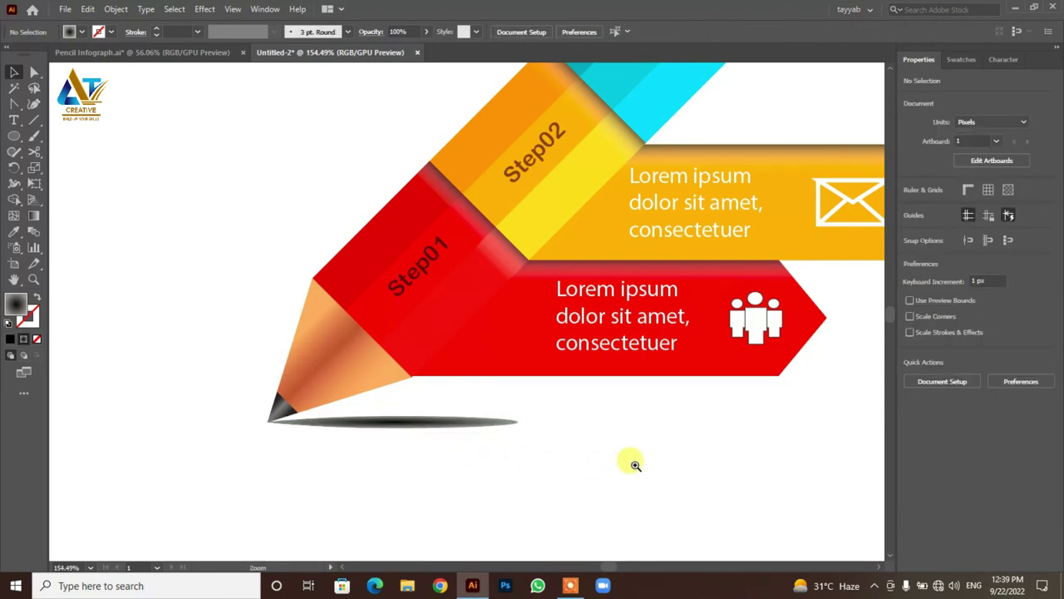
scroll(532, 449, down, 5)
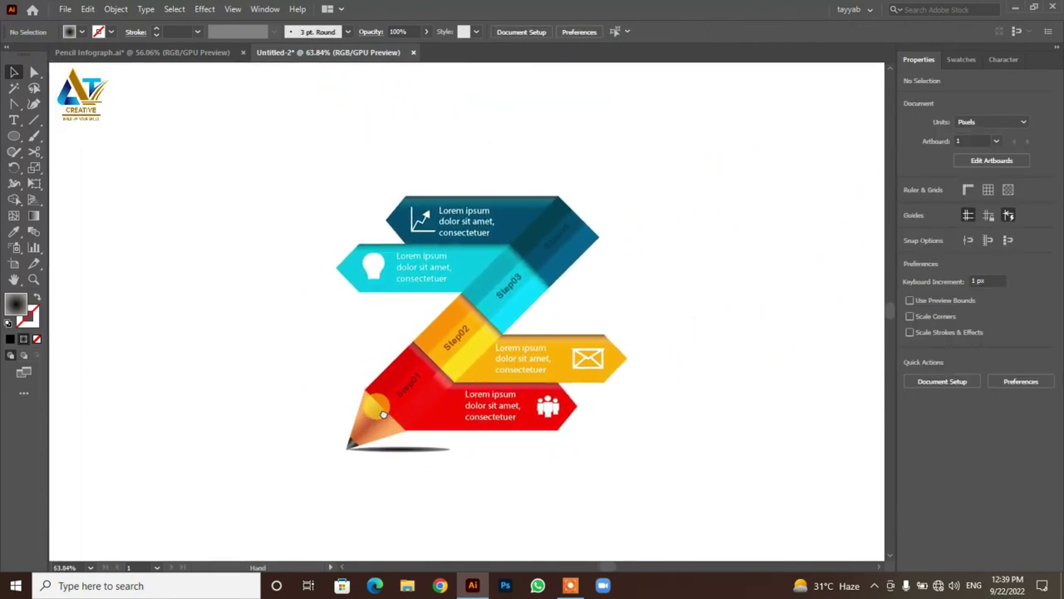
Set the shadow ellipse under the pencil to 50% opacity.
drag(454, 398, 352, 405)
click(360, 442)
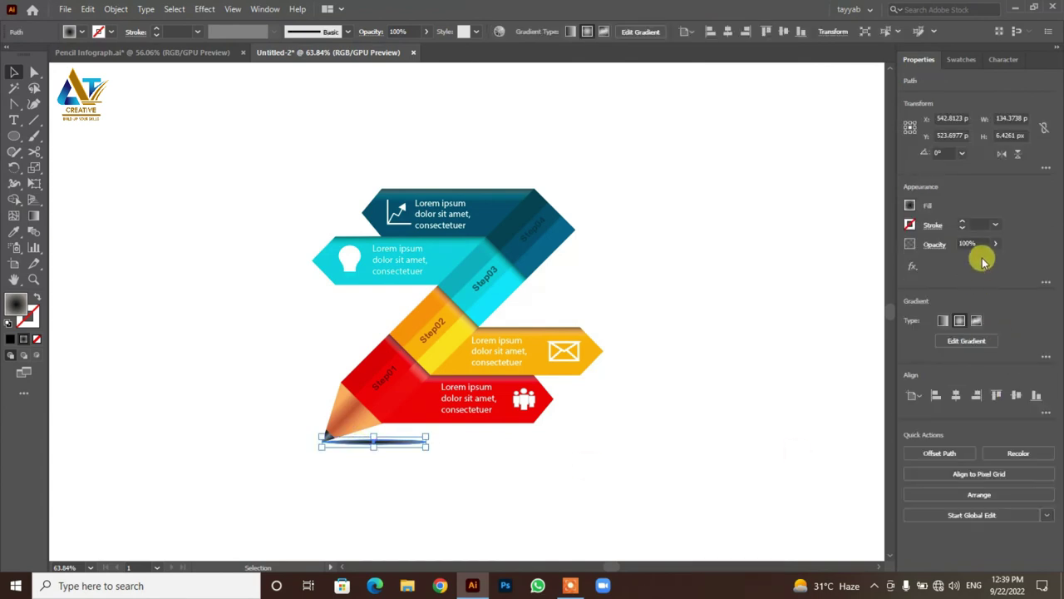
text(80)
key(Return)
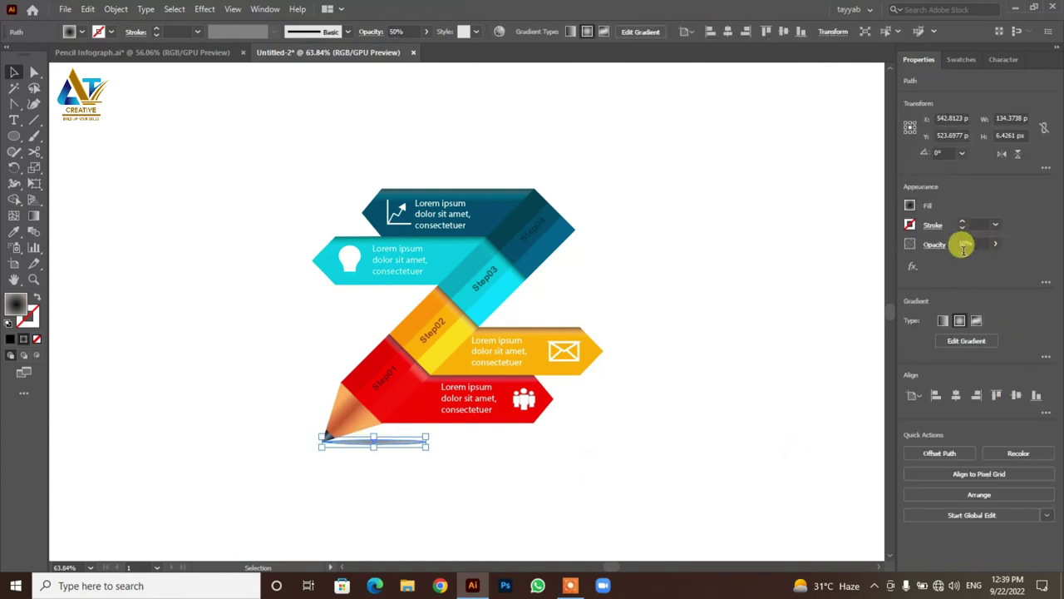
click(742, 347)
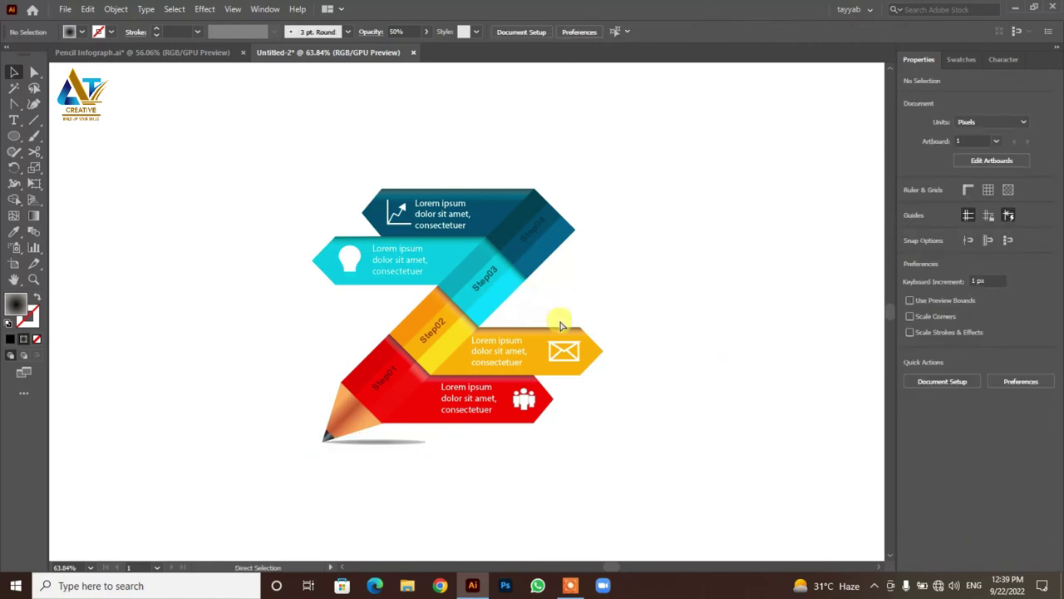
mouse_move(560, 325)
mouse_down()
mouse_move(582, 353)
mouse_move(587, 322)
mouse_up()
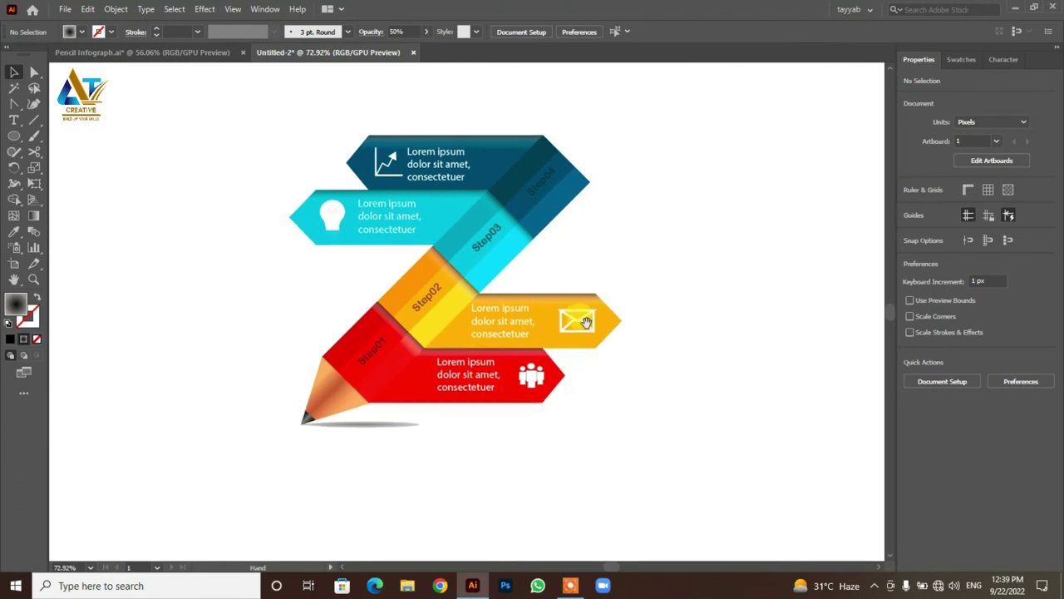
drag(14, 136, 87, 136)
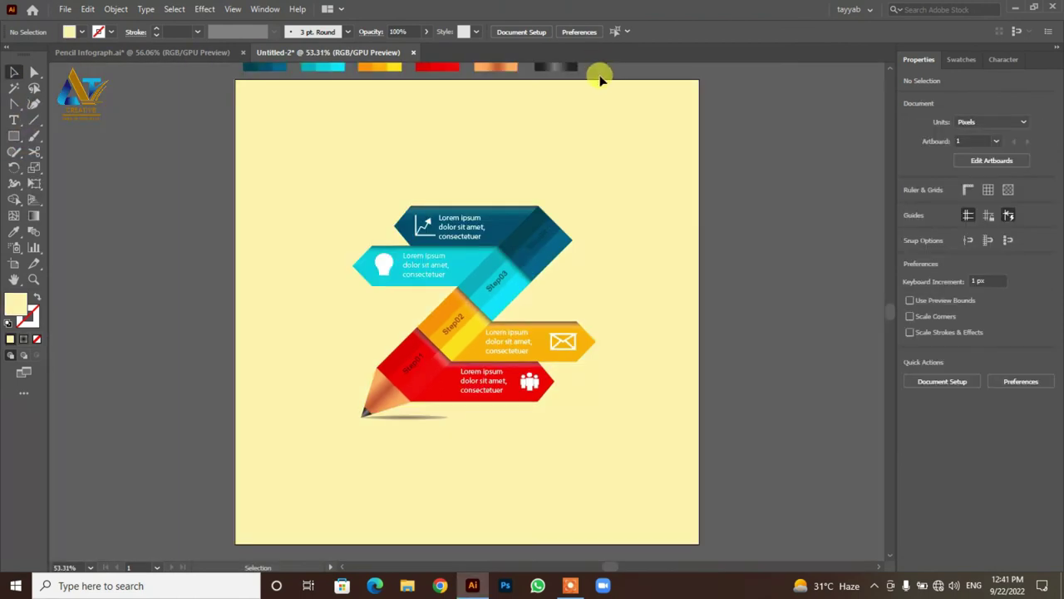
Marquee-select and delete the six swatch strips above the artboard, then fit the artboard in view.
scroll(598, 79, up, 3)
click(556, 170)
drag(144, 156, 595, 171)
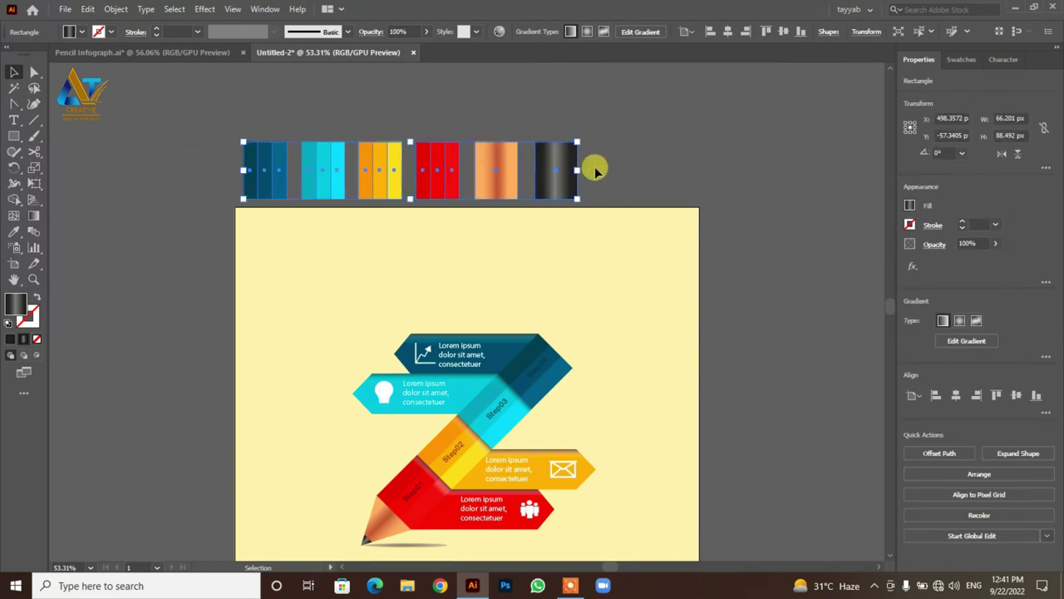
key(Delete)
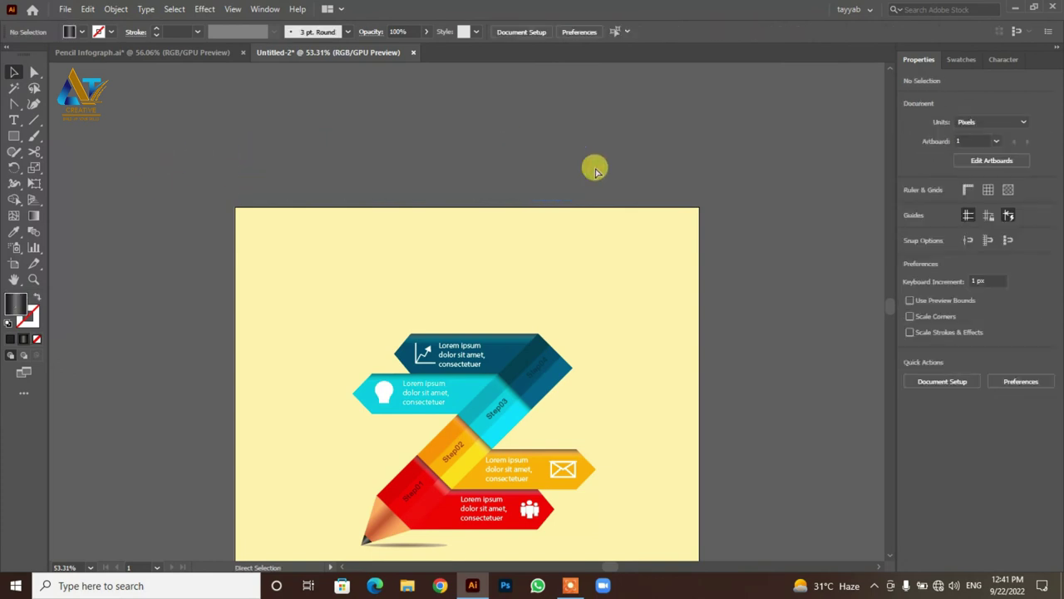
key(ctrl+0)
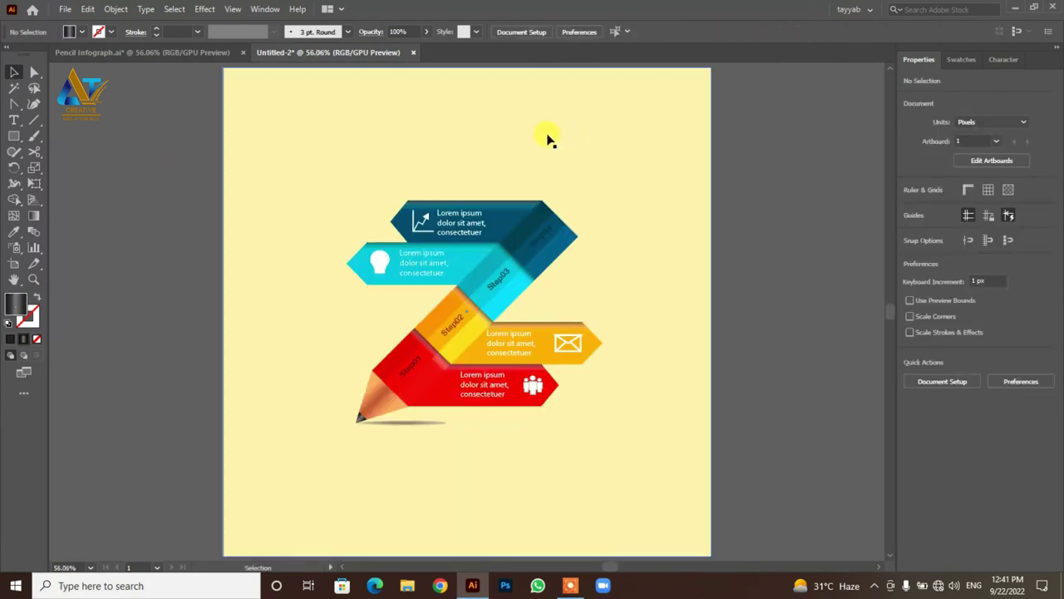